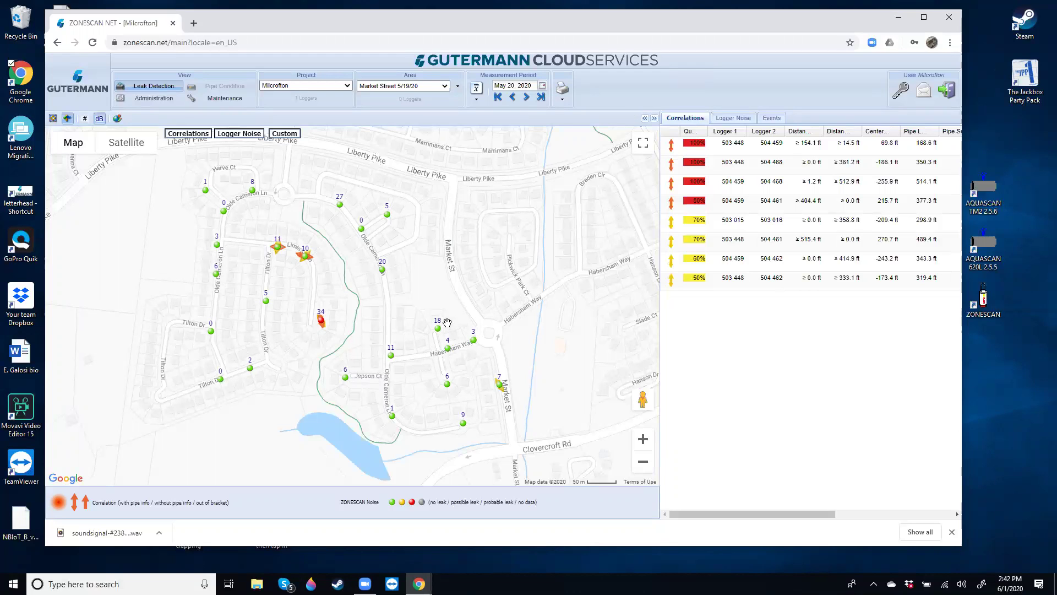
Show and hide the logger numbers on the map, and turn off the noise level labels
{"action": "left_click", "coordinate": [85, 118]}
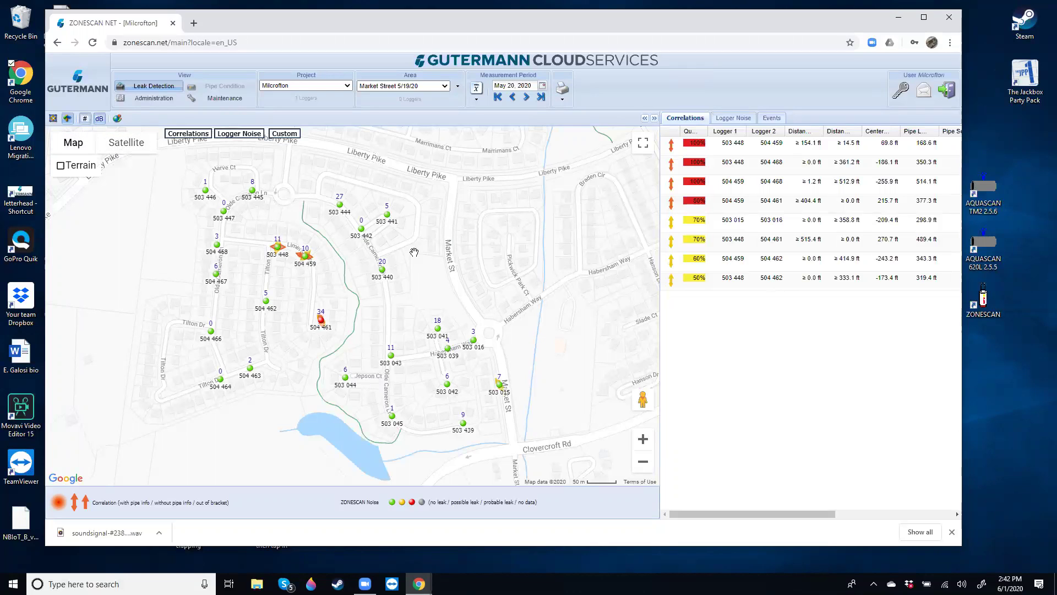
{"action": "left_click", "coordinate": [84, 118]}
{"action": "left_click", "coordinate": [99, 119]}
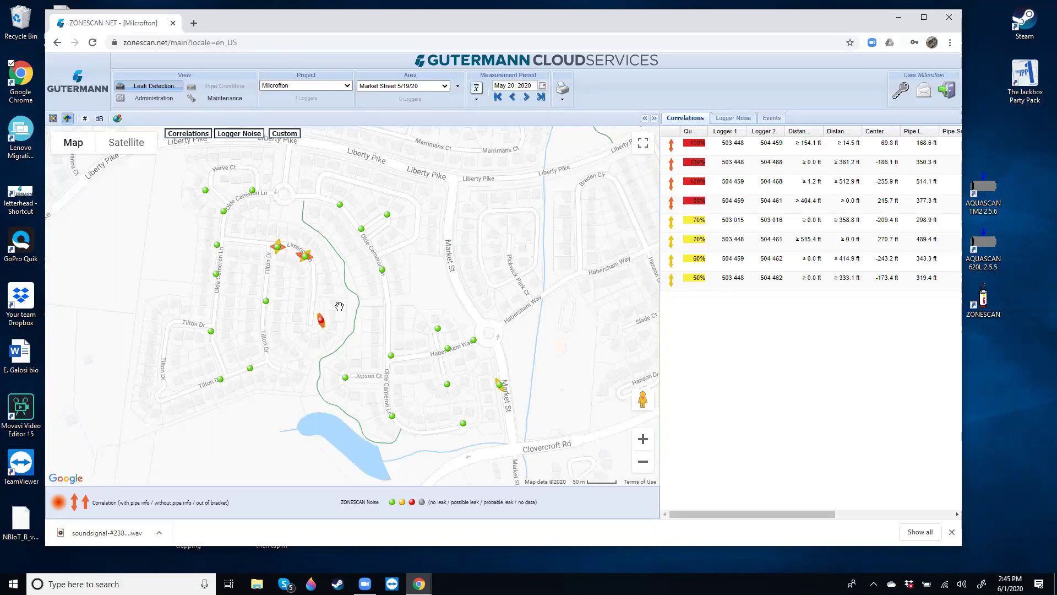
Create a pipe on Limerick Ln from logger 503 448 and connect it to logger 504 459
{"action": "mouse_move", "coordinate": [277, 257]}
{"action": "right_click", "coordinate": [282, 262]}
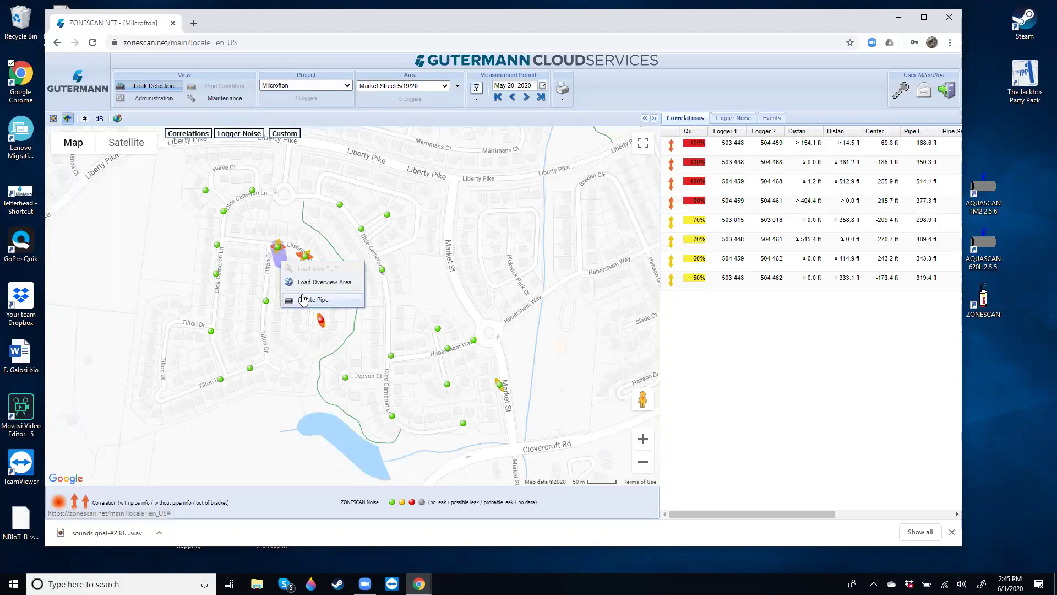
{"action": "left_click", "coordinate": [307, 302]}
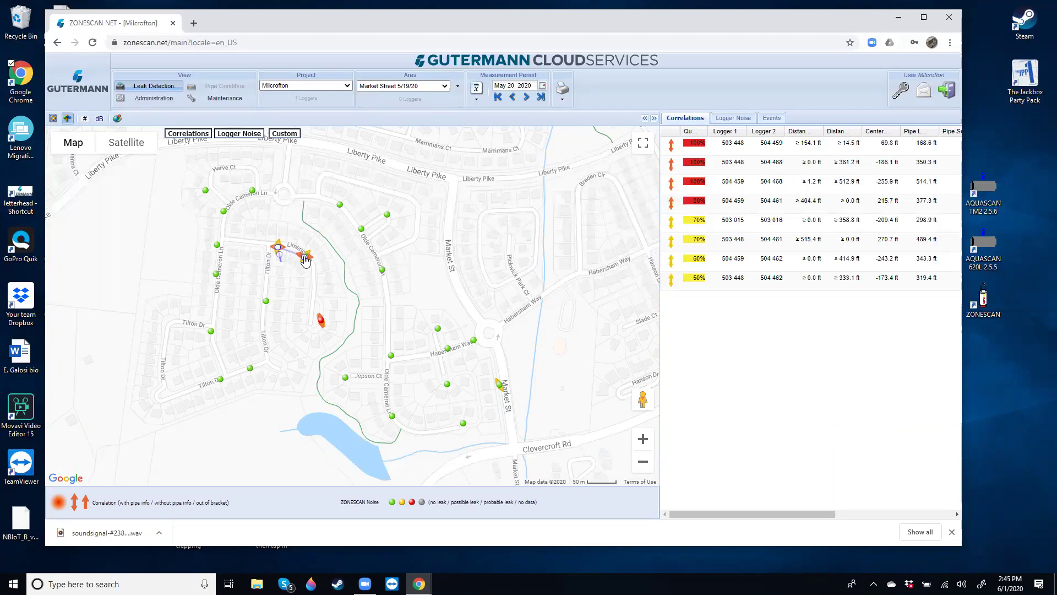
{"action": "left_click", "coordinate": [306, 258]}
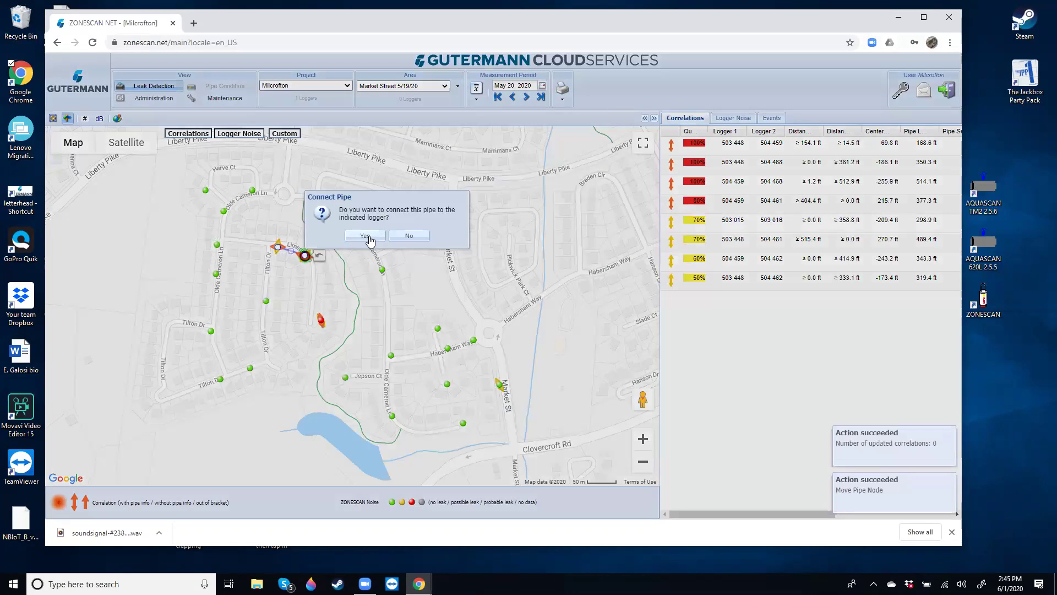
{"action": "left_click", "coordinate": [370, 238]}
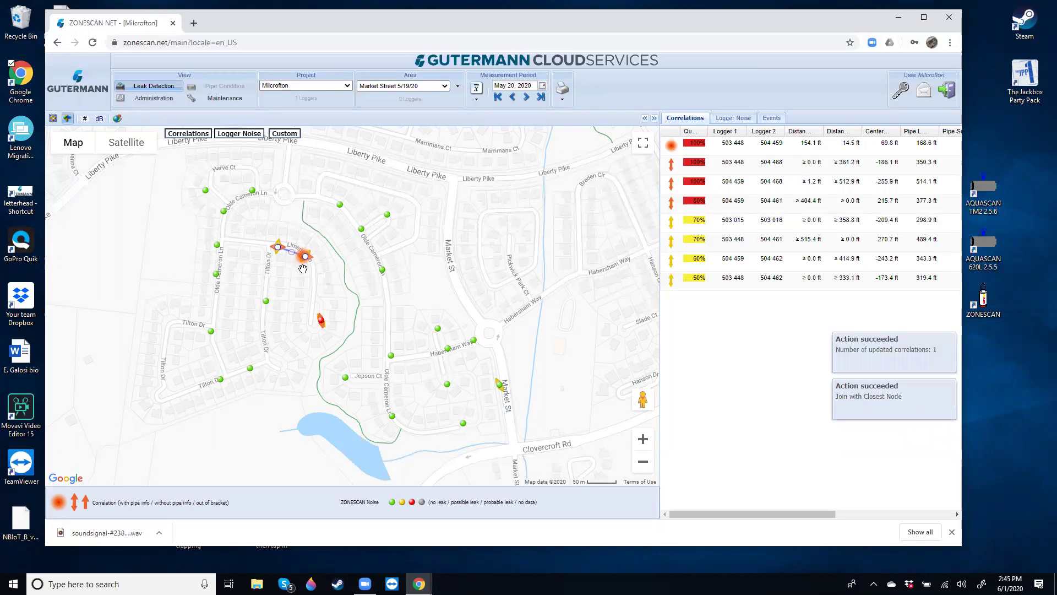
Create a pipe from logger 504 459 and connect it to logger 504 461 at the southern end of Limerick Ln
{"action": "right_click", "coordinate": [303, 273]}
{"action": "left_click", "coordinate": [303, 276]}
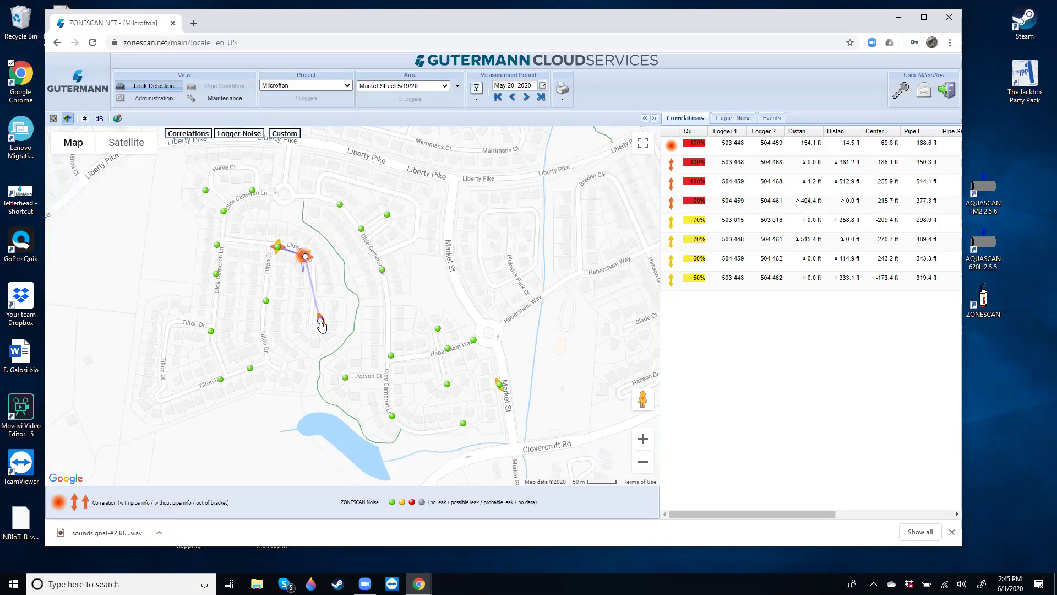
{"action": "left_click", "coordinate": [321, 319]}
{"action": "left_click", "coordinate": [380, 300]}
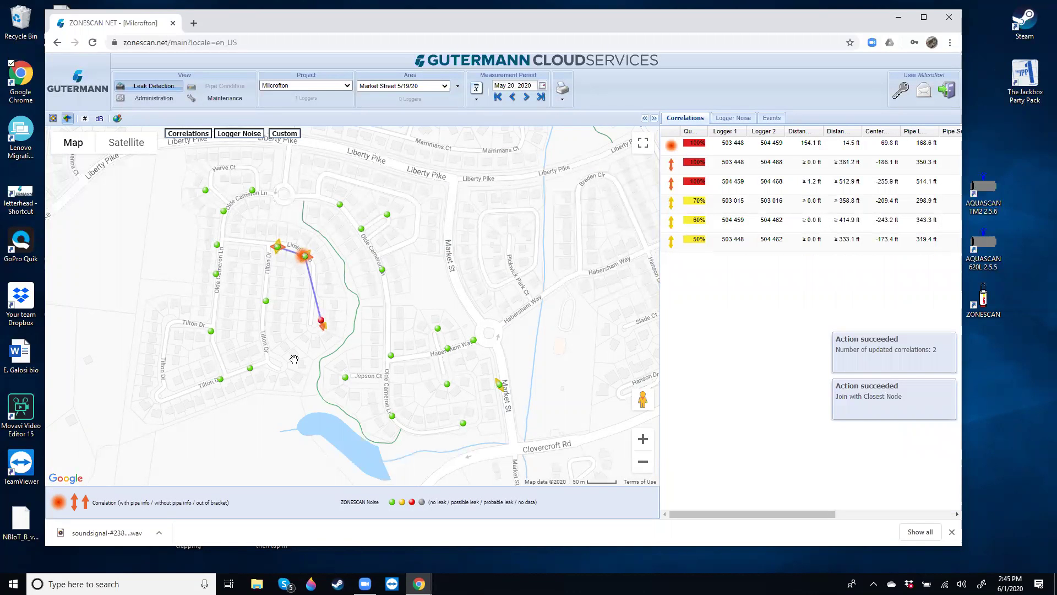
Create a pipe from logger 503 448 westward and connect it to logger 504 468 on Olde Cameron Ln
{"action": "left_click", "coordinate": [642, 443]}
{"action": "left_click", "coordinate": [642, 443]}
{"action": "left_click_drag", "start_coordinate": [240, 221], "coordinate": [350, 416]}
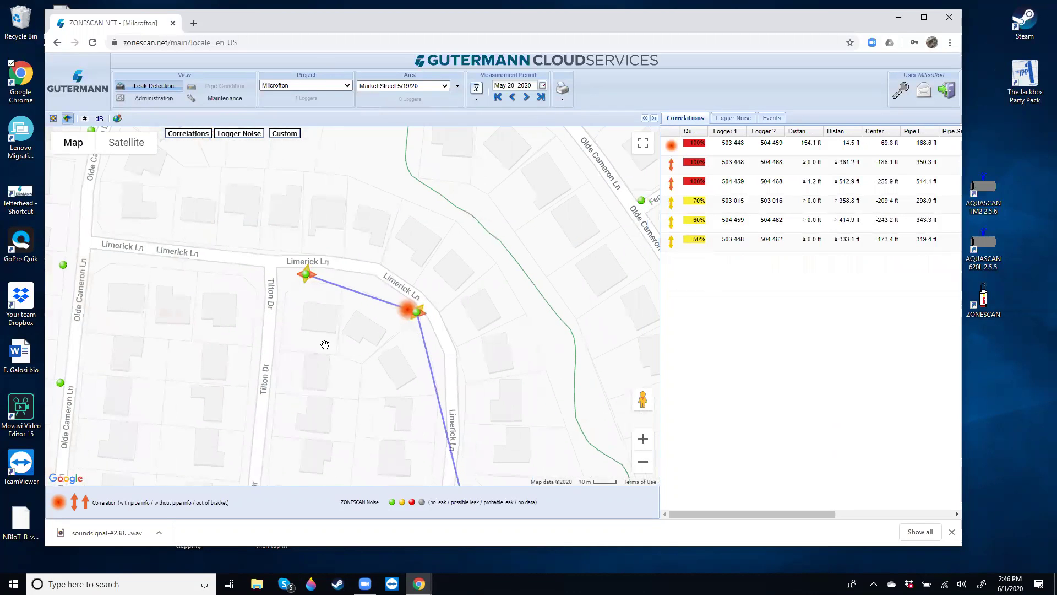
{"action": "right_click", "coordinate": [292, 301]}
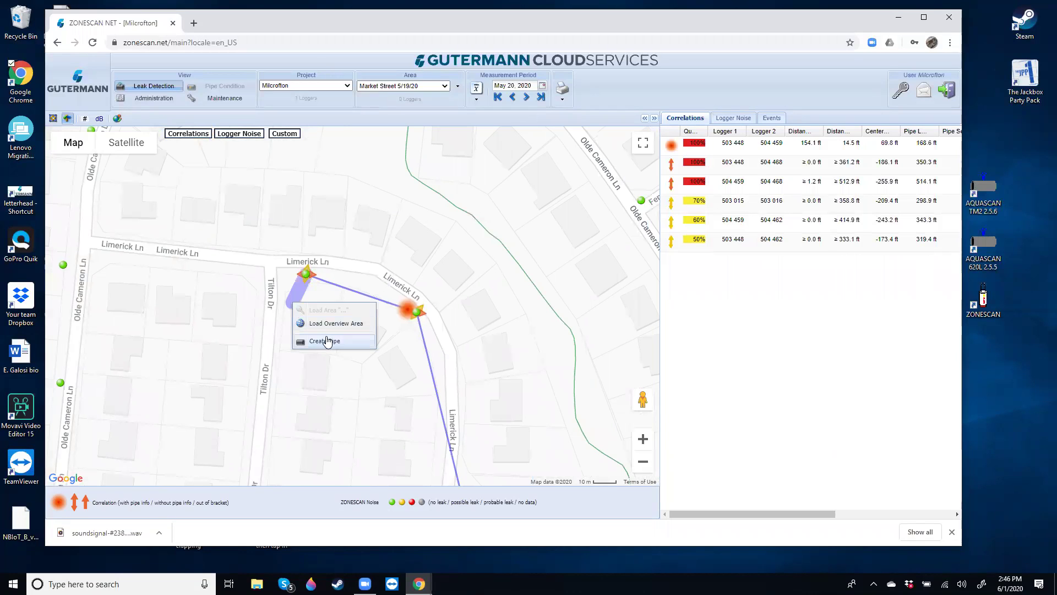
{"action": "left_click", "coordinate": [329, 342]}
{"action": "left_click_drag", "start_coordinate": [291, 304], "coordinate": [65, 267]}
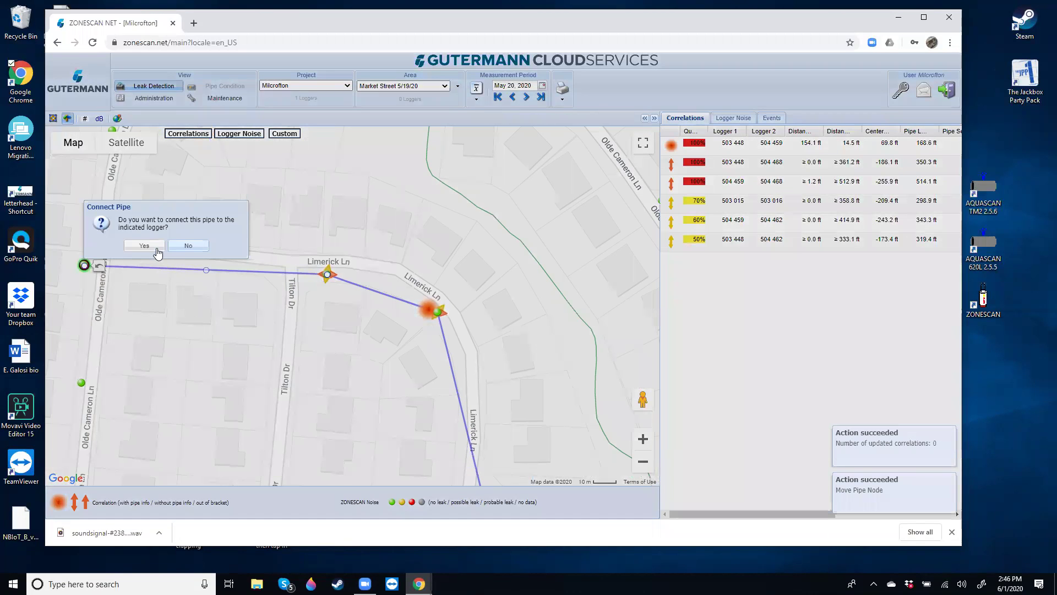
{"action": "left_click", "coordinate": [150, 243]}
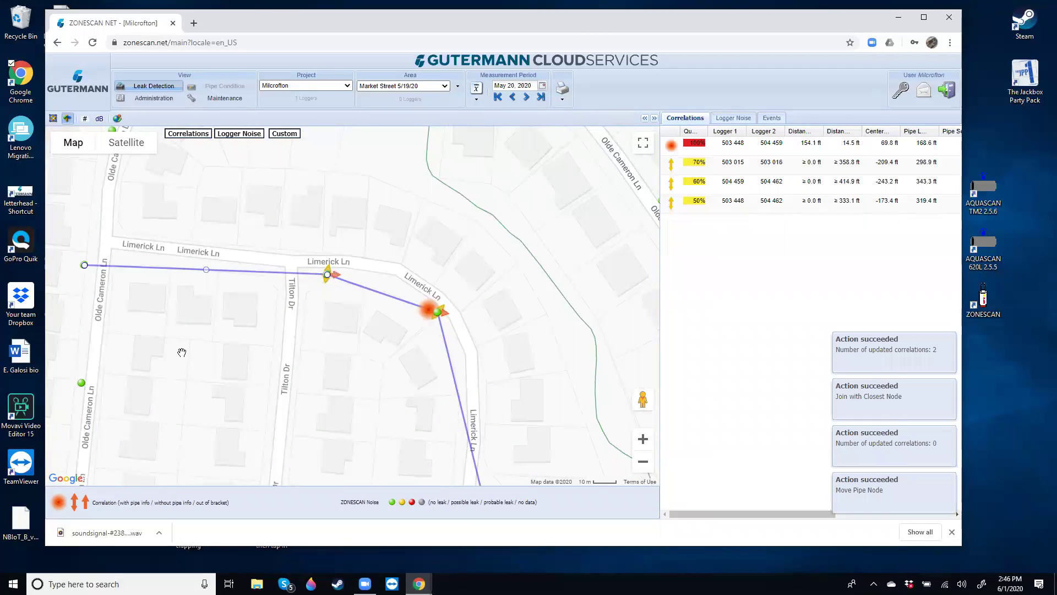
{"action": "right_click", "coordinate": [351, 372]}
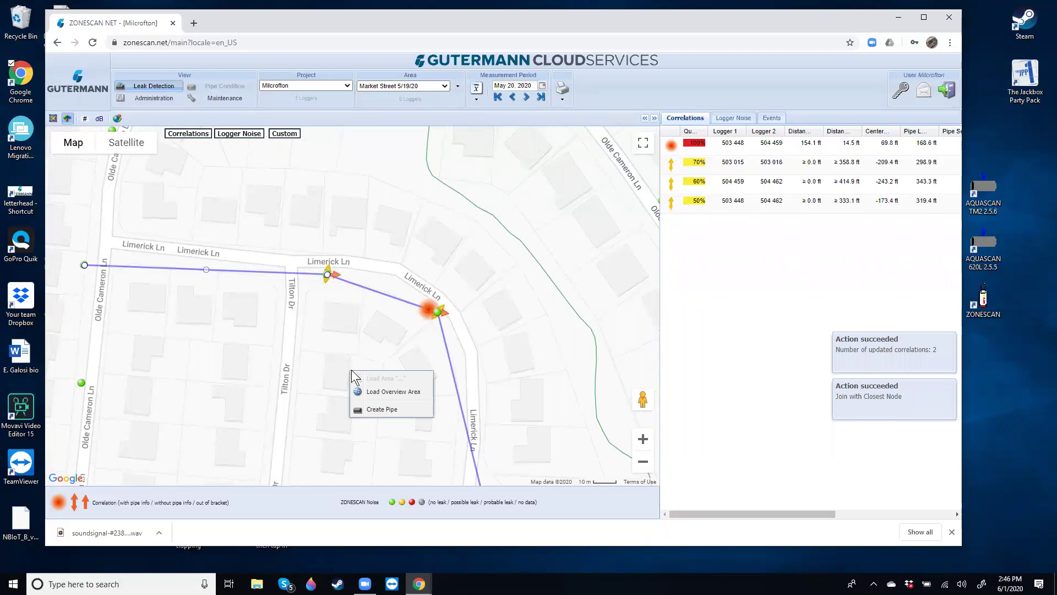
Examine the surroundings of the correlated leak on Limerick Ln in Street View, and return to the map
{"action": "left_click", "coordinate": [643, 439]}
{"action": "left_click_drag", "start_coordinate": [490, 394], "coordinate": [393, 379]}
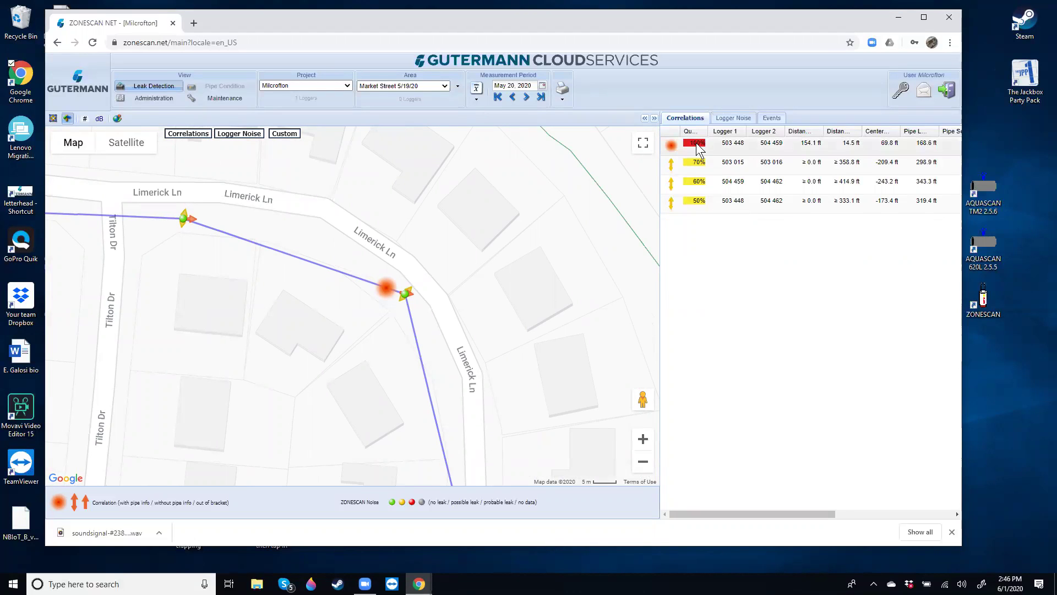
{"action": "left_click_drag", "start_coordinate": [637, 398], "coordinate": [381, 285]}
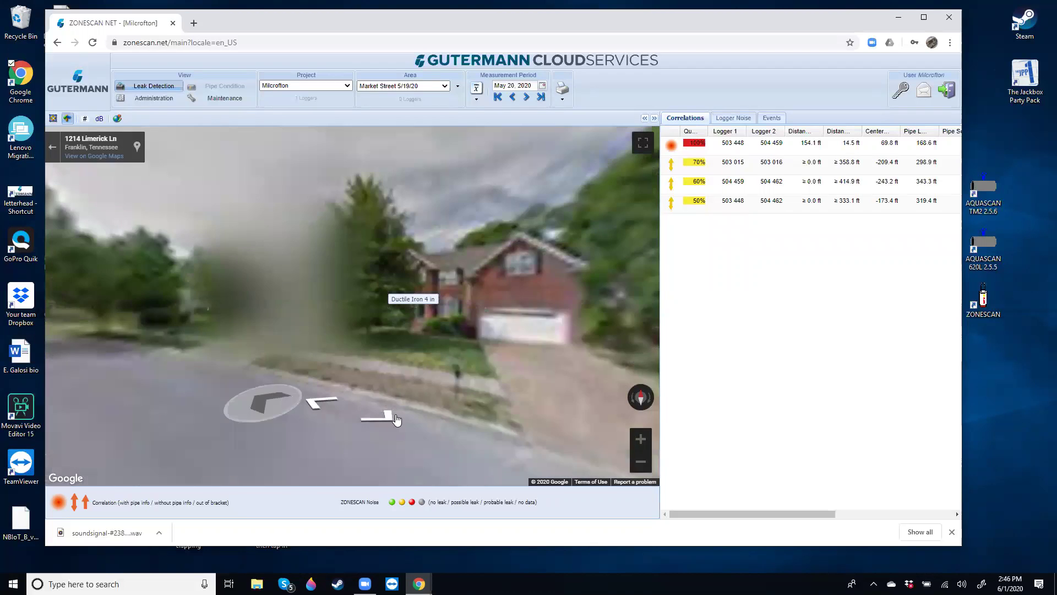
{"action": "left_click", "coordinate": [415, 433]}
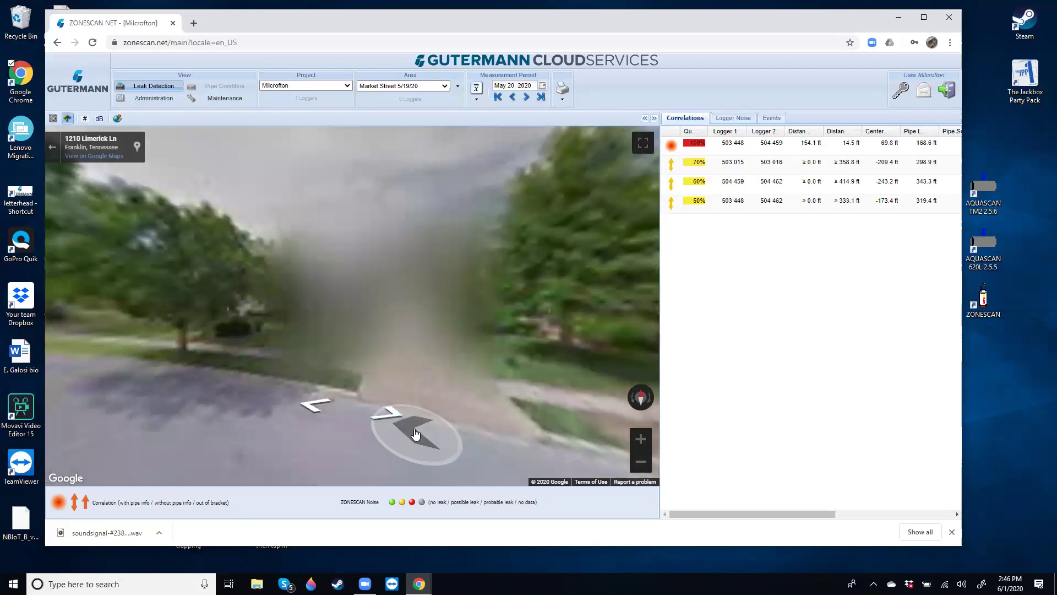
{"action": "left_click", "coordinate": [415, 433]}
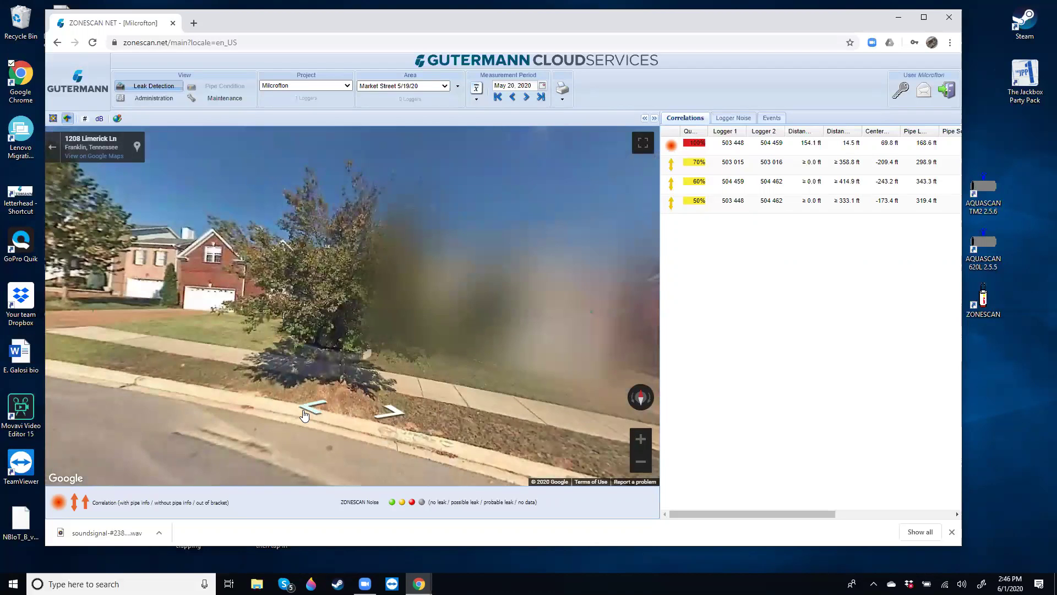
{"action": "left_click", "coordinate": [305, 414]}
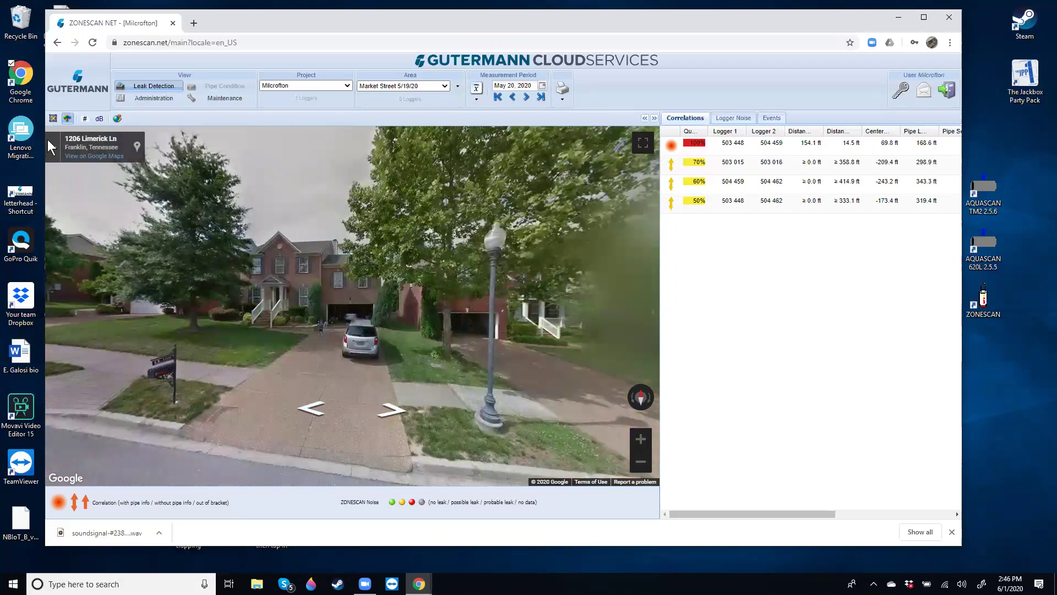
{"action": "left_click", "coordinate": [53, 150]}
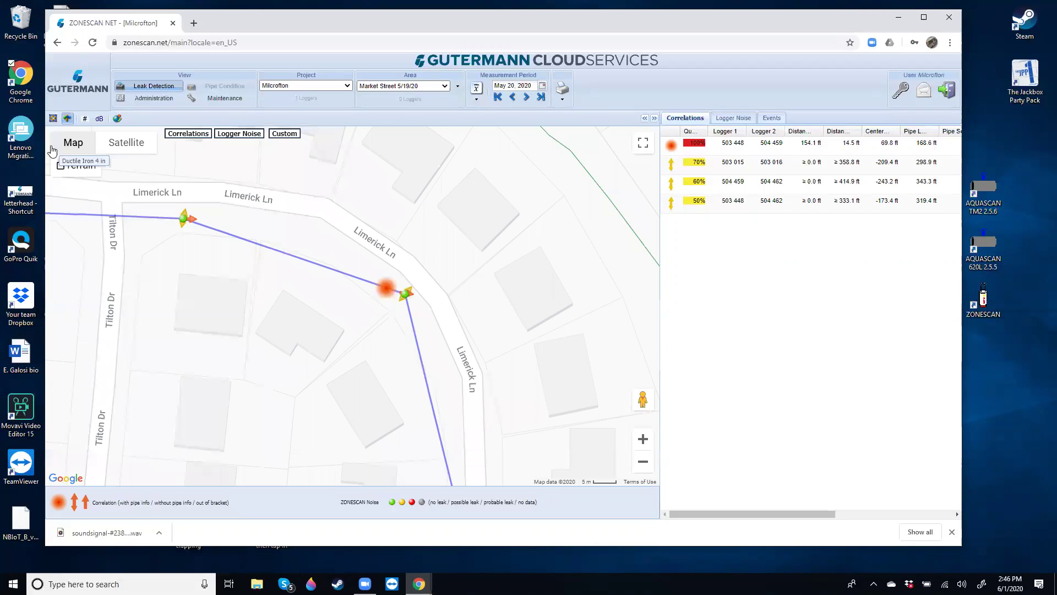
Edit the pipe between loggers 503 448 and 504 459, moving its midpoint northeast to follow the bend of Limerick Ln
{"action": "right_click", "coordinate": [288, 252]}
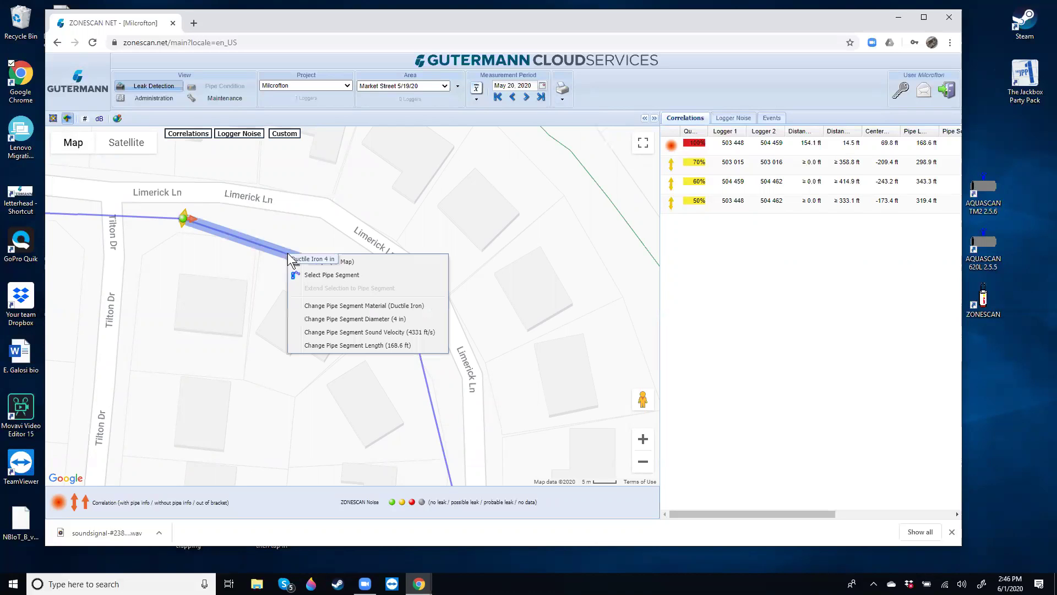
{"action": "left_click", "coordinate": [297, 262]}
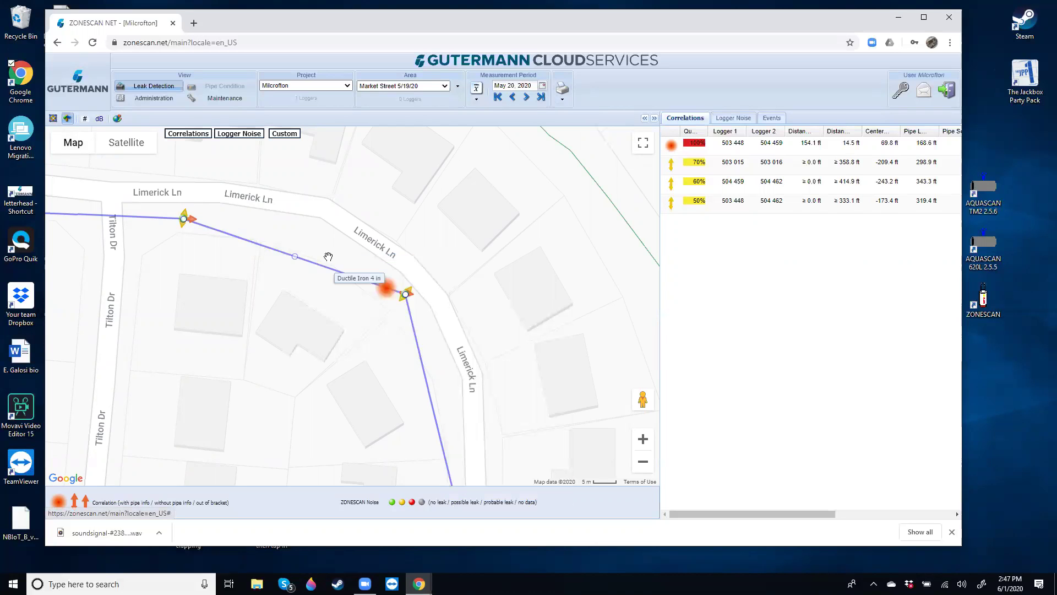
{"action": "left_click_drag", "start_coordinate": [296, 255], "coordinate": [320, 214]}
{"action": "left_click", "coordinate": [366, 408]}
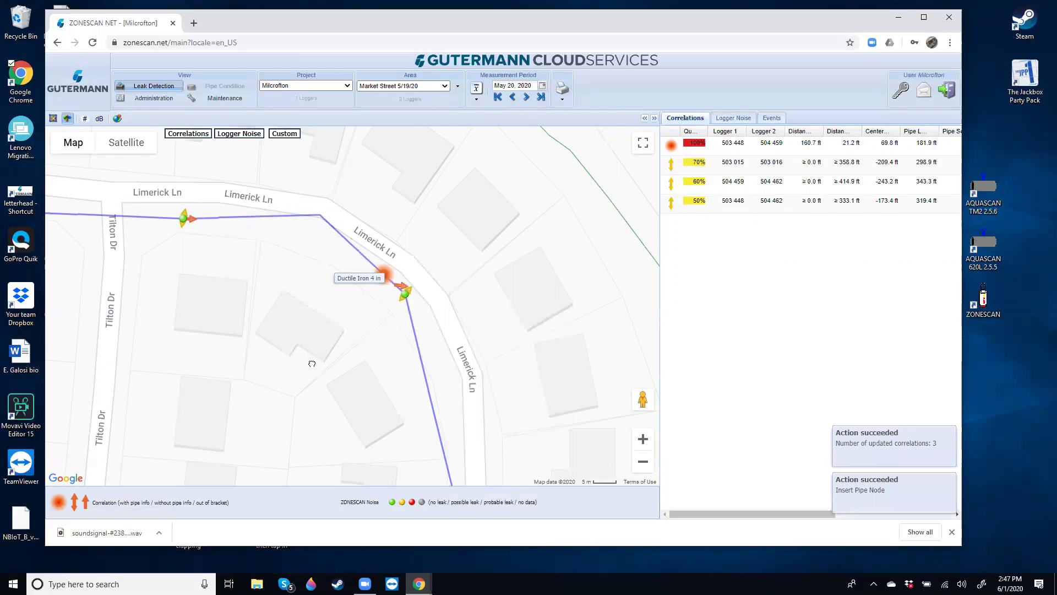
Reshape the pipe between loggers 504 459 and 504 461 by moving its midpoint north onto the Limerick Ln curve
{"action": "left_click_drag", "start_coordinate": [312, 363], "coordinate": [286, 264]}
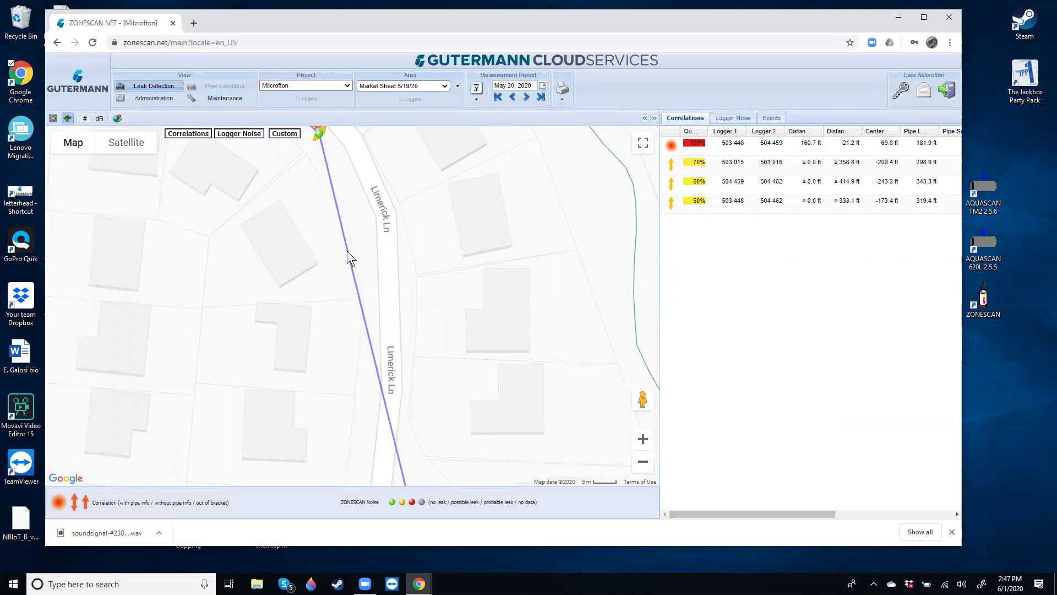
{"action": "right_click", "coordinate": [348, 253]}
{"action": "left_click", "coordinate": [363, 261]}
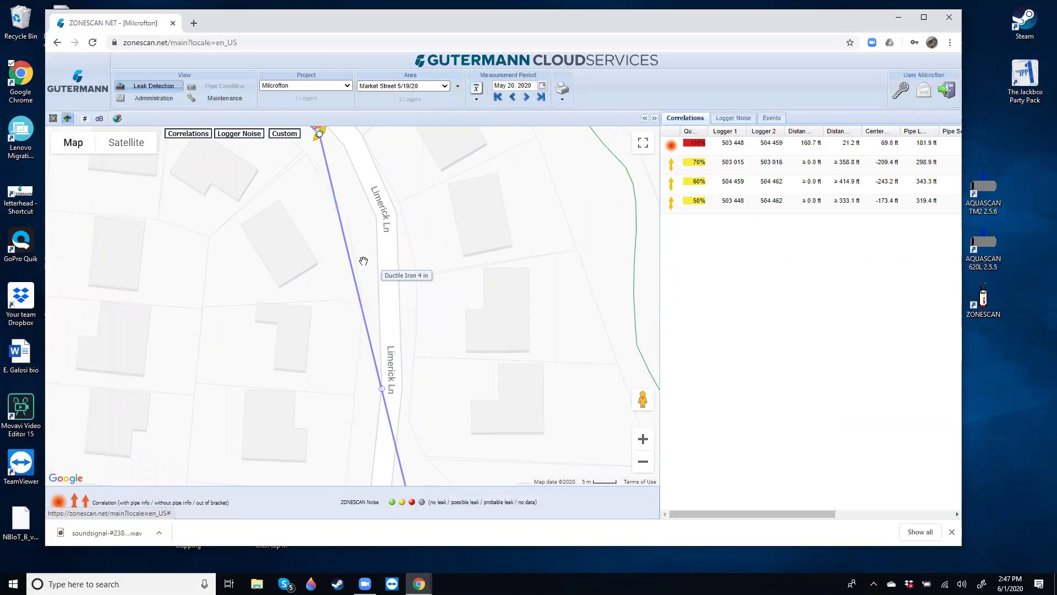
{"action": "left_click_drag", "start_coordinate": [384, 391], "coordinate": [381, 209]}
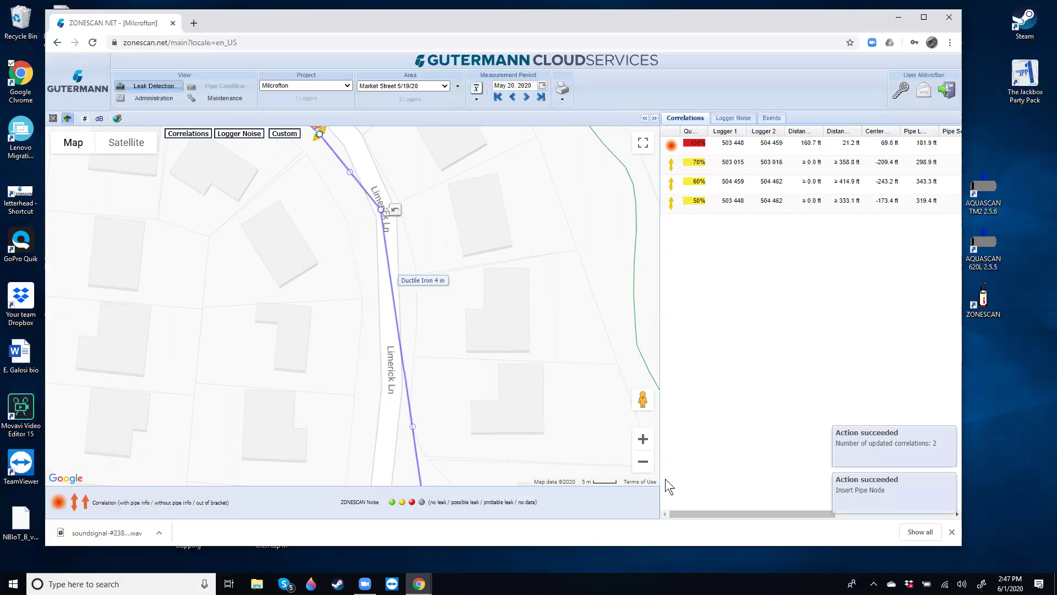
Examine logger 504 459 and the leak marker on the road in Street View from several positions, and return to the map
{"action": "left_click", "coordinate": [642, 461]}
{"action": "left_click", "coordinate": [643, 461]}
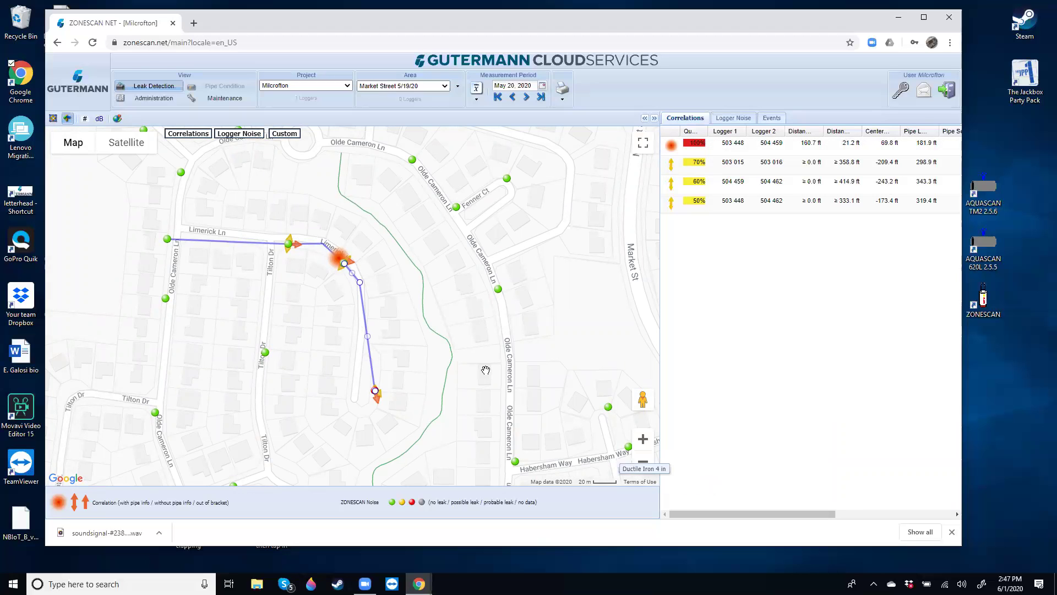
{"action": "right_click", "coordinate": [343, 262]}
{"action": "left_click", "coordinate": [372, 273]}
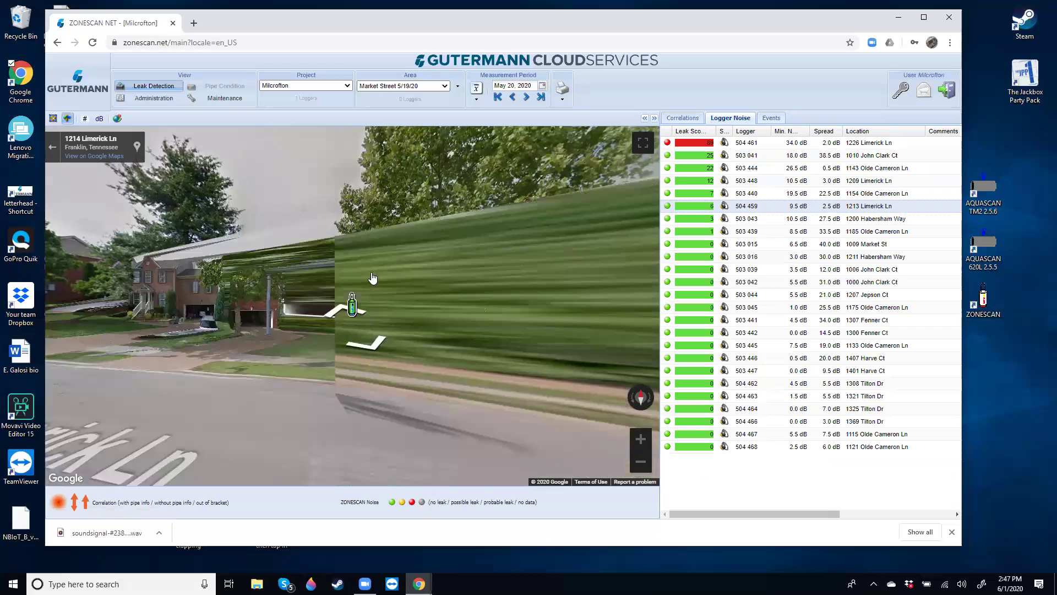
{"action": "left_click_drag", "start_coordinate": [330, 385], "coordinate": [589, 366]}
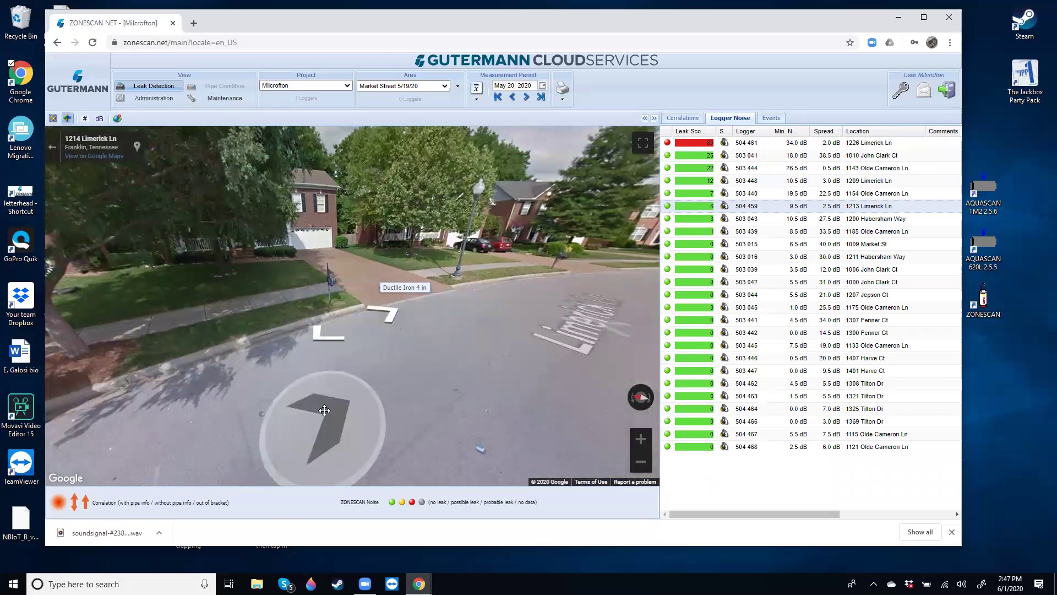
{"action": "left_click_drag", "start_coordinate": [325, 410], "coordinate": [413, 332]}
{"action": "left_click_drag", "start_coordinate": [165, 322], "coordinate": [313, 419]}
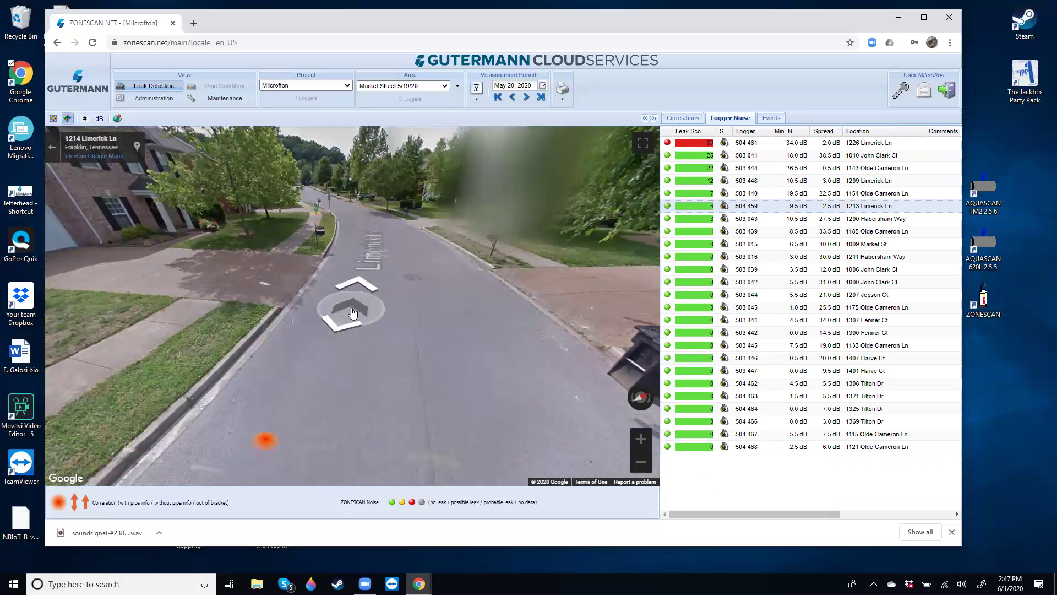
{"action": "left_click", "coordinate": [342, 327]}
{"action": "left_click_drag", "start_coordinate": [443, 266], "coordinate": [387, 462]}
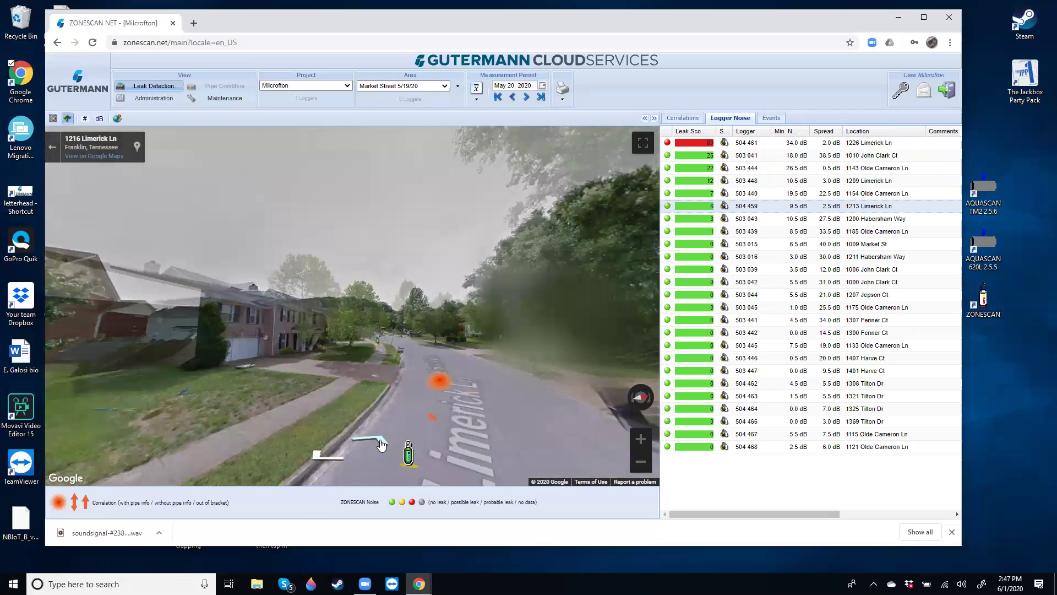
{"action": "left_click", "coordinate": [387, 460]}
{"action": "left_click_drag", "start_coordinate": [439, 383], "coordinate": [521, 330]}
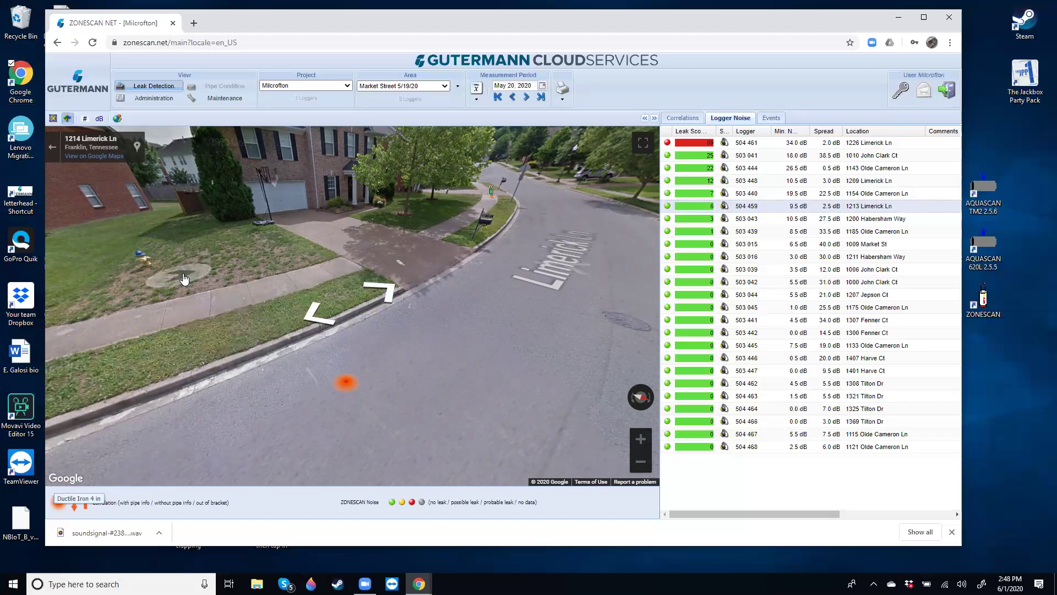
{"action": "left_click", "coordinate": [51, 143]}
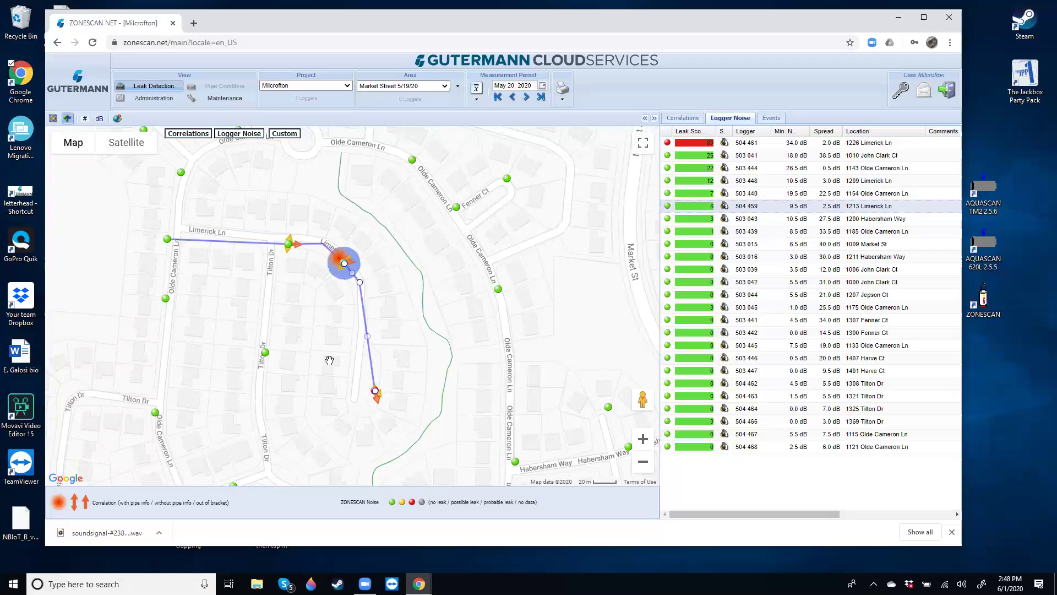
Switch the map to satellite imagery and examine the leak location on the Limerick Ln bend up close
{"action": "left_click", "coordinate": [127, 143]}
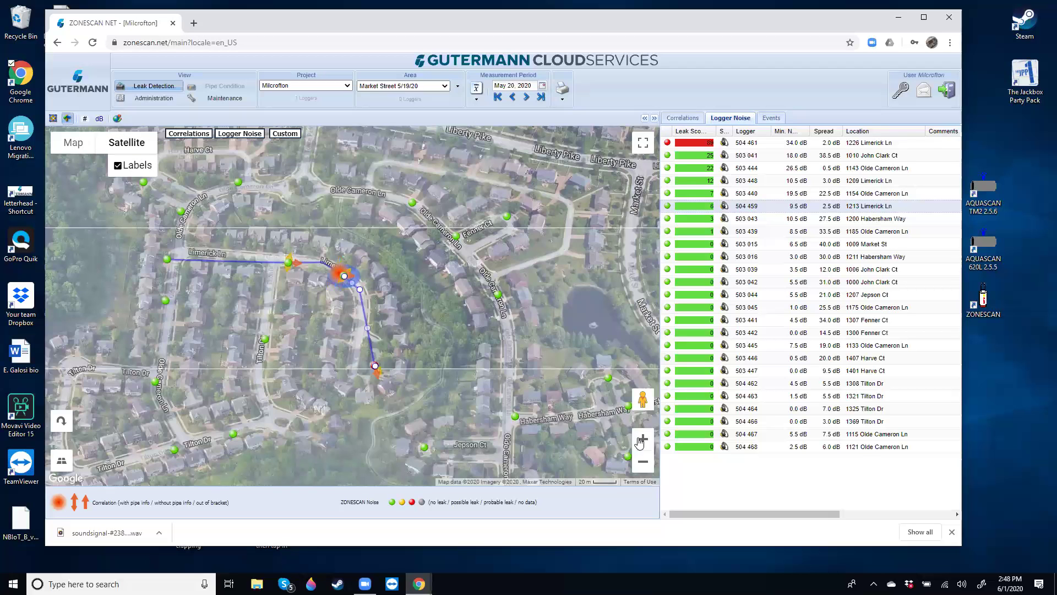
{"action": "left_click", "coordinate": [641, 438]}
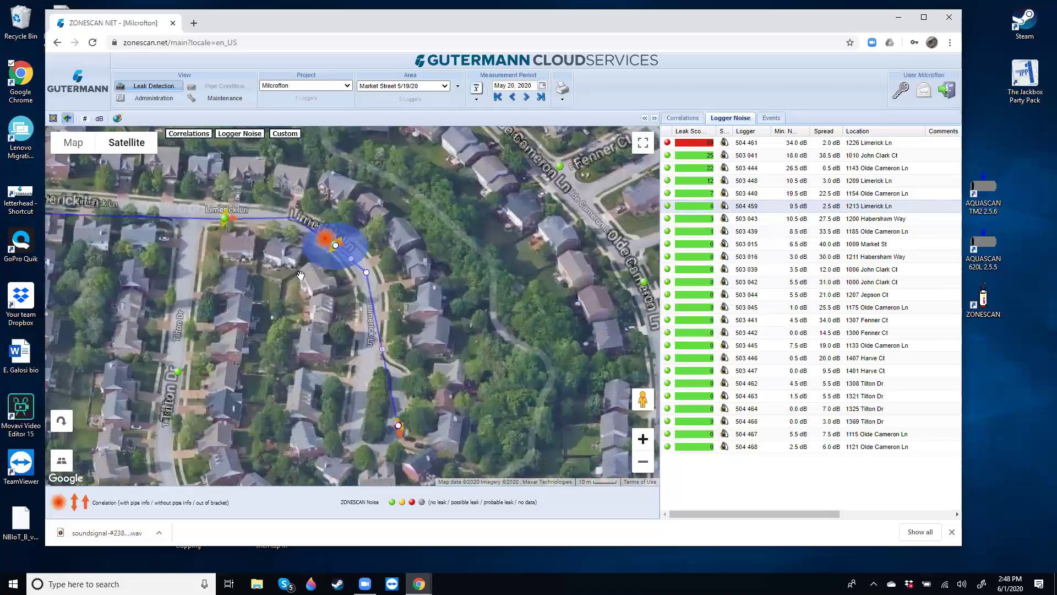
{"action": "scroll", "coordinate": [301, 276], "scroll_direction": "up", "scroll_amount": 1}
{"action": "mouse_move", "coordinate": [278, 243]}
{"action": "left_mouse_down"}
{"action": "mouse_move", "coordinate": [309, 308]}
{"action": "mouse_move", "coordinate": [383, 385]}
{"action": "left_mouse_up"}
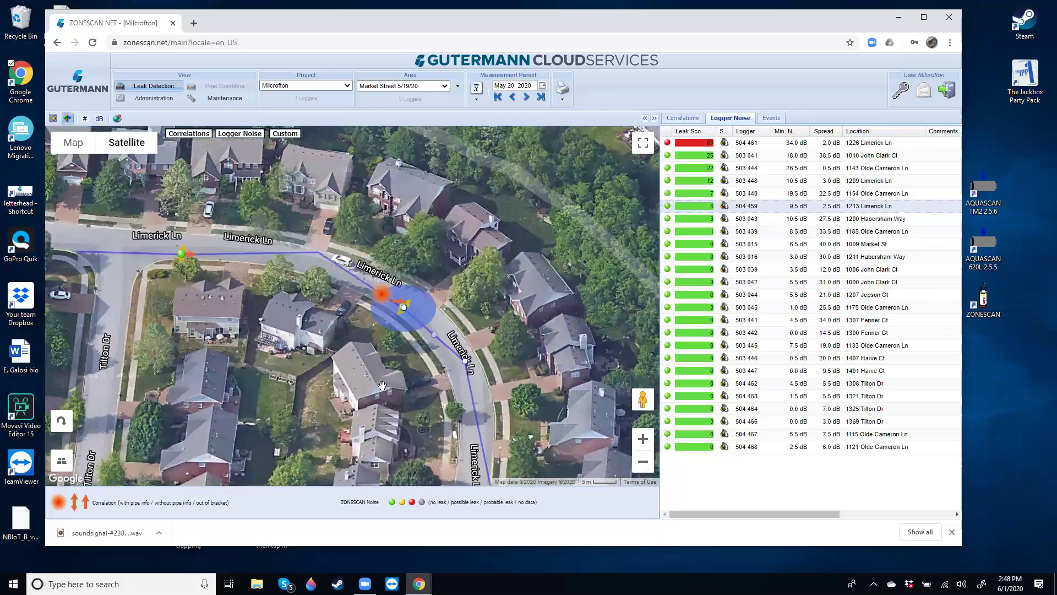
Follow the pipe along Limerick Ln to its southern end in satellite imagery, and switch back to the street map there
{"action": "left_click_drag", "start_coordinate": [447, 327], "coordinate": [547, 309]}
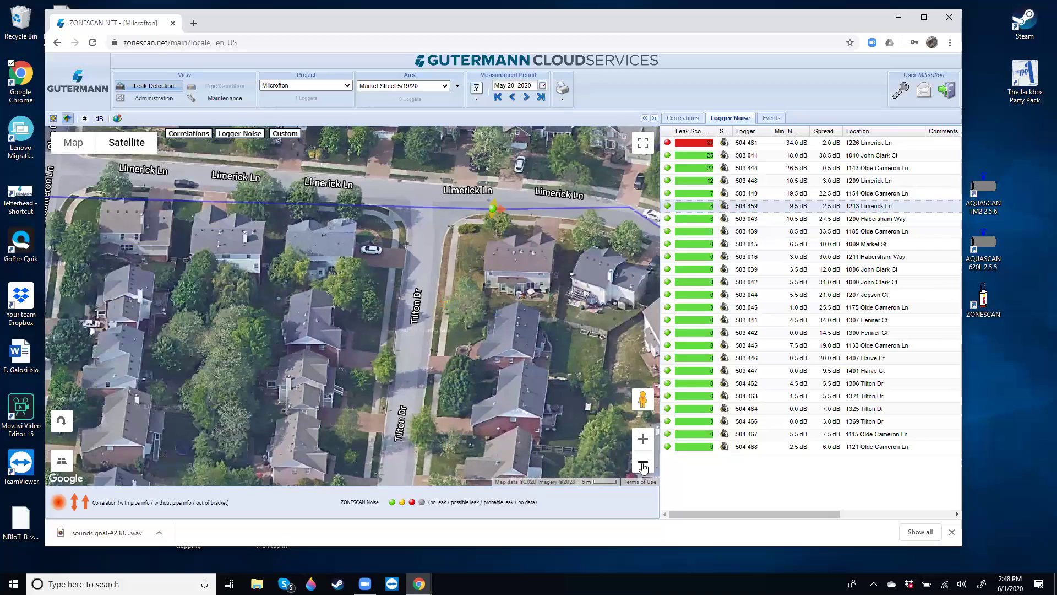
{"action": "left_click", "coordinate": [643, 464]}
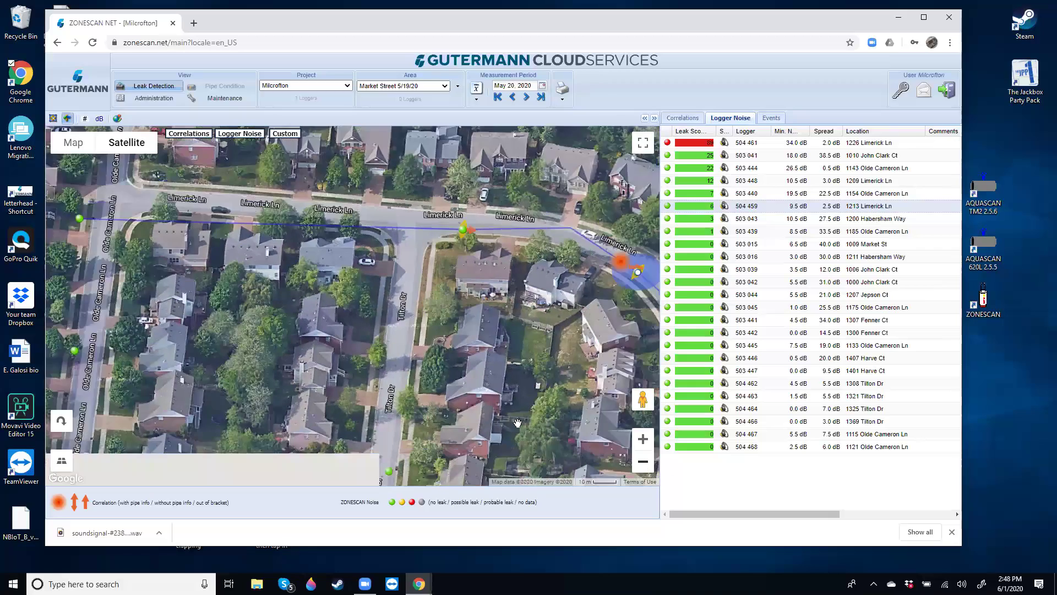
{"action": "left_click_drag", "start_coordinate": [499, 396], "coordinate": [391, 211]}
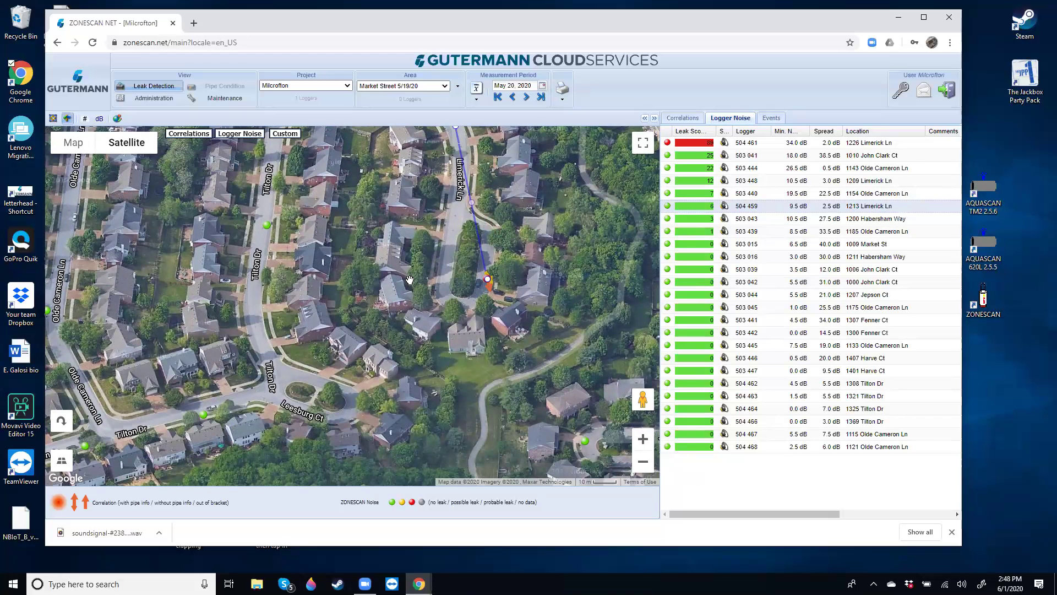
{"action": "left_click_drag", "start_coordinate": [410, 279], "coordinate": [347, 328]}
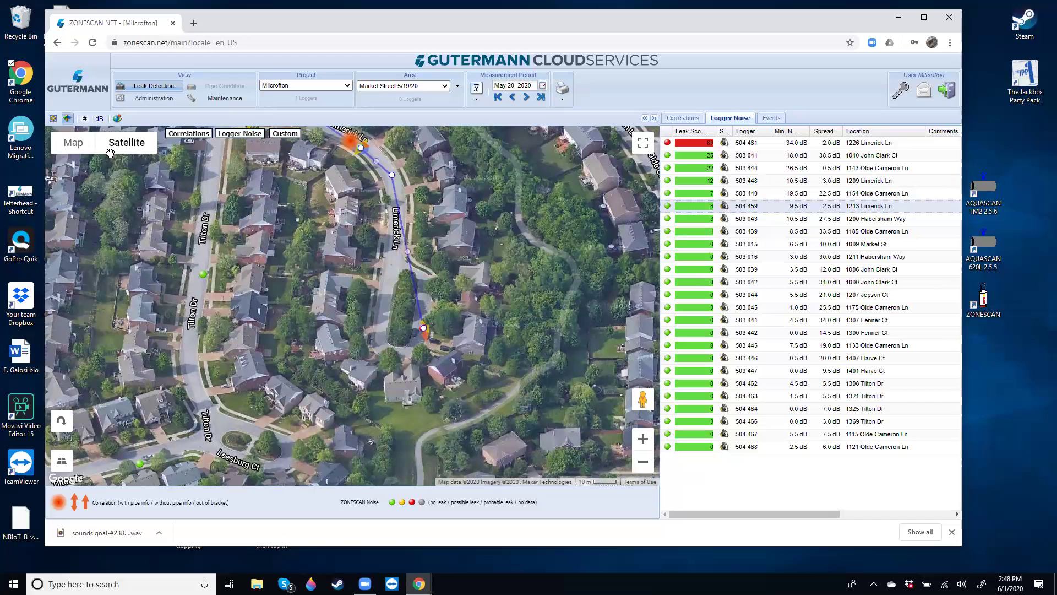
{"action": "left_click", "coordinate": [74, 143]}
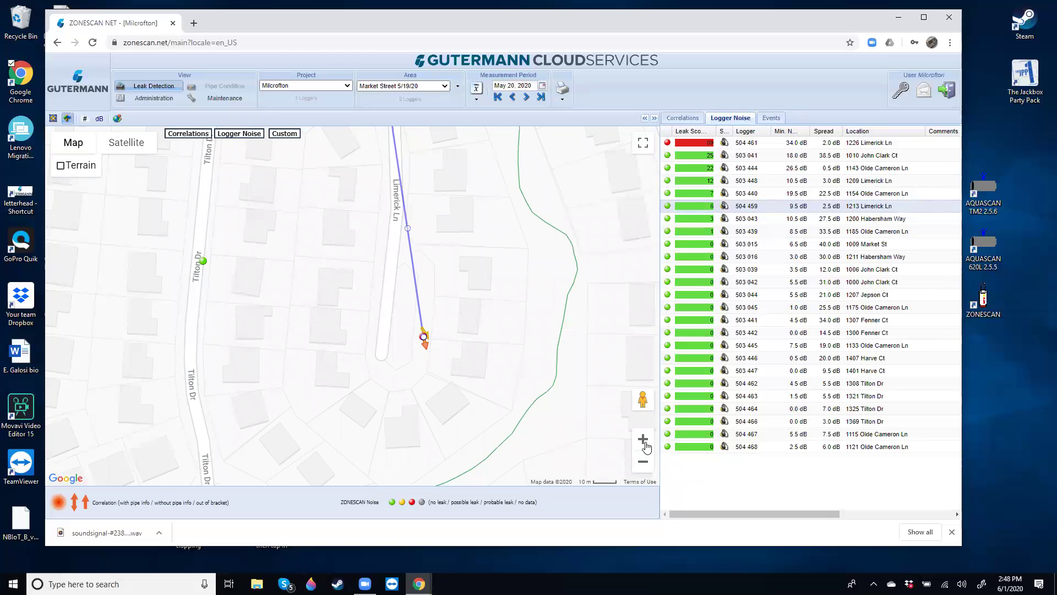
{"action": "left_click", "coordinate": [643, 439]}
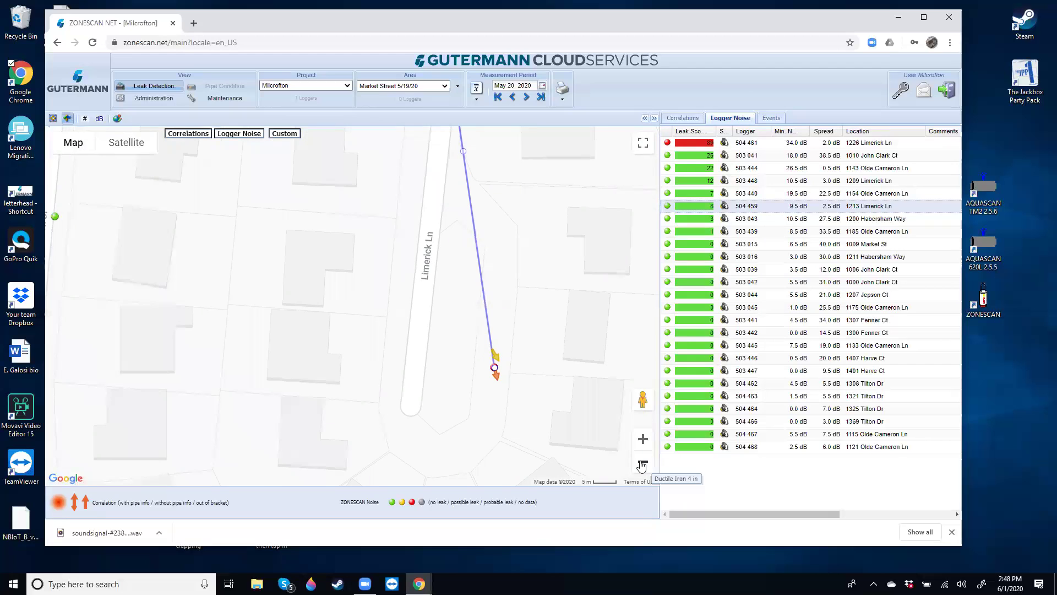
{"action": "left_click", "coordinate": [642, 465]}
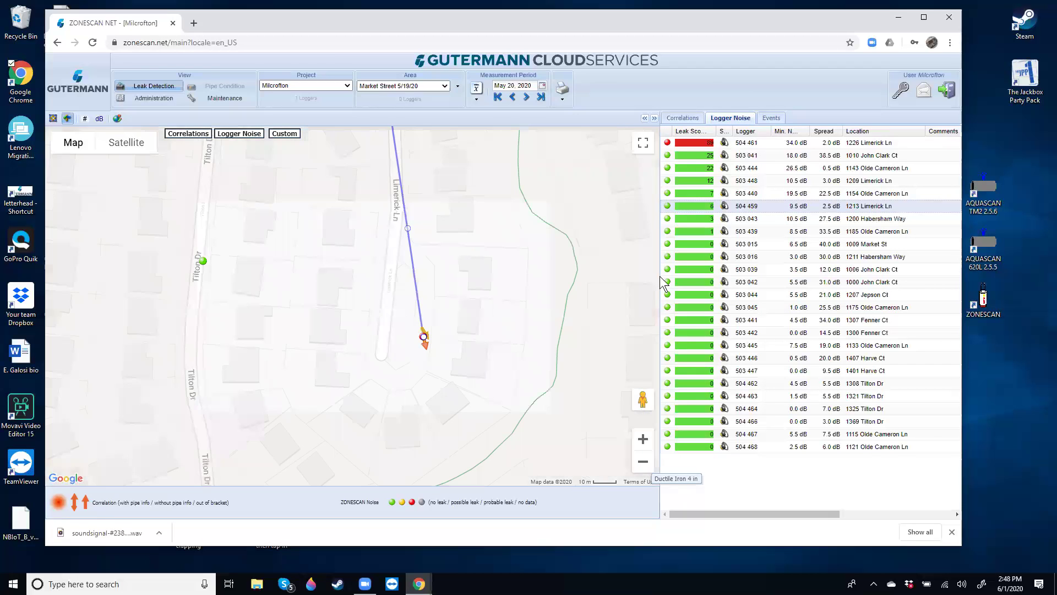
Bring up the correlations list and locate the 50%, 60% and 70% correlations on the map
{"action": "left_click", "coordinate": [685, 119]}
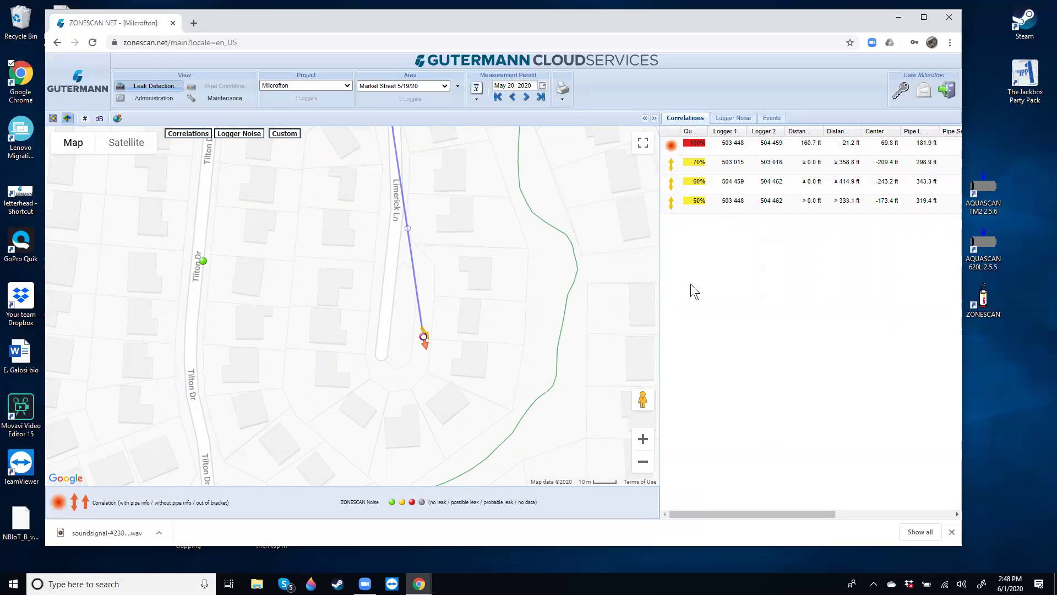
{"action": "left_click_drag", "start_coordinate": [511, 417], "coordinate": [514, 467]}
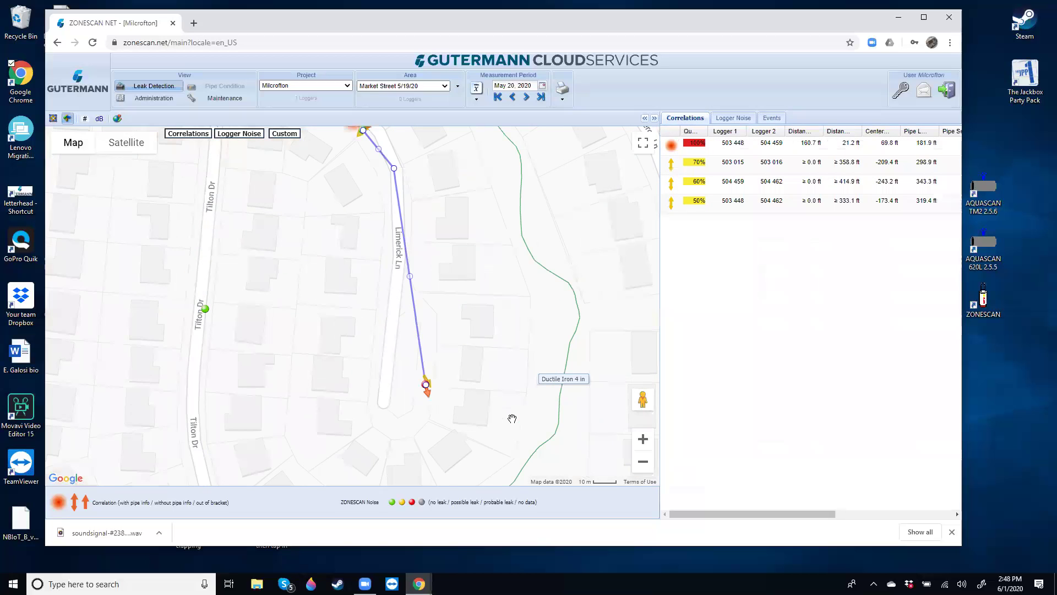
{"action": "left_click_drag", "start_coordinate": [512, 326], "coordinate": [504, 361]}
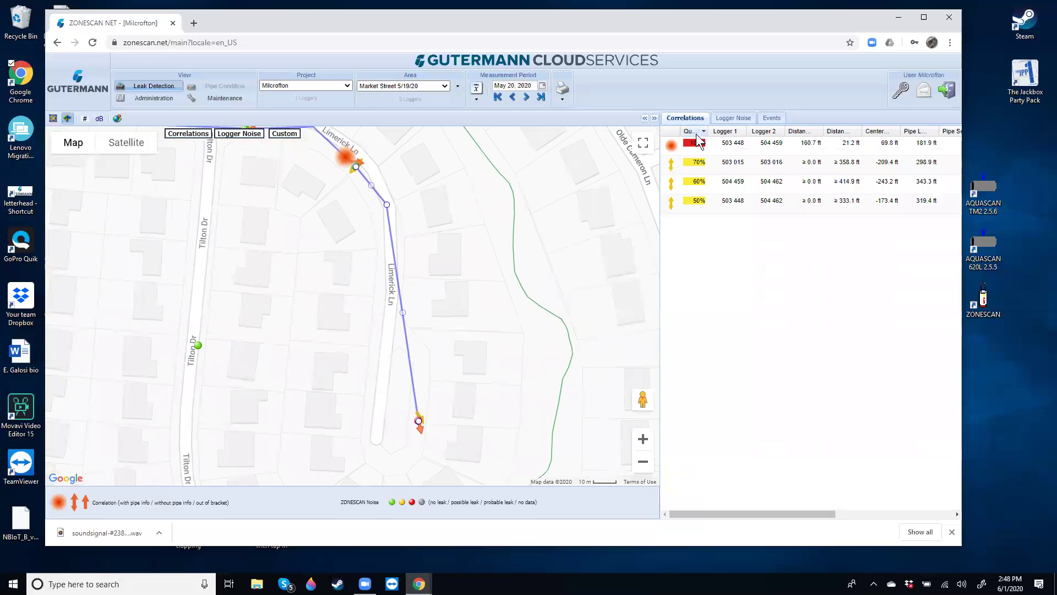
{"action": "left_click", "coordinate": [689, 204]}
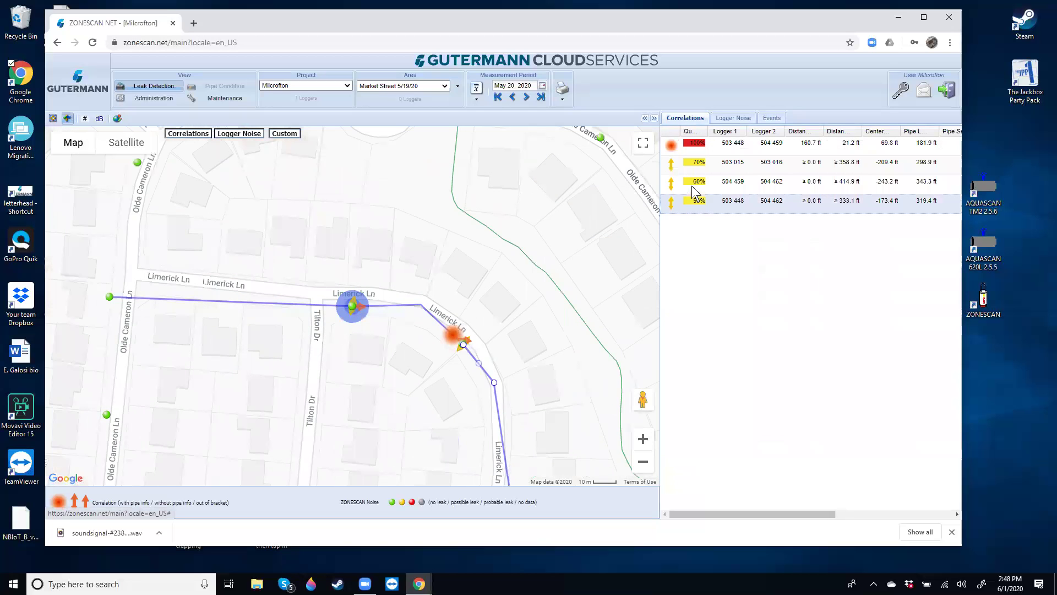
{"action": "left_click", "coordinate": [694, 184]}
{"action": "left_click", "coordinate": [696, 164]}
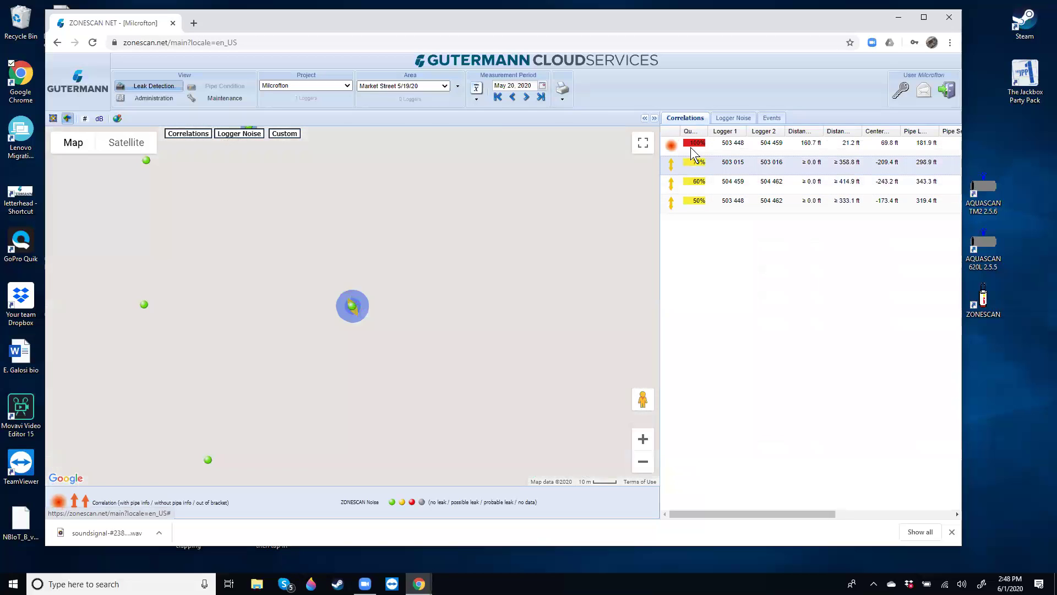
{"action": "left_click", "coordinate": [697, 200]}
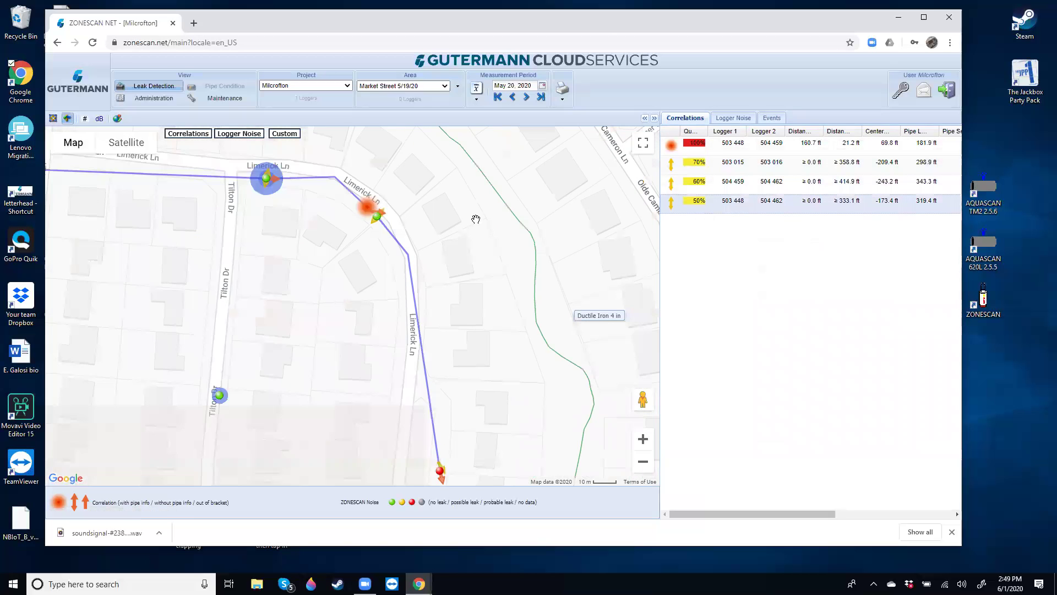
Select the red logger at the southern end of Limerick Ln, check its surroundings, and return to the correlations list
{"action": "left_click", "coordinate": [434, 468]}
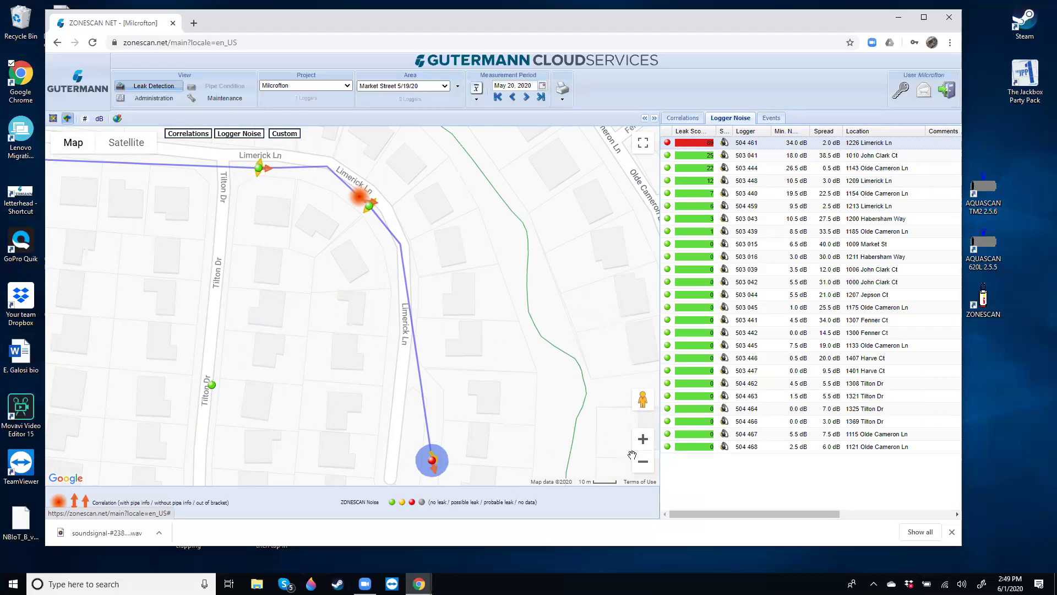
{"action": "left_click_drag", "start_coordinate": [487, 385], "coordinate": [457, 215]}
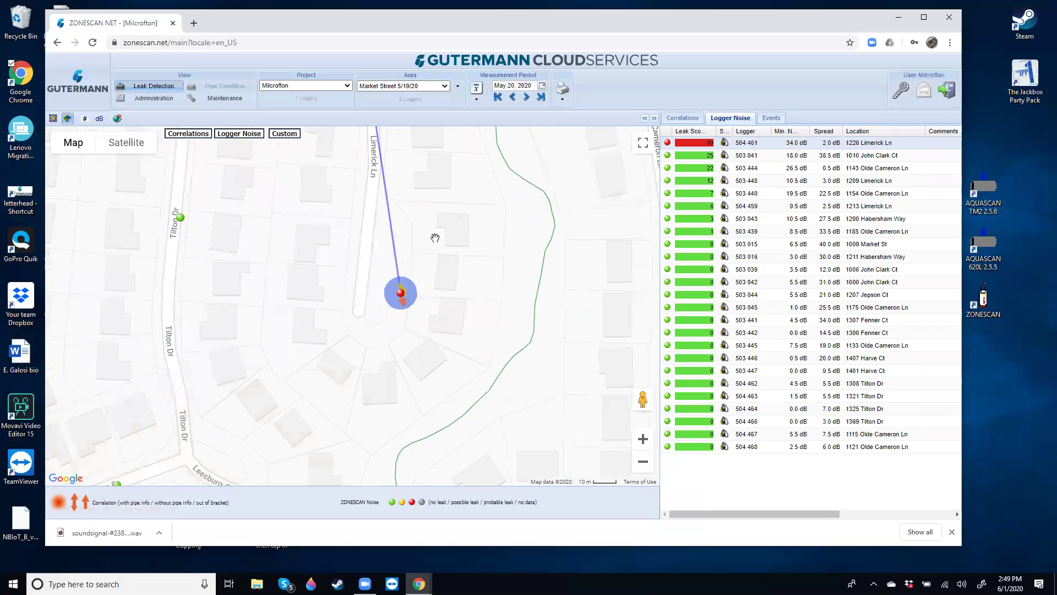
{"action": "left_click", "coordinate": [683, 117]}
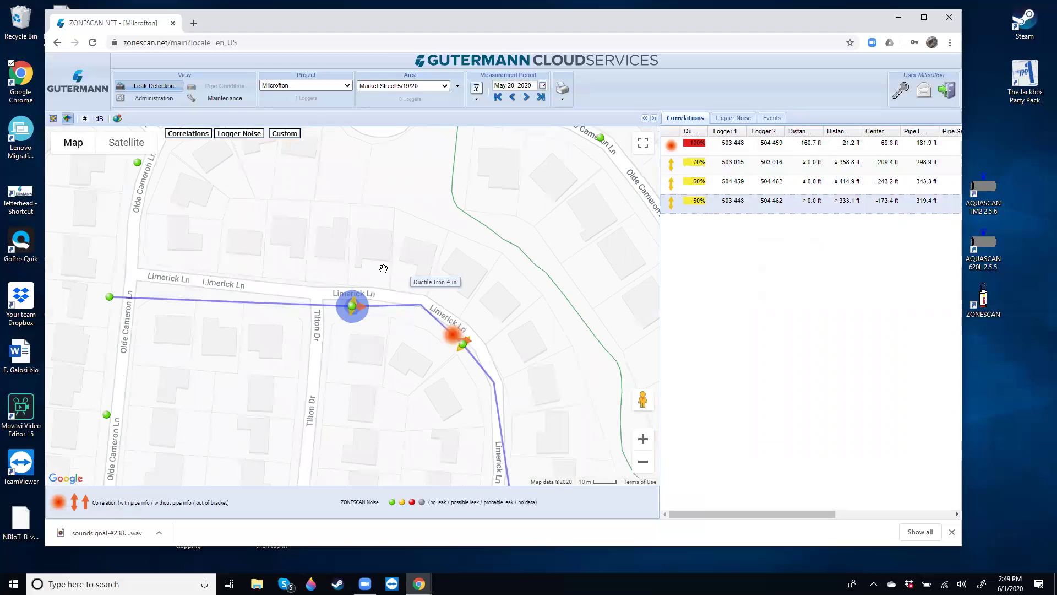
Include Out of Bracket correlations in the display and examine their arrows along Limerick Ln down to the red logger
{"action": "left_click", "coordinate": [188, 133]}
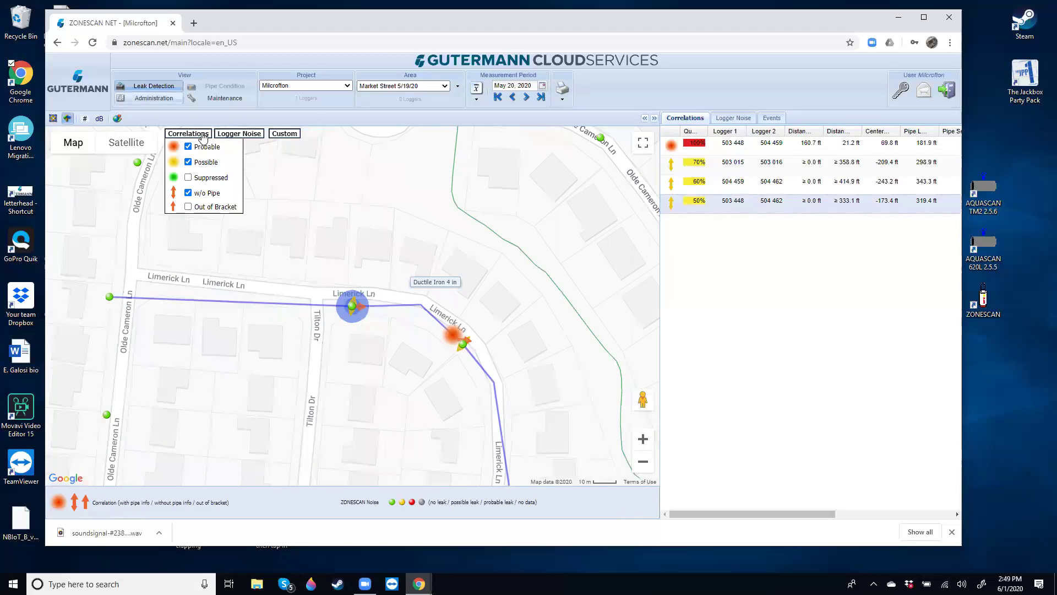
{"action": "left_click", "coordinate": [188, 206]}
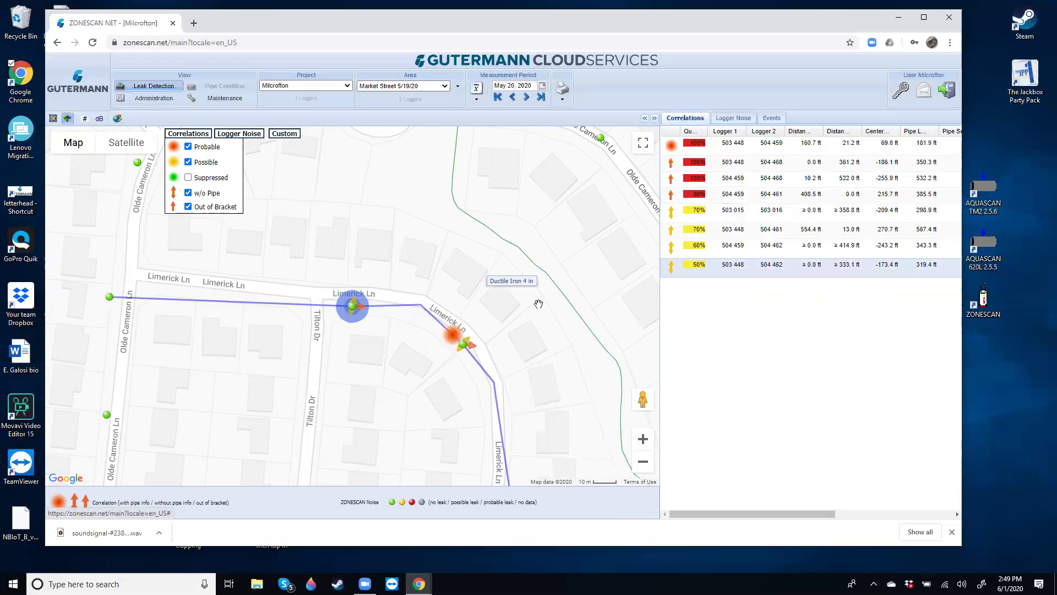
{"action": "left_click", "coordinate": [643, 462]}
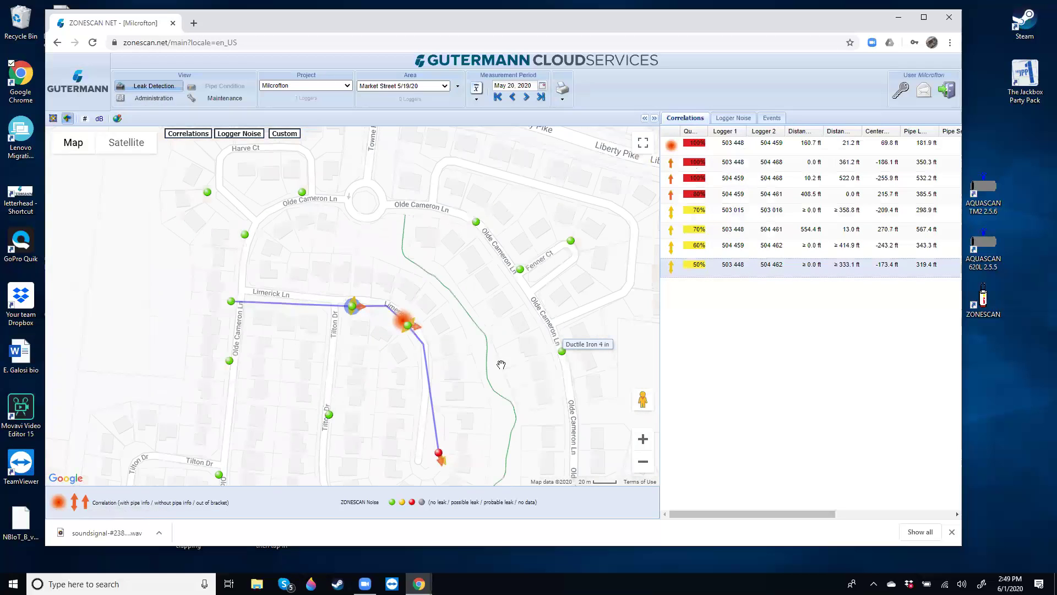
{"action": "left_click_drag", "start_coordinate": [451, 311], "coordinate": [407, 265]}
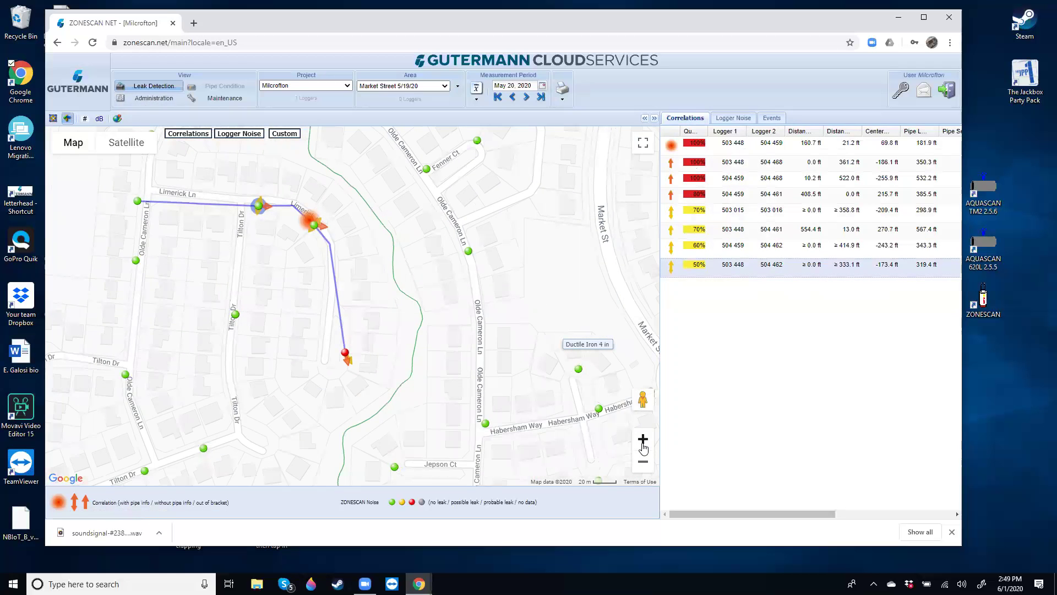
{"action": "left_click", "coordinate": [643, 440]}
{"action": "left_click_drag", "start_coordinate": [269, 146], "coordinate": [316, 234]}
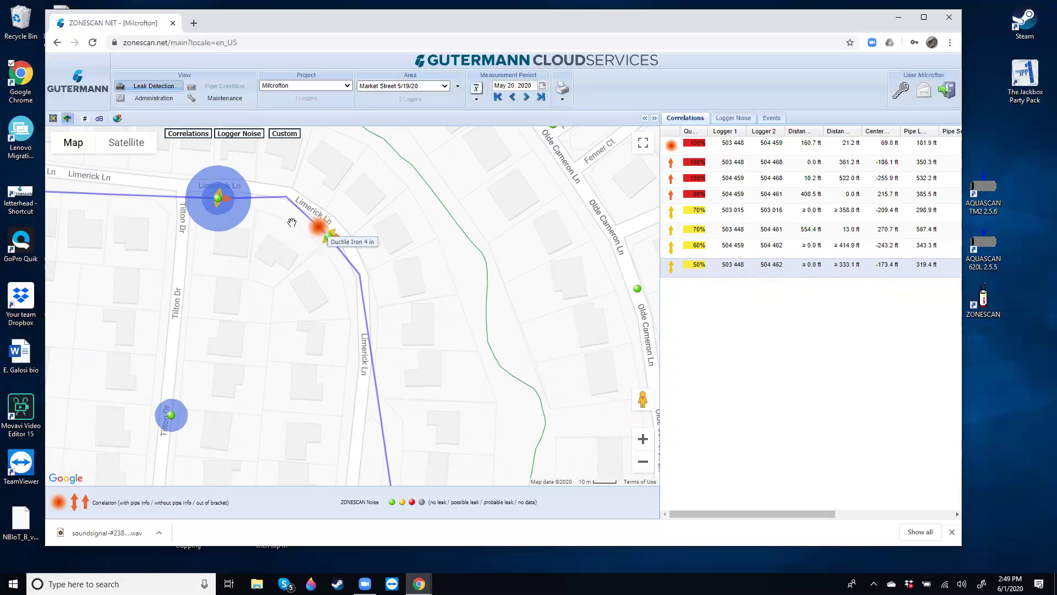
{"action": "left_click_drag", "start_coordinate": [465, 373], "coordinate": [418, 234]}
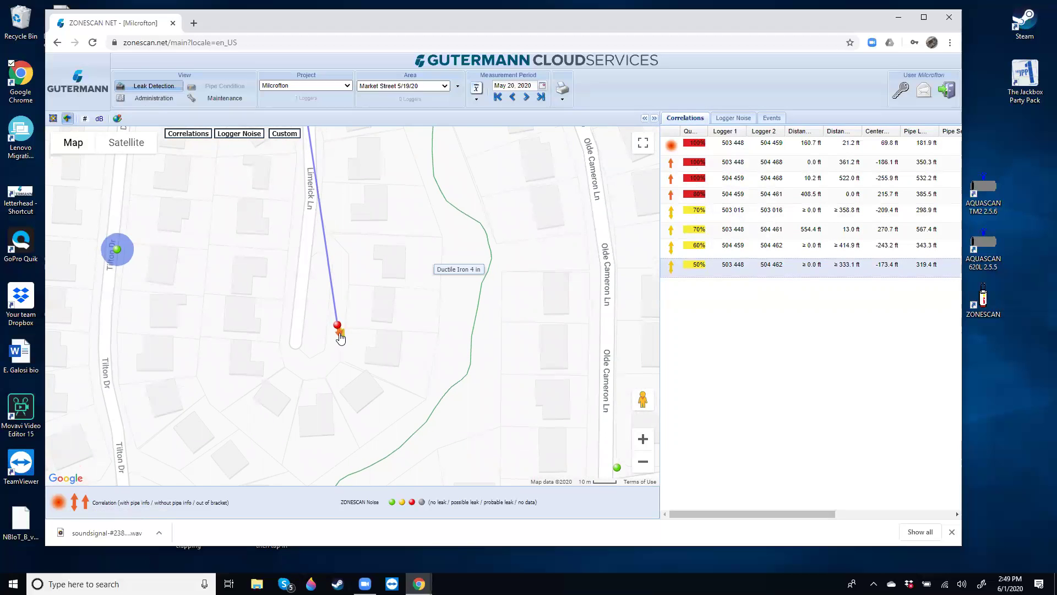
Select the out-of-bracket correlation at the red logger and view the correlation graph for loggers 504 459 and 504 461
{"action": "left_click", "coordinate": [339, 334]}
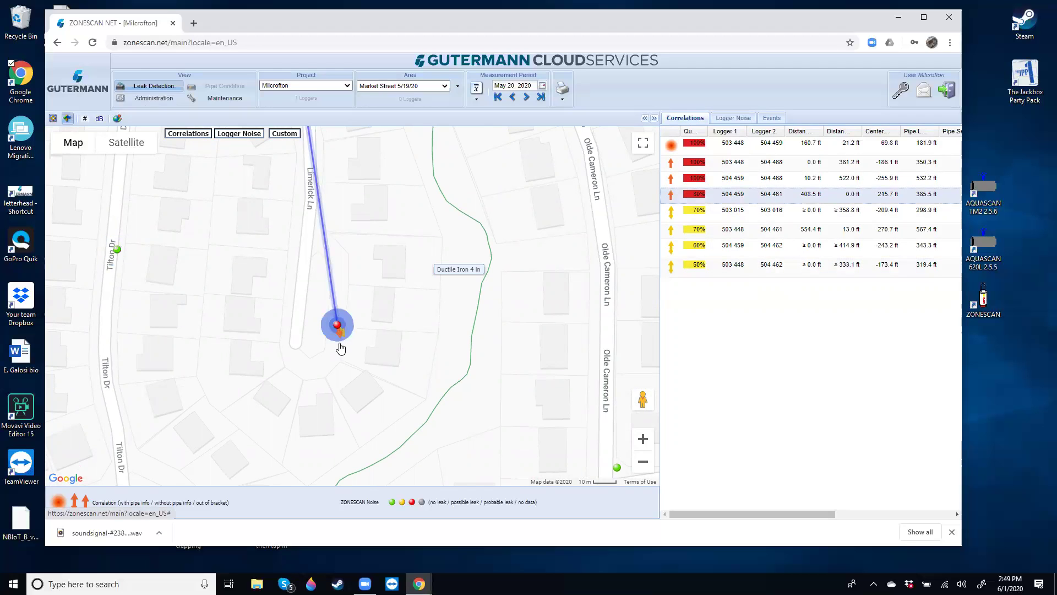
{"action": "double_click", "coordinate": [701, 197]}
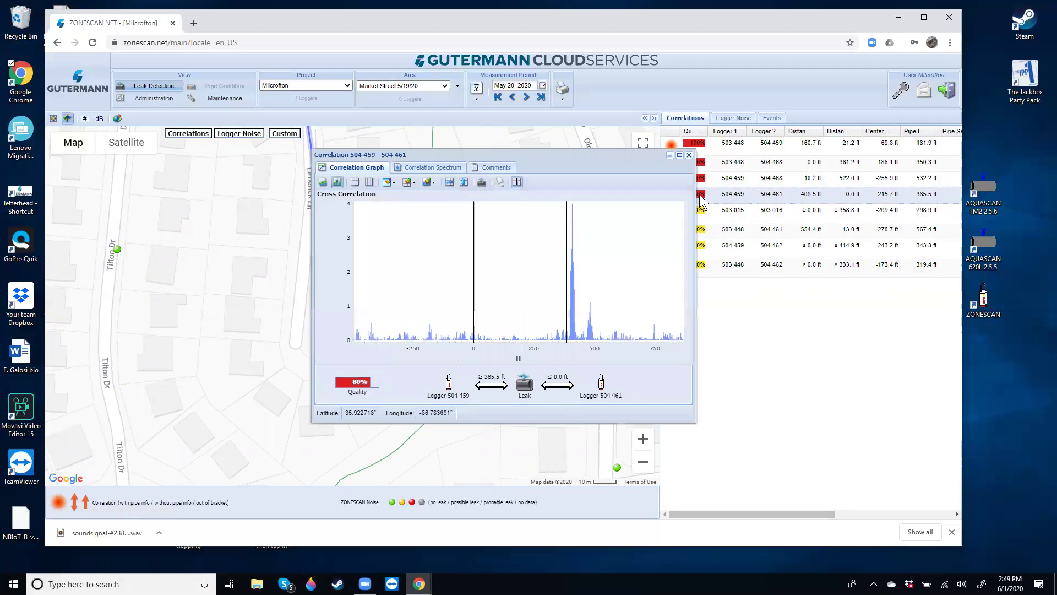
{"action": "left_click", "coordinate": [688, 154]}
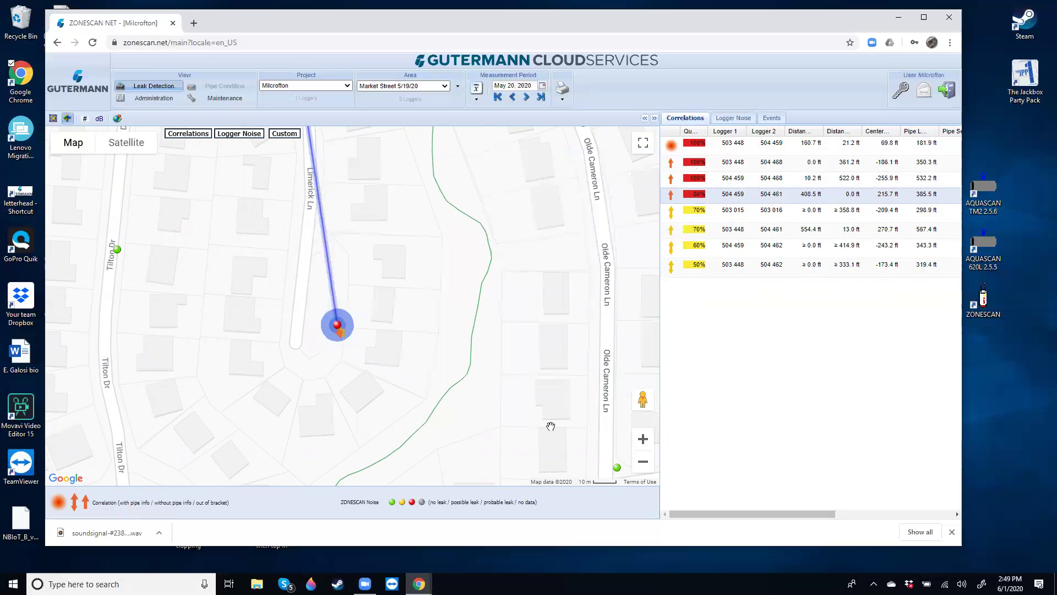
Examine the red logger's location up close and inspect the main peak in the 504 459 - 504 461 correlation graph
{"action": "left_click", "coordinate": [643, 439]}
{"action": "left_click", "coordinate": [643, 439]}
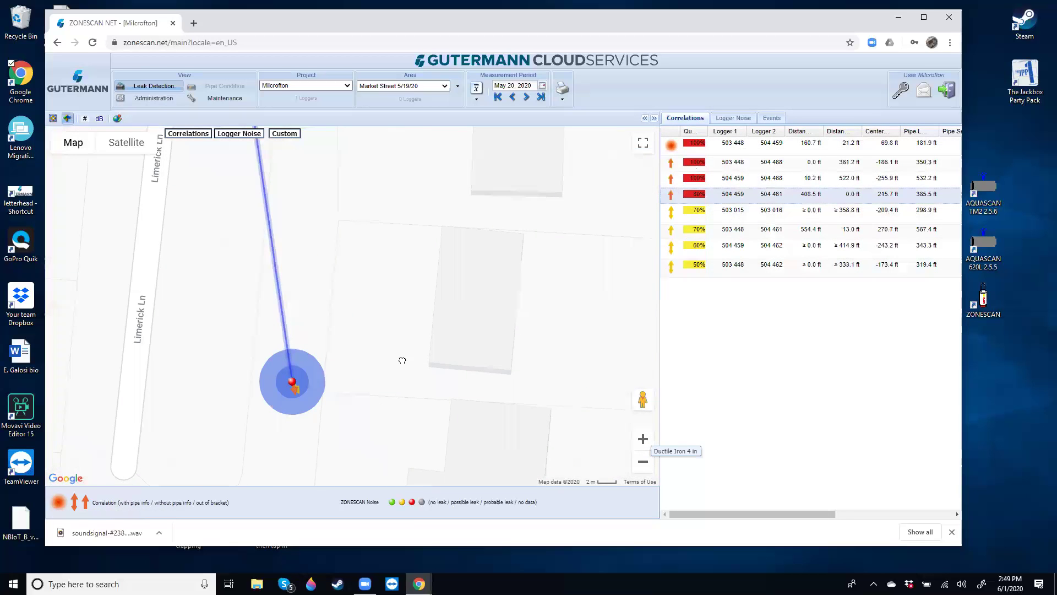
{"action": "left_click_drag", "start_coordinate": [402, 360], "coordinate": [408, 345]}
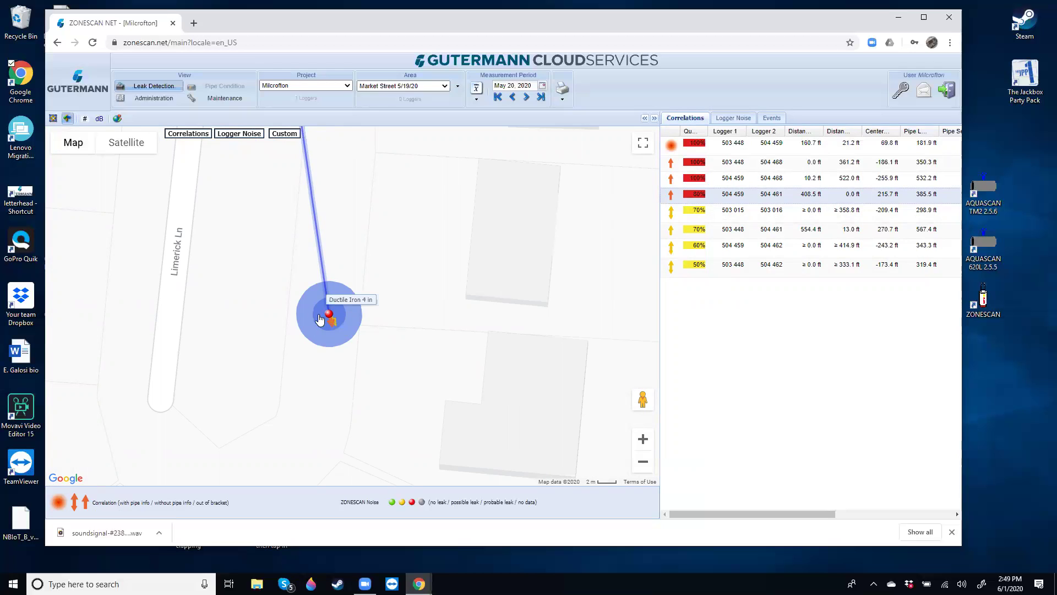
{"action": "double_click", "coordinate": [687, 196]}
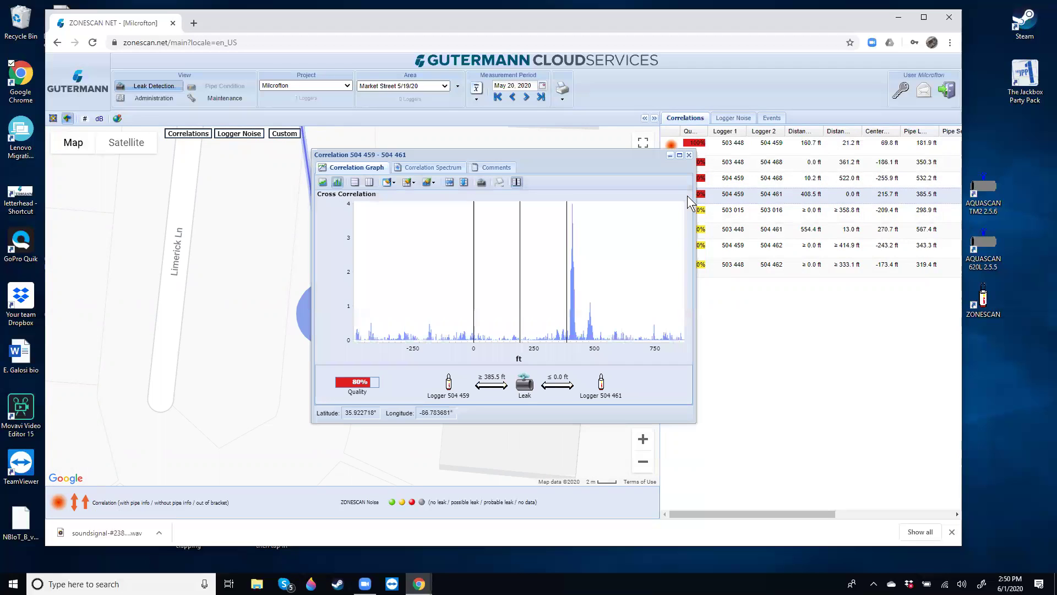
{"action": "mouse_move", "coordinate": [572, 236]}
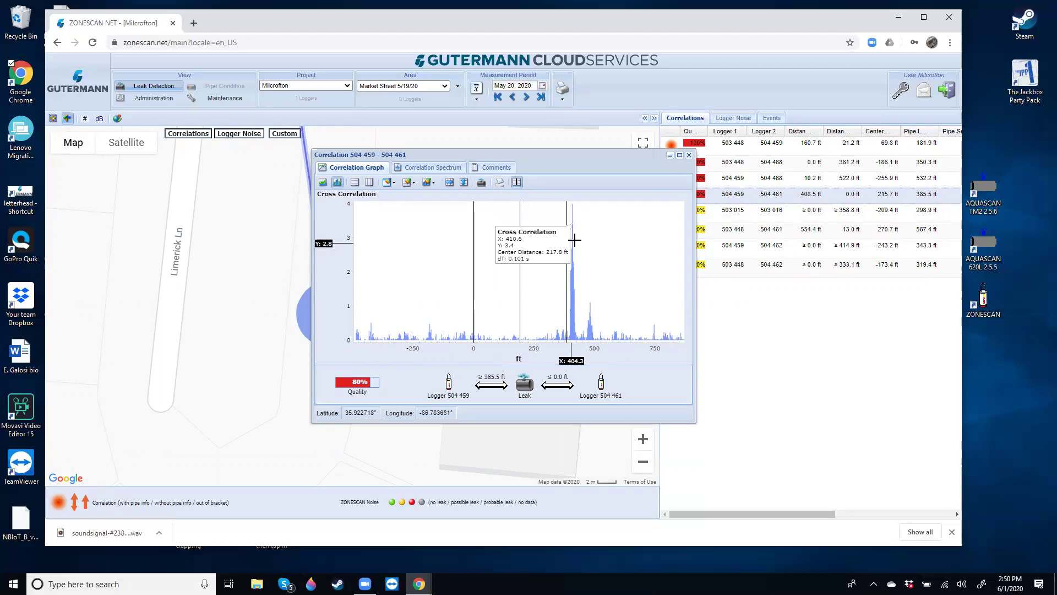
{"action": "left_click", "coordinate": [689, 156]}
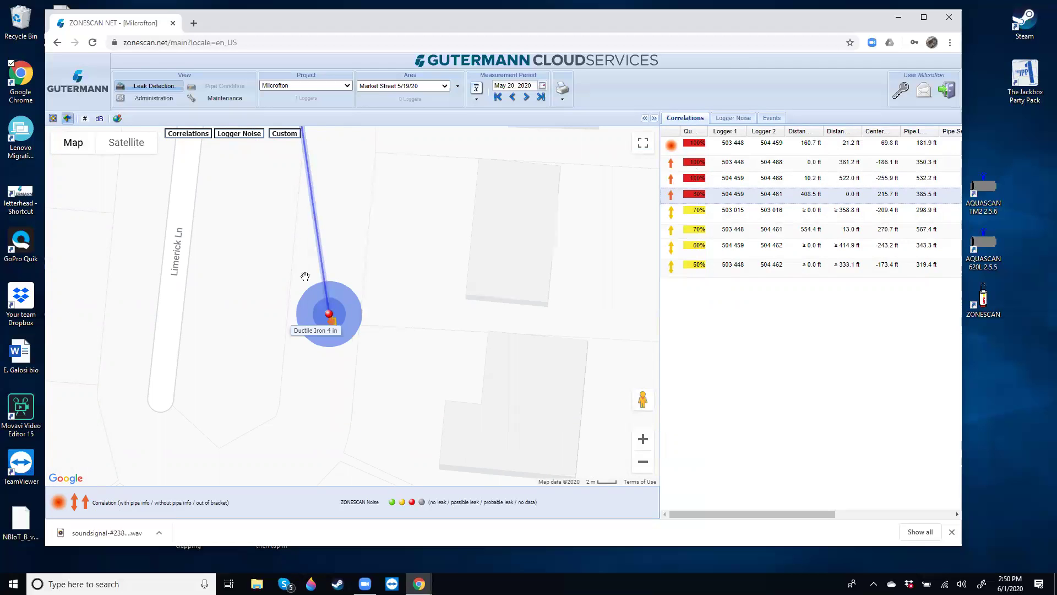
Compare the out-of-bracket arrow at logger 504 461 with the rest of the Limerick Ln pipe run on the map
{"action": "left_click", "coordinate": [640, 464]}
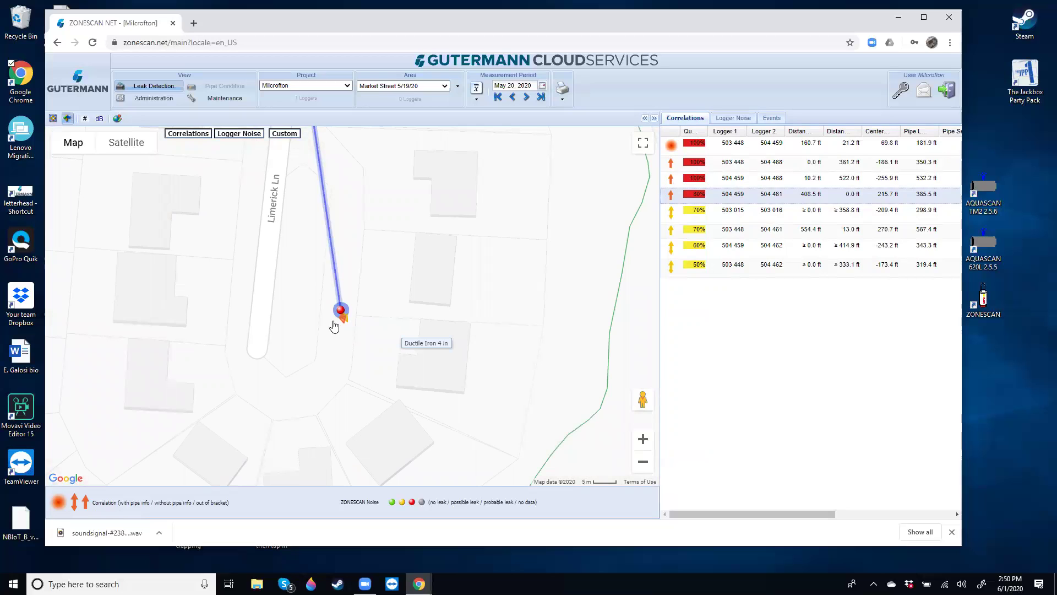
{"action": "left_click", "coordinate": [644, 440]}
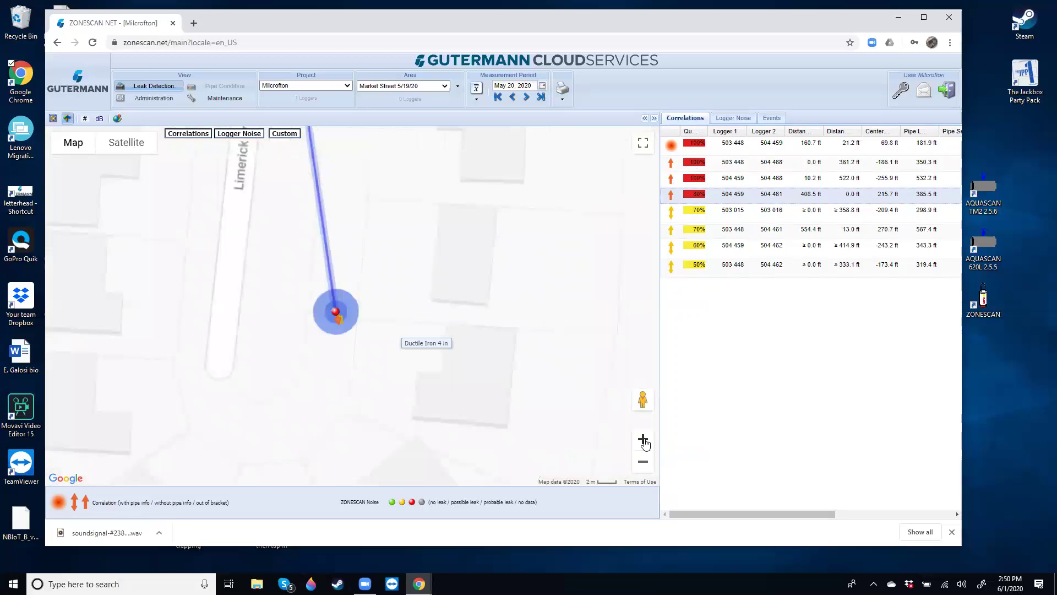
{"action": "left_click", "coordinate": [644, 463]}
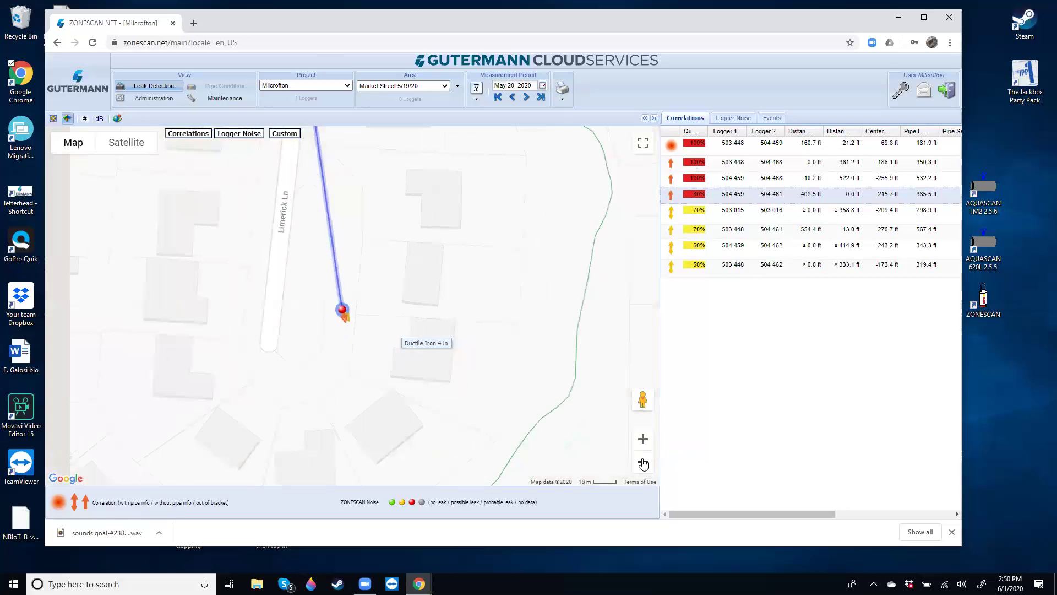
{"action": "left_click", "coordinate": [643, 463]}
{"action": "left_click", "coordinate": [644, 462]}
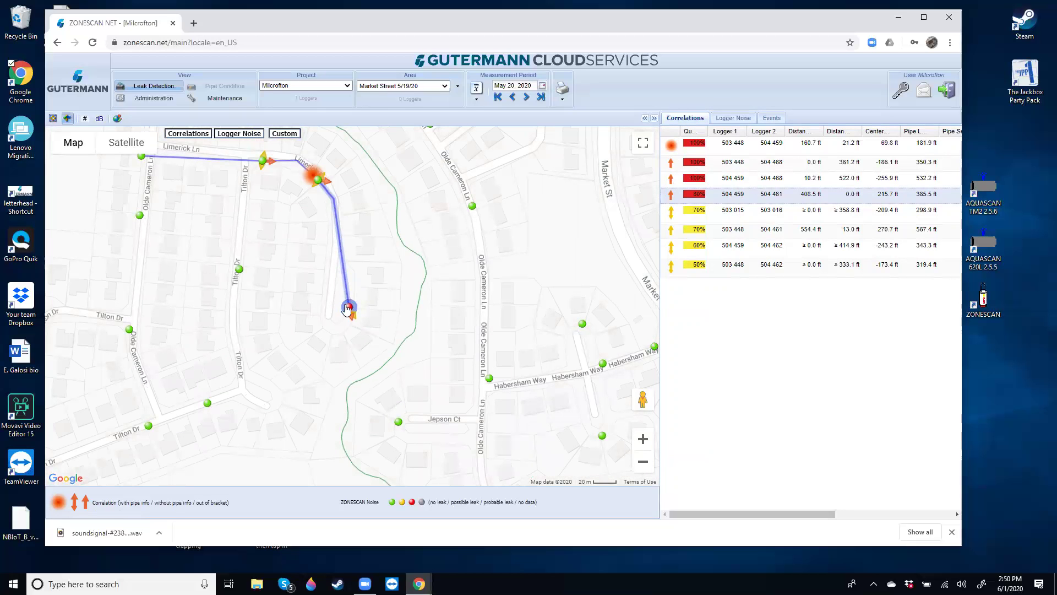
{"action": "mouse_move", "coordinate": [349, 310]}
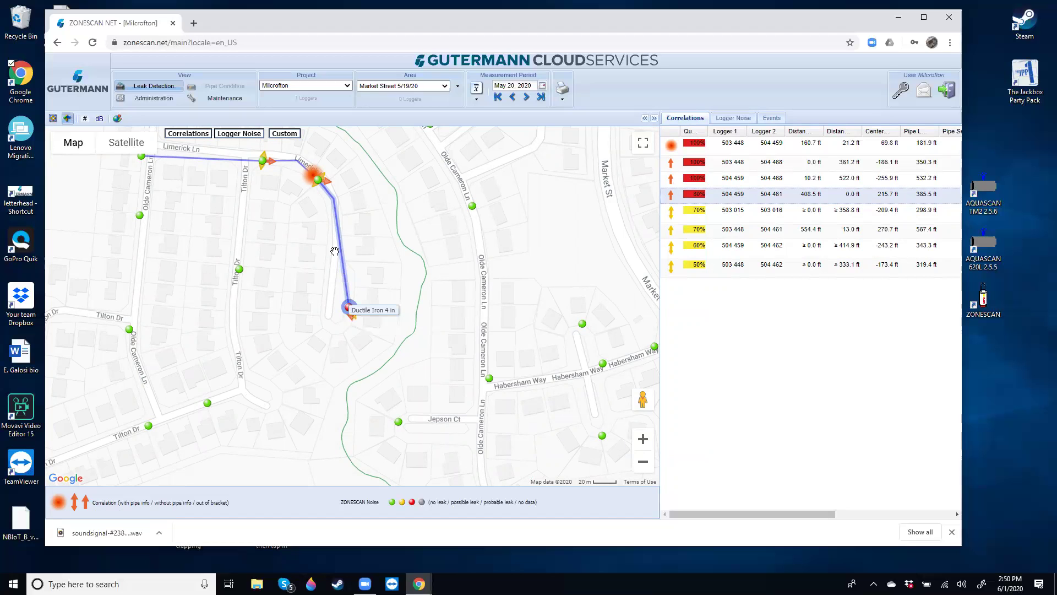
Select the leak hotspot at the Limerick Ln bend and view the correlation graph for loggers 503 448 and 504 459
{"action": "left_click_drag", "start_coordinate": [342, 270], "coordinate": [424, 315]}
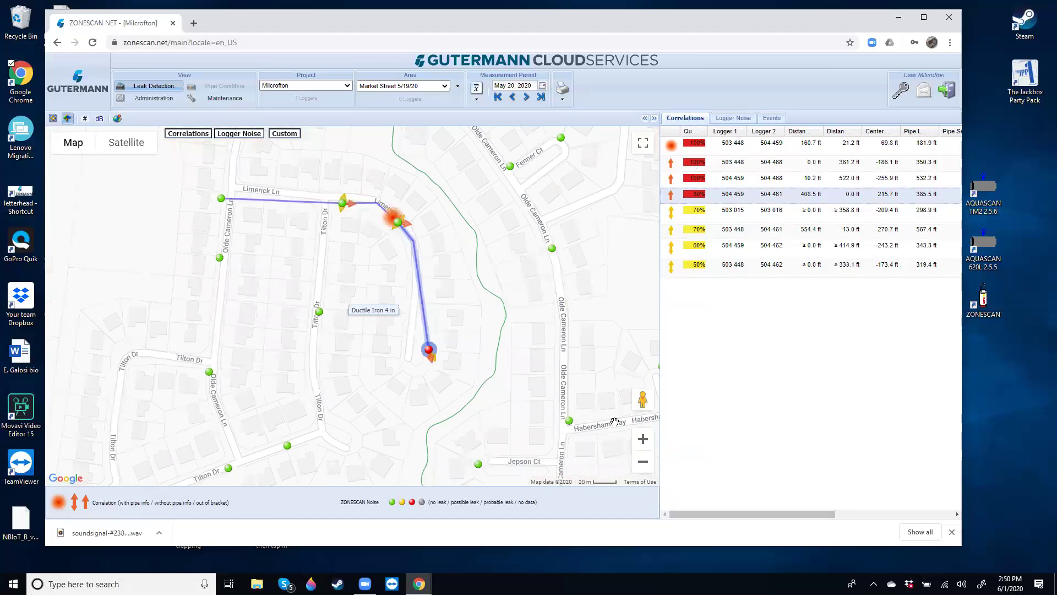
{"action": "left_click", "coordinate": [640, 439]}
{"action": "left_click_drag", "start_coordinate": [430, 264], "coordinate": [321, 350]}
{"action": "left_click", "coordinate": [643, 439]}
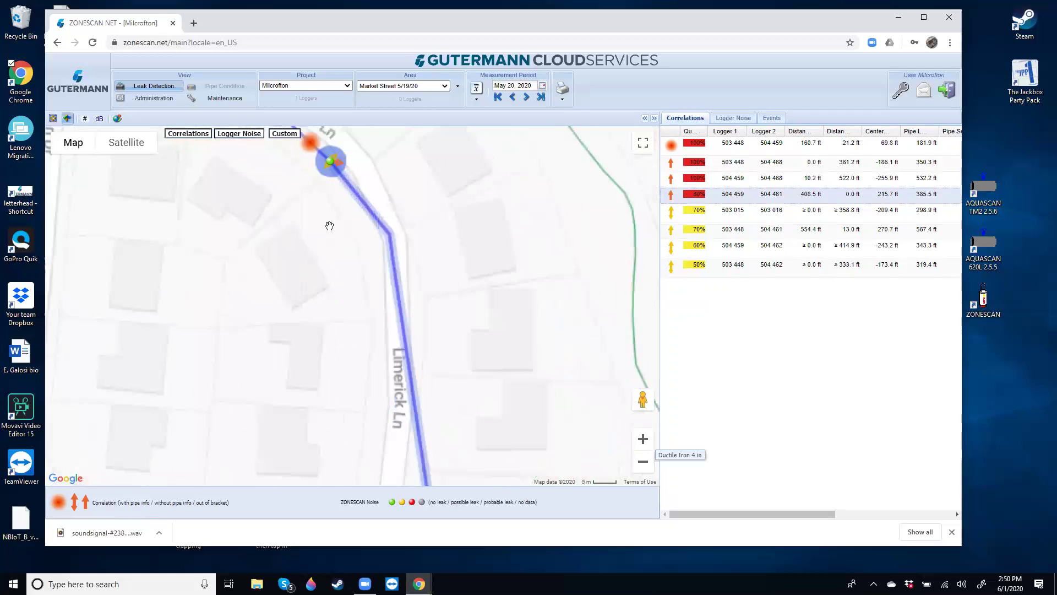
{"action": "left_click_drag", "start_coordinate": [338, 352], "coordinate": [363, 436]}
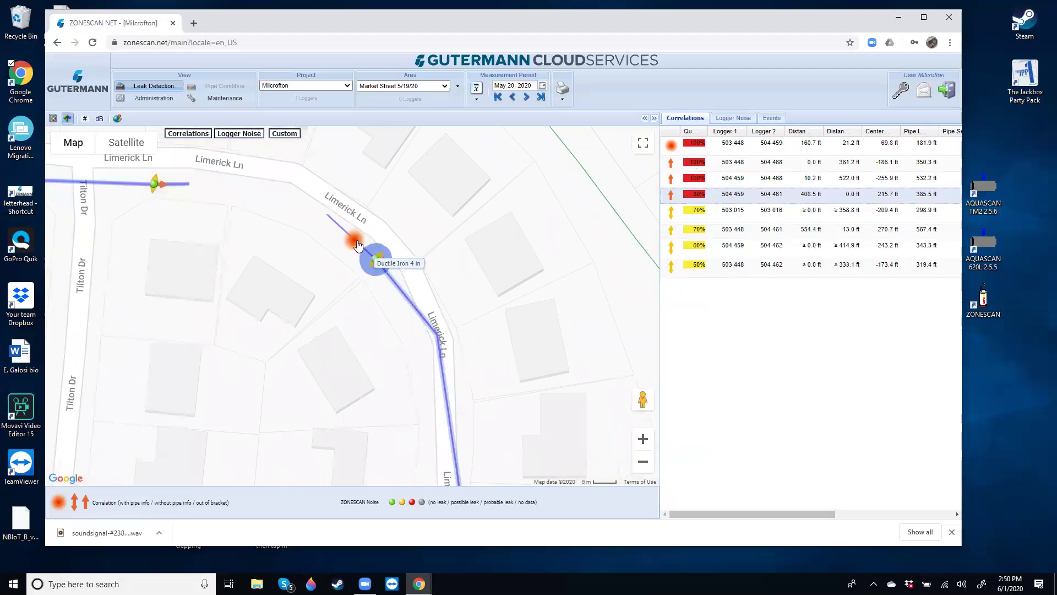
{"action": "left_click", "coordinate": [370, 236]}
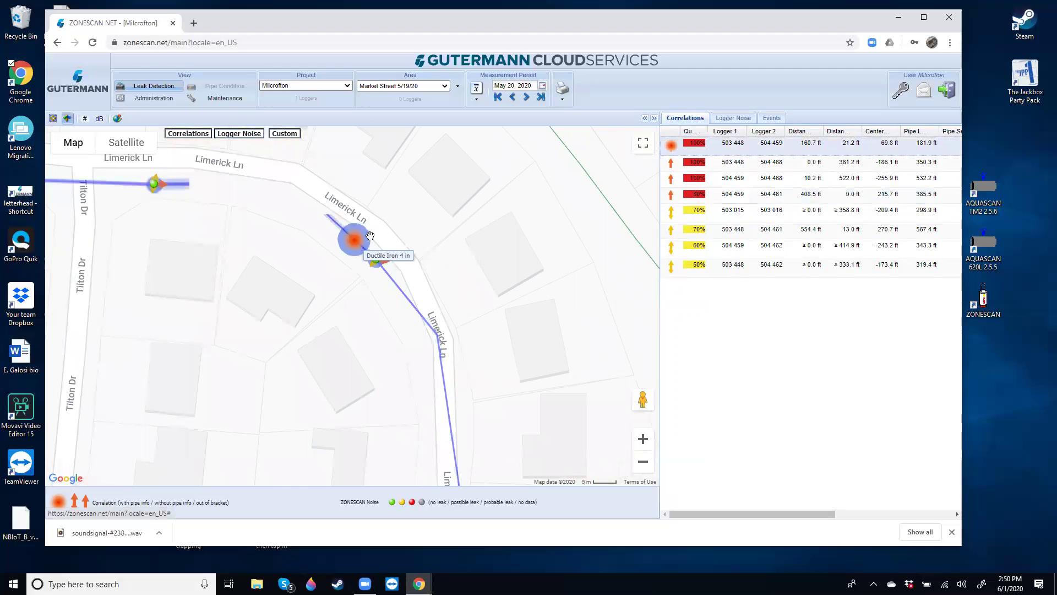
{"action": "double_click", "coordinate": [689, 143]}
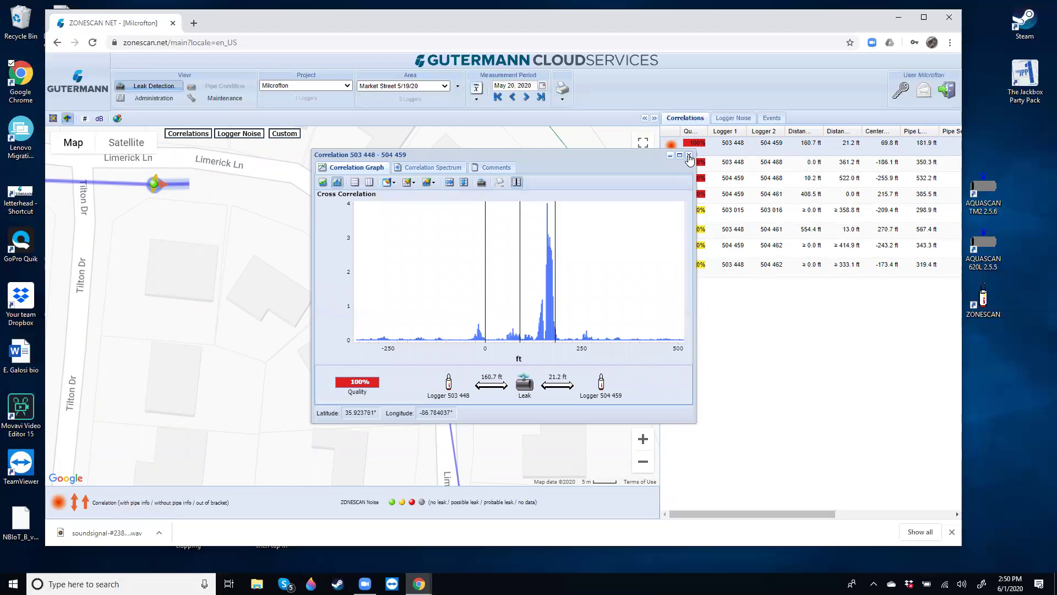
{"action": "left_click", "coordinate": [689, 155]}
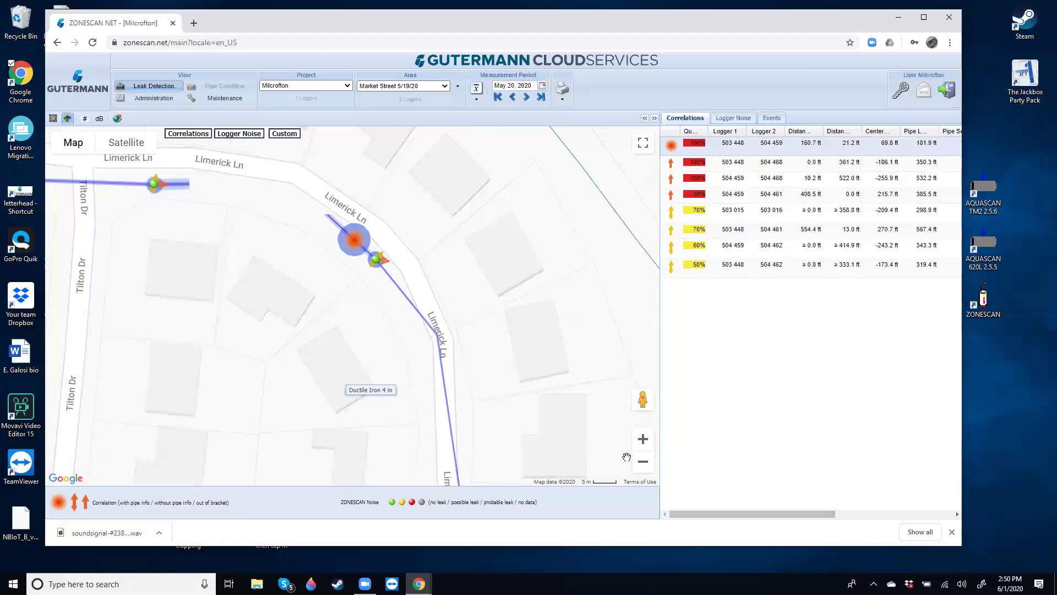
Compare the Limerick Ln hotspot with the surrounding loggers on the map and recheck its 503 448 - 504 459 correlation graph
{"action": "left_click", "coordinate": [642, 463]}
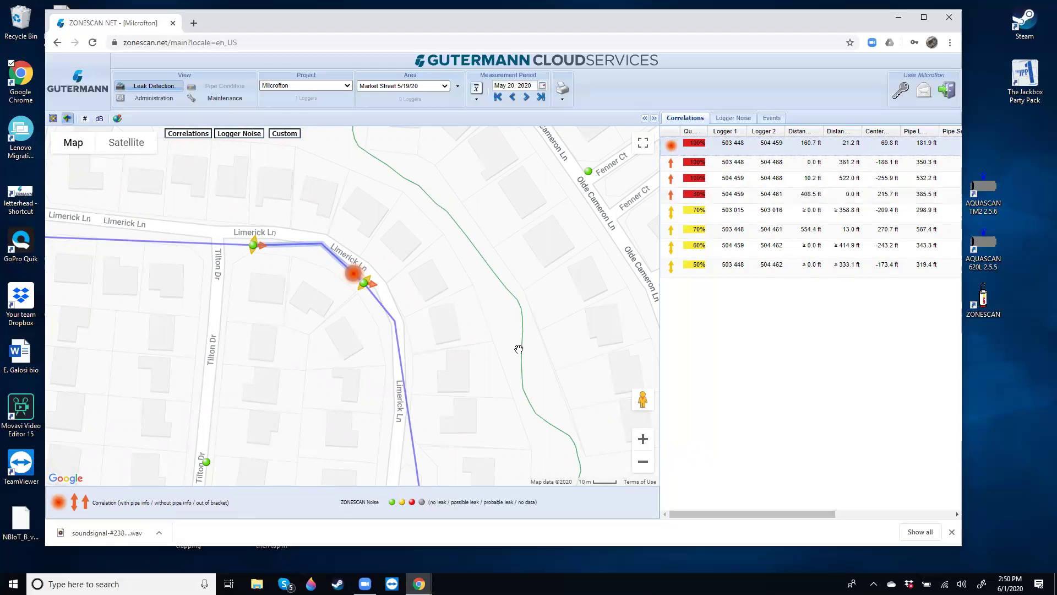
{"action": "left_click_drag", "start_coordinate": [452, 341], "coordinate": [454, 375]}
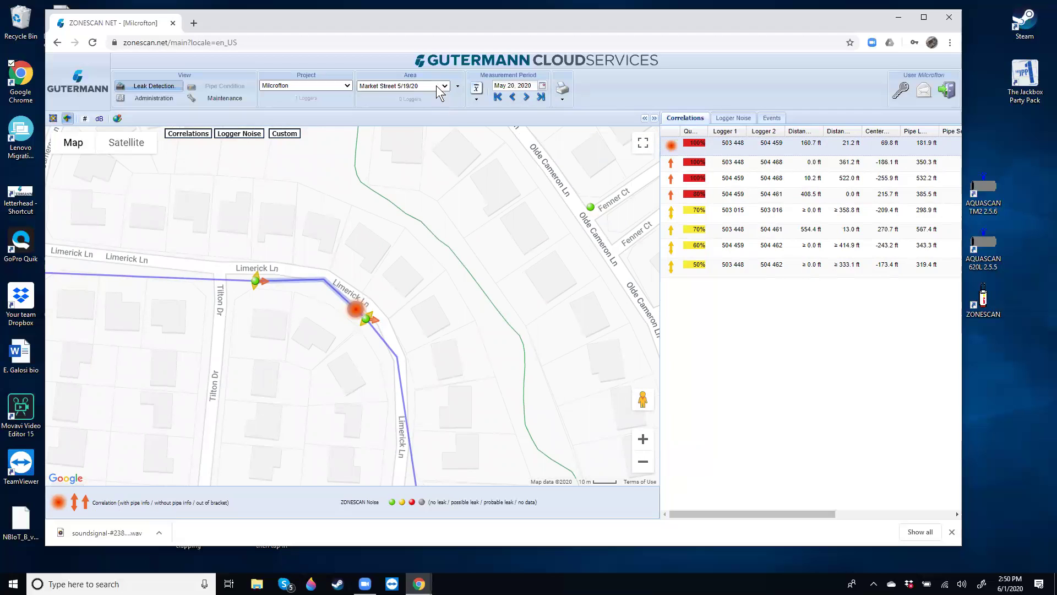
{"action": "left_click", "coordinate": [640, 465]}
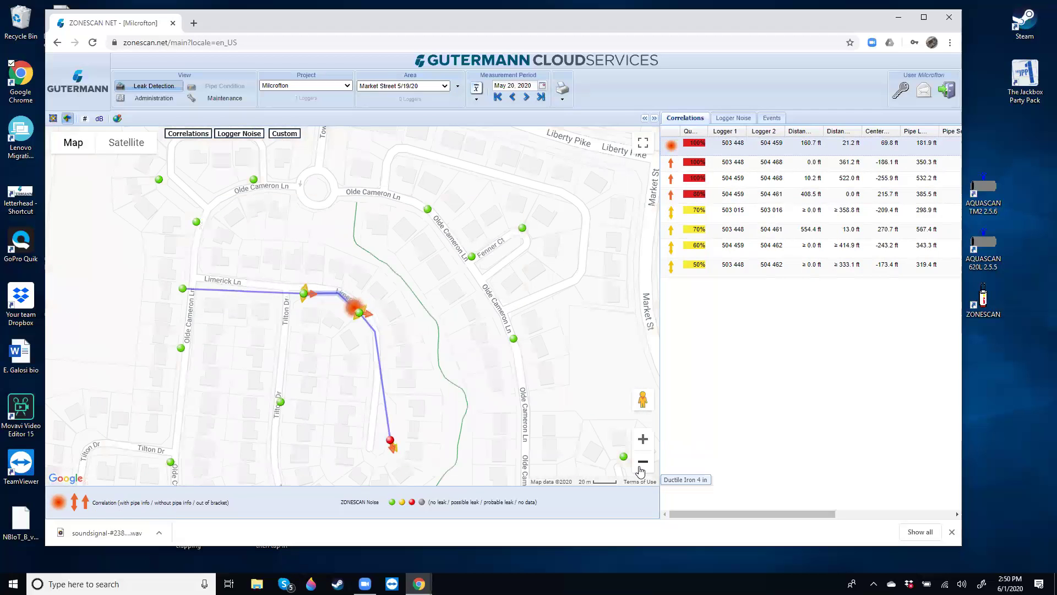
{"action": "left_click", "coordinate": [640, 466]}
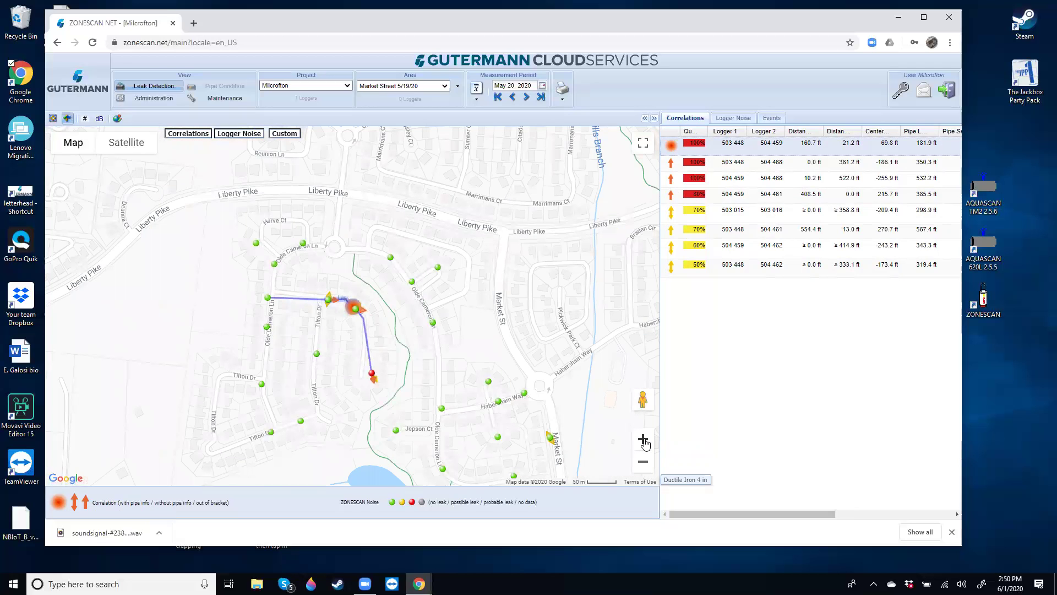
{"action": "left_click", "coordinate": [643, 441]}
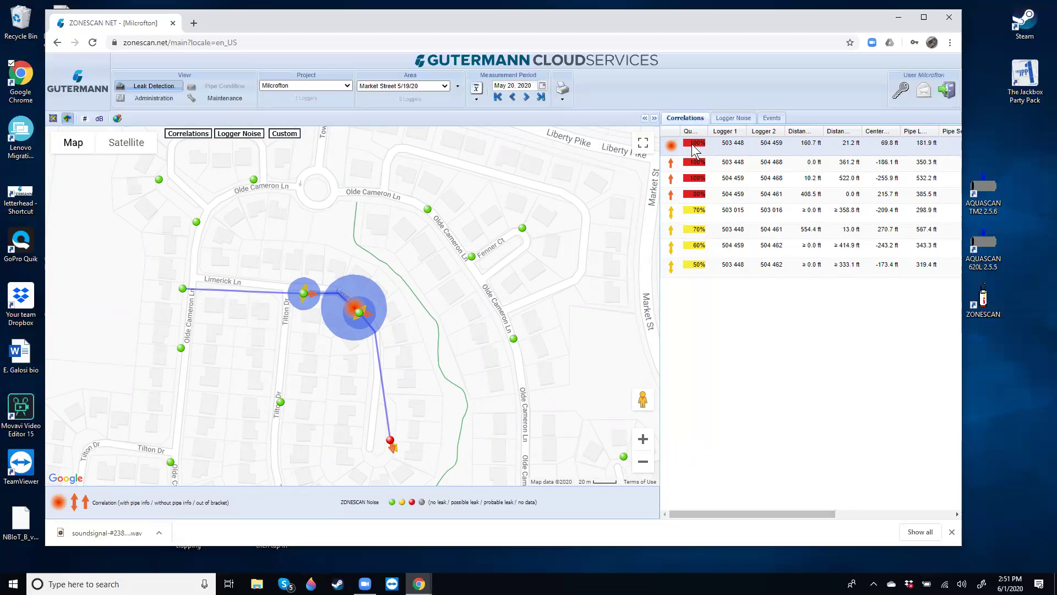
{"action": "double_click", "coordinate": [693, 150]}
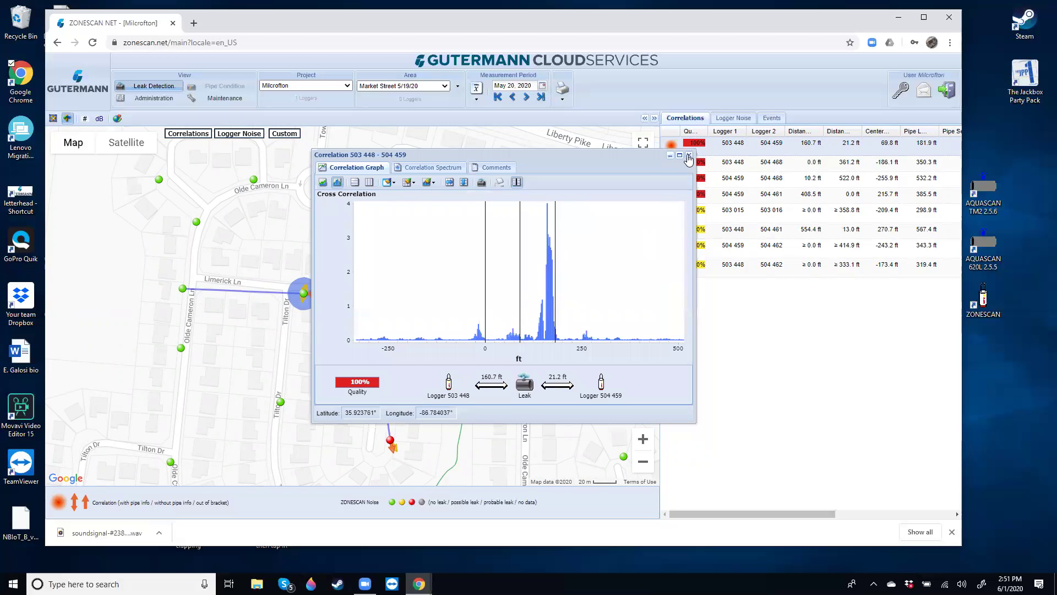
{"action": "left_click", "coordinate": [688, 156]}
Find logger 504 459 among the logger noise records and inspect its sound signal spectrum
{"action": "left_click", "coordinate": [728, 119]}
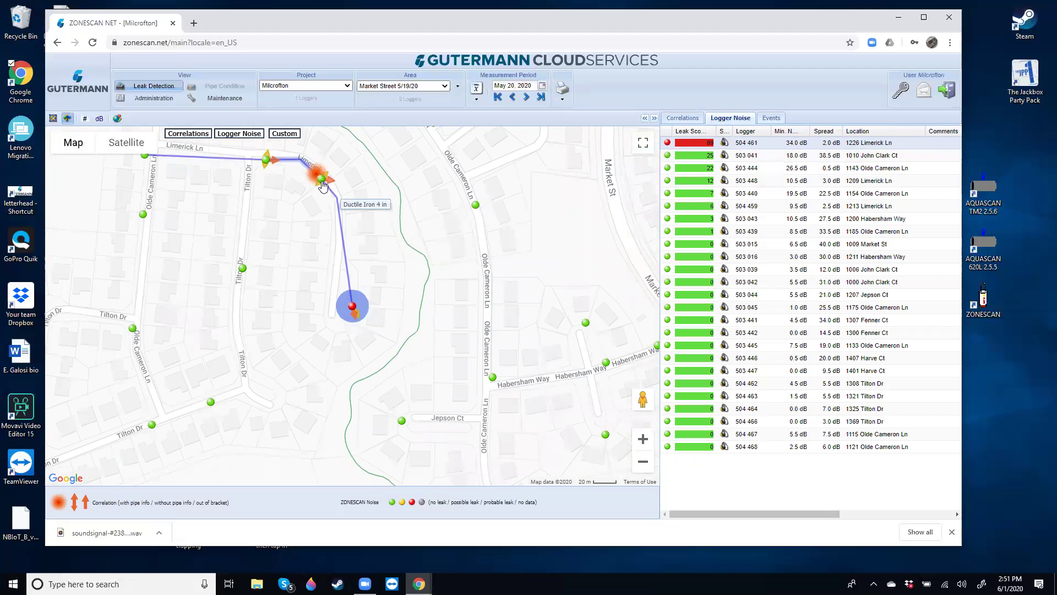
{"action": "left_click", "coordinate": [710, 205]}
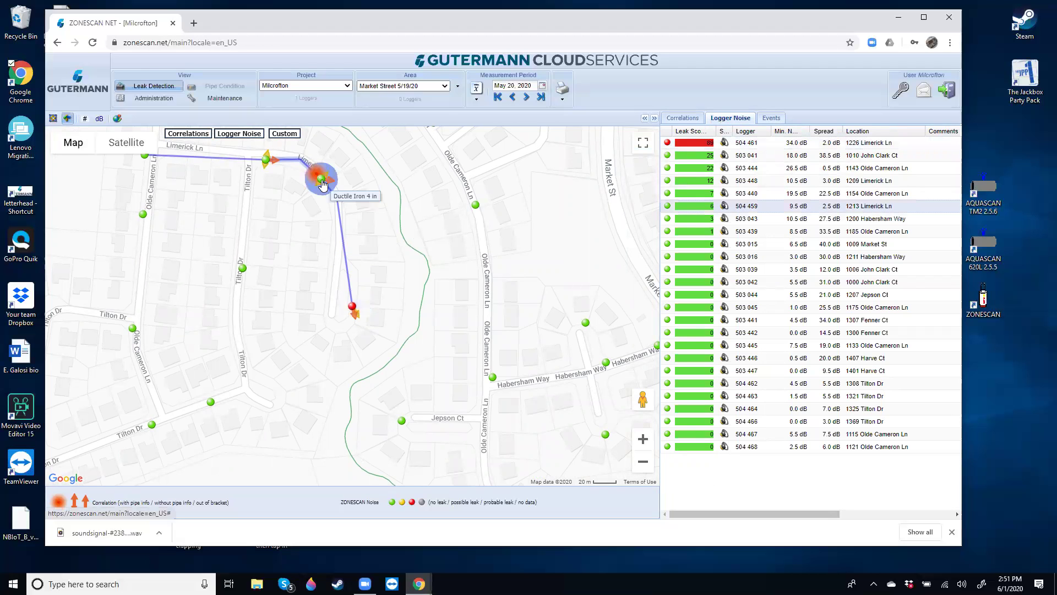
{"action": "double_click", "coordinate": [696, 208]}
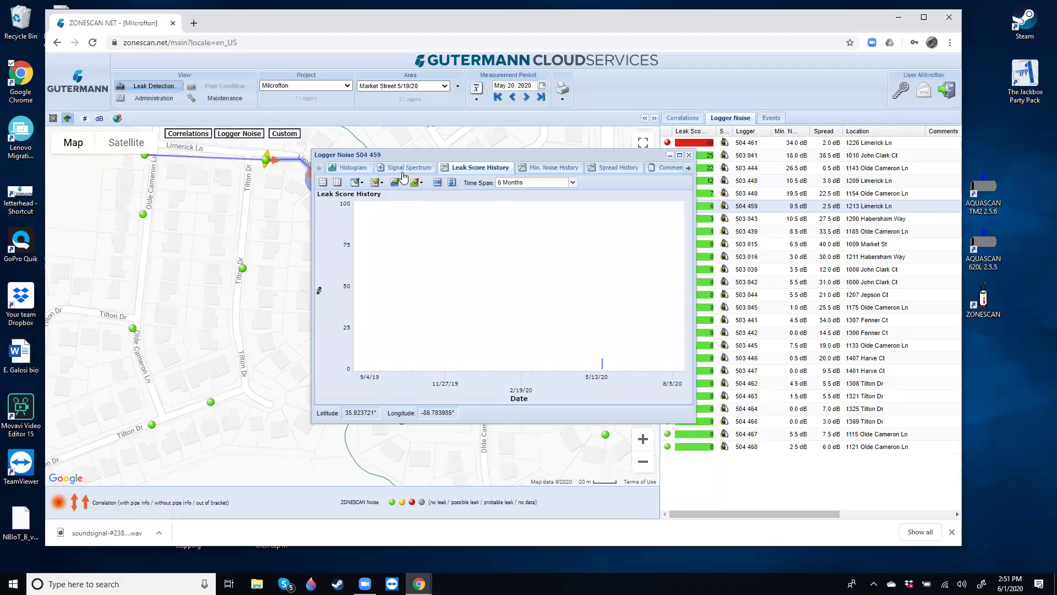
{"action": "left_click", "coordinate": [410, 167]}
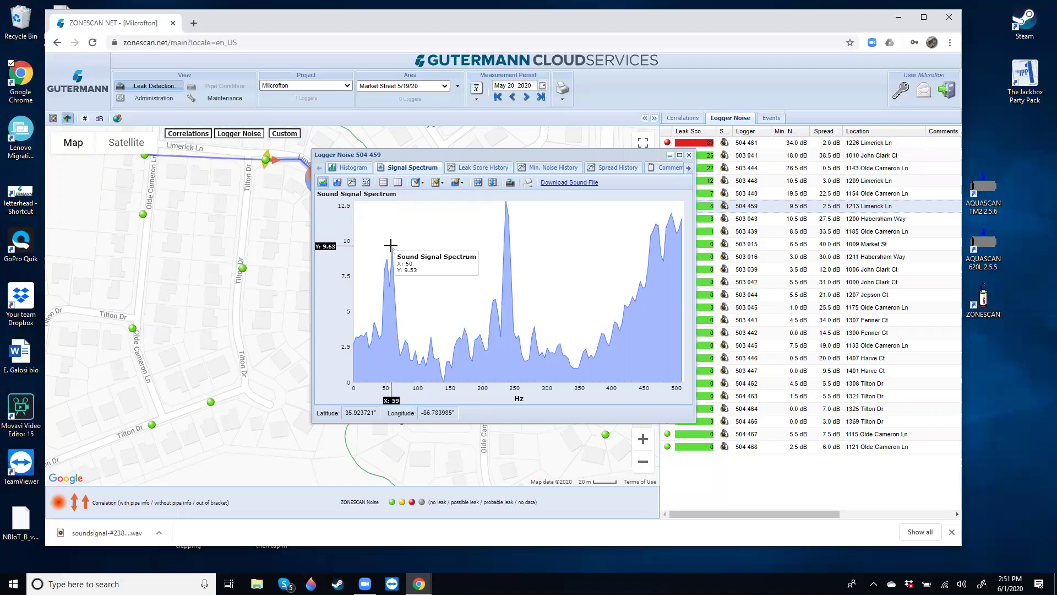
{"action": "left_click", "coordinate": [689, 155]}
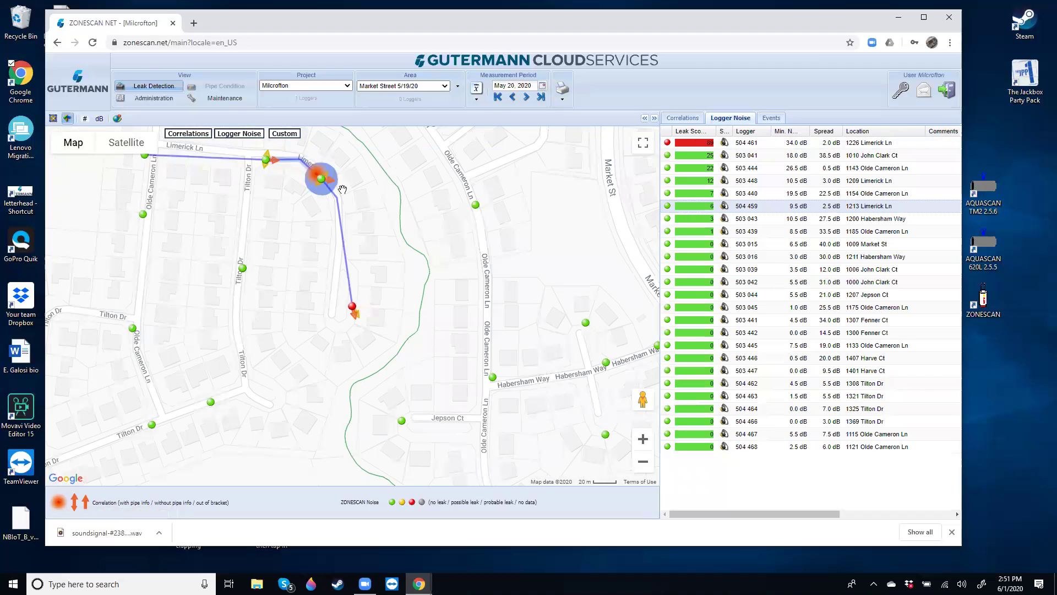
Examine logger 504 459's position beside the hotspot and locate the 503 448 - 504 459 correlation along the pipe run
{"action": "left_click", "coordinate": [643, 439]}
{"action": "left_click_drag", "start_coordinate": [414, 232], "coordinate": [464, 424]}
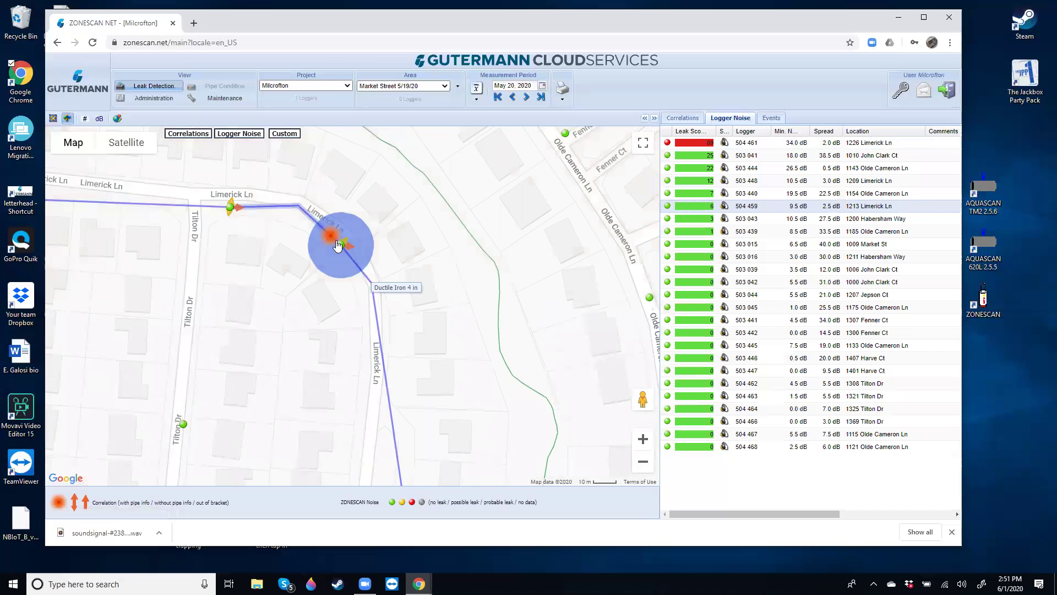
{"action": "left_click", "coordinate": [688, 120]}
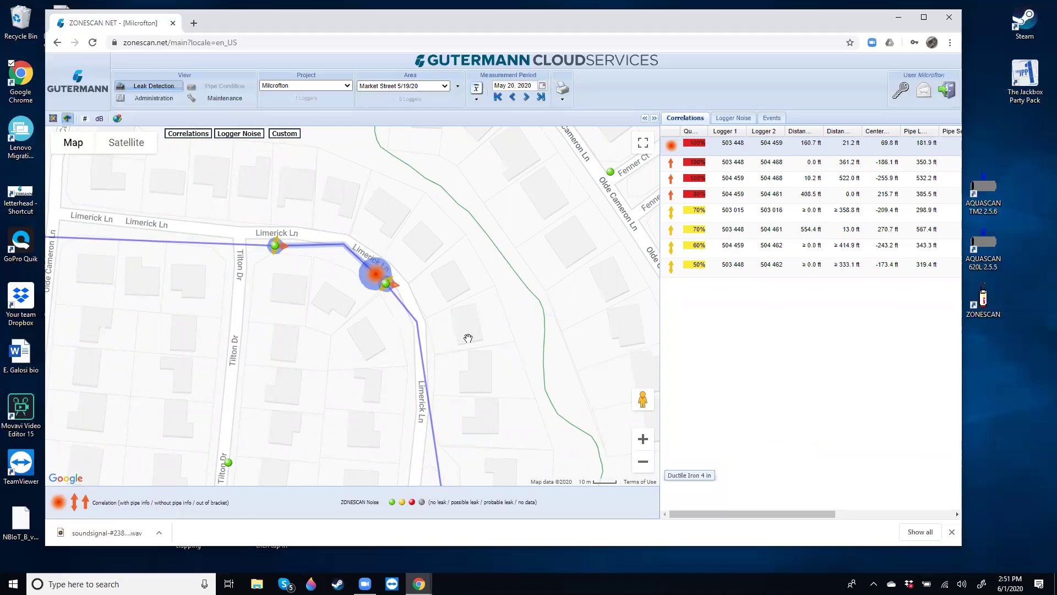
{"action": "left_click", "coordinate": [643, 462]}
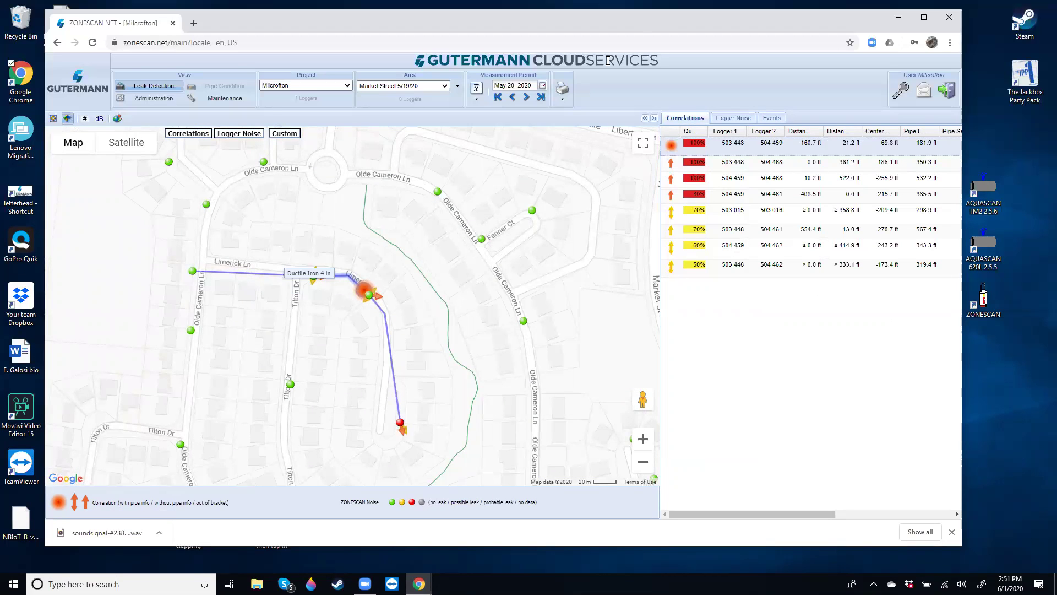
Load the Limerick Lane 5/21/20 area and examine the 503 043 - 503 045 correlation close up at the end of Limerick Ln
{"action": "left_click", "coordinate": [445, 85]}
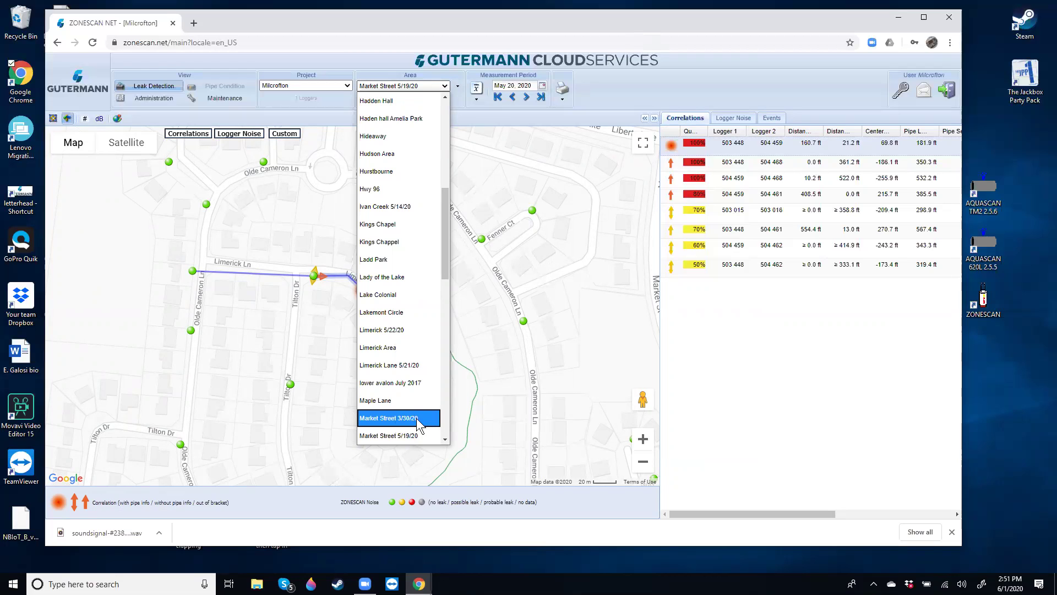
{"action": "left_click", "coordinate": [416, 367]}
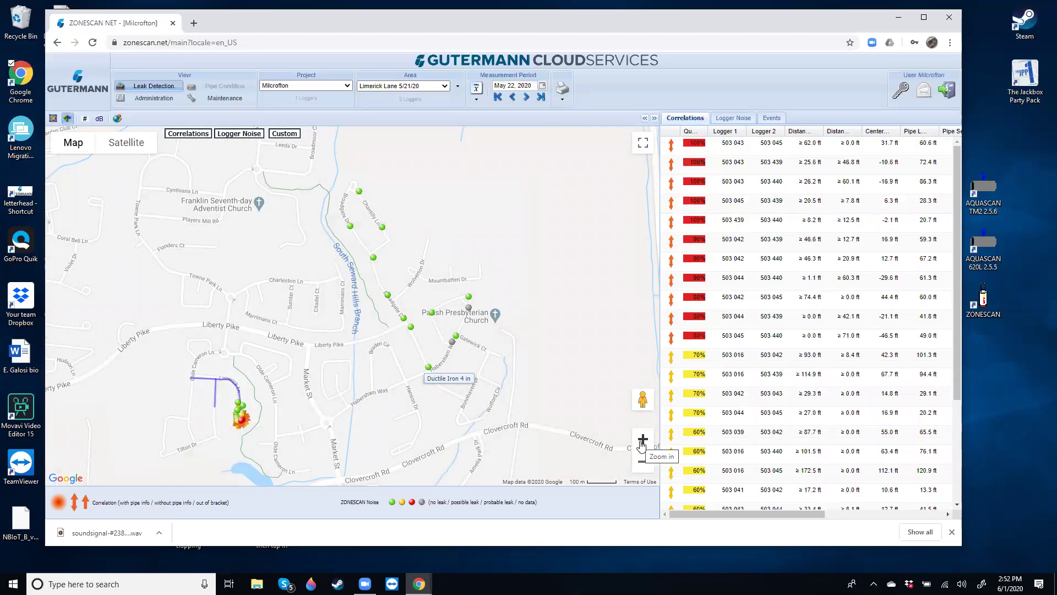
{"action": "left_click", "coordinate": [691, 147]}
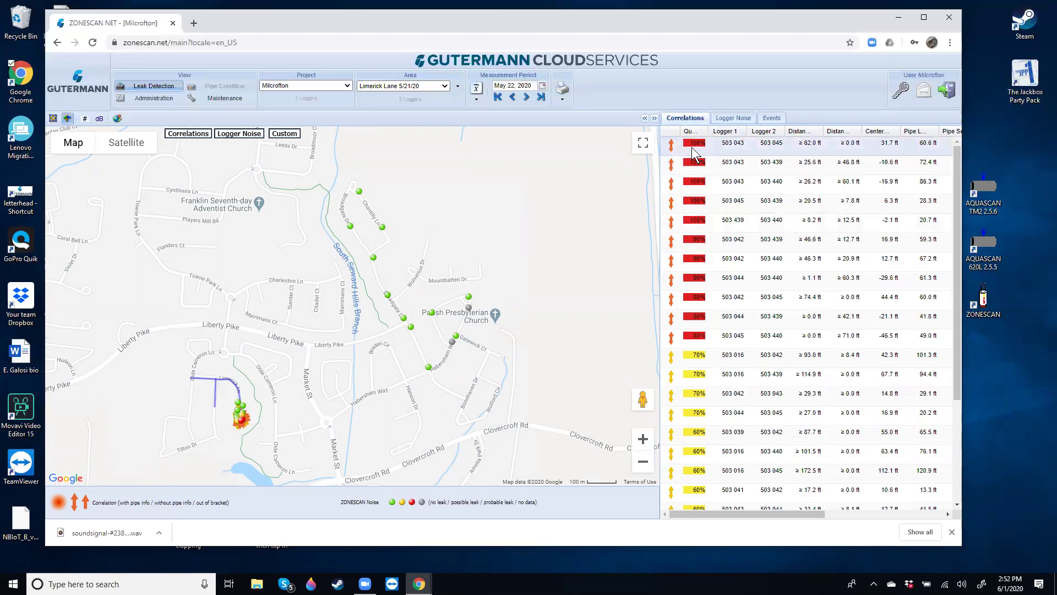
{"action": "left_click", "coordinate": [643, 439]}
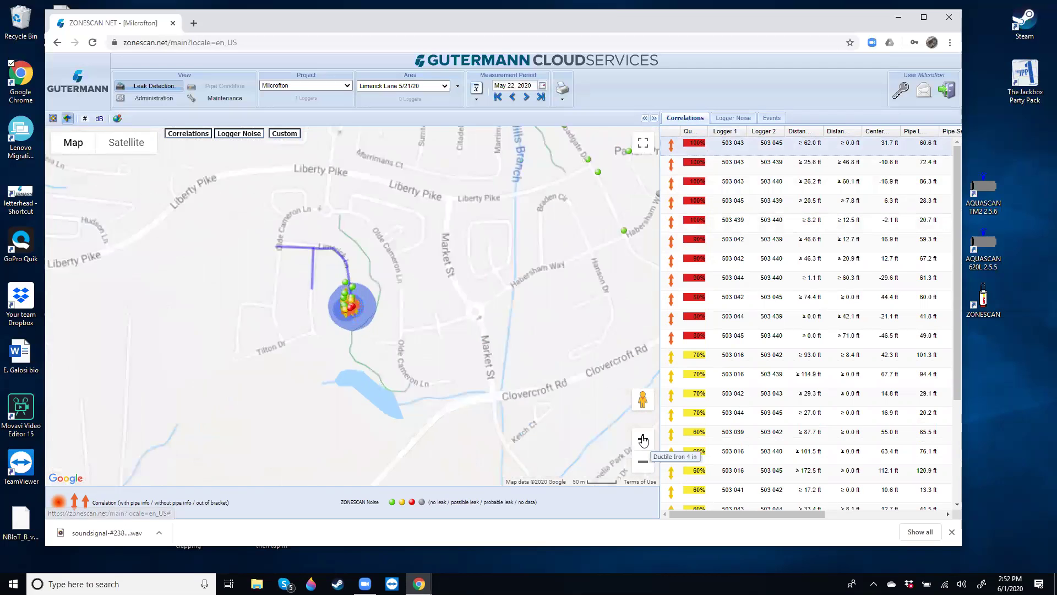
{"action": "left_click", "coordinate": [643, 439]}
{"action": "left_click", "coordinate": [643, 439]}
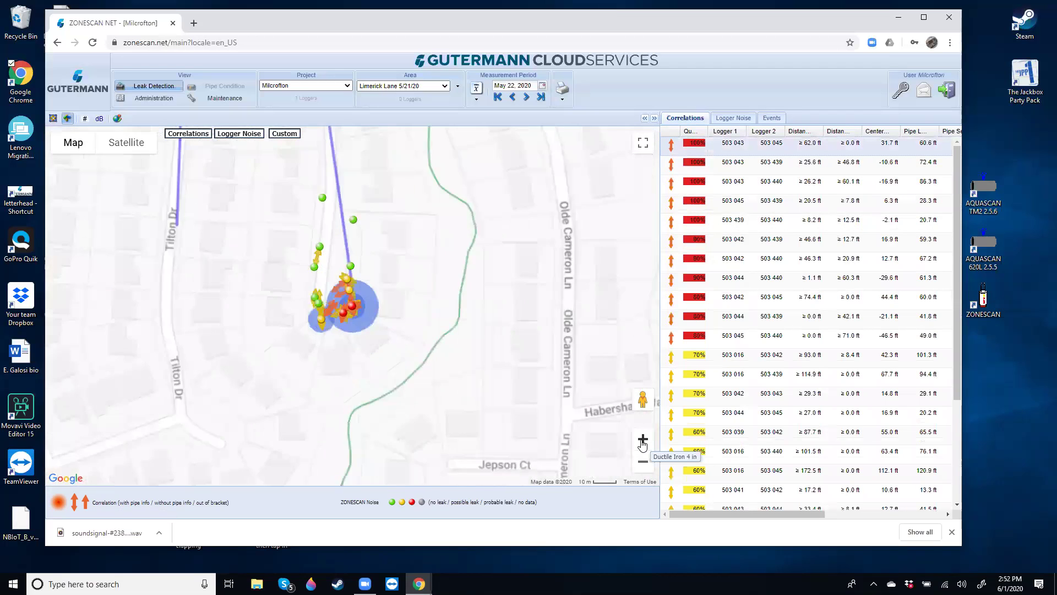
{"action": "left_click", "coordinate": [642, 439]}
{"action": "left_click", "coordinate": [643, 439]}
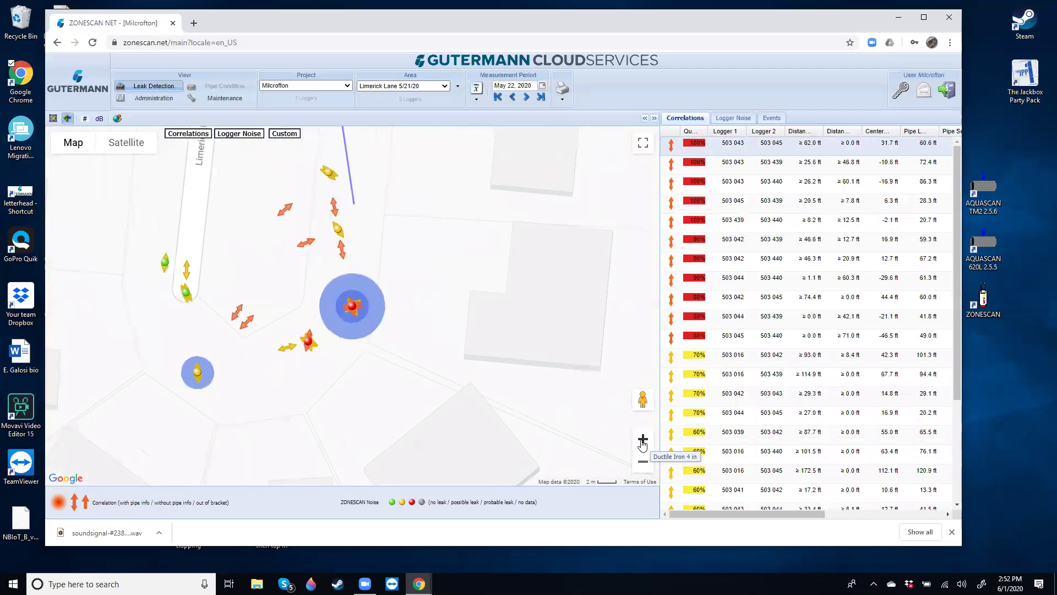
{"action": "left_click", "coordinate": [643, 438]}
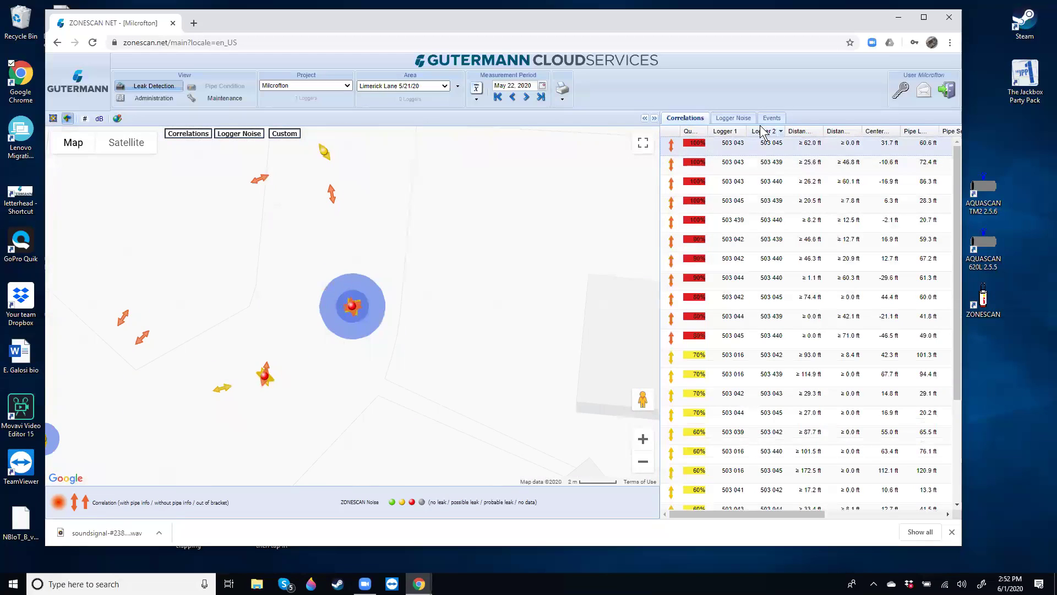
{"action": "left_click_drag", "start_coordinate": [478, 352], "coordinate": [524, 310]}
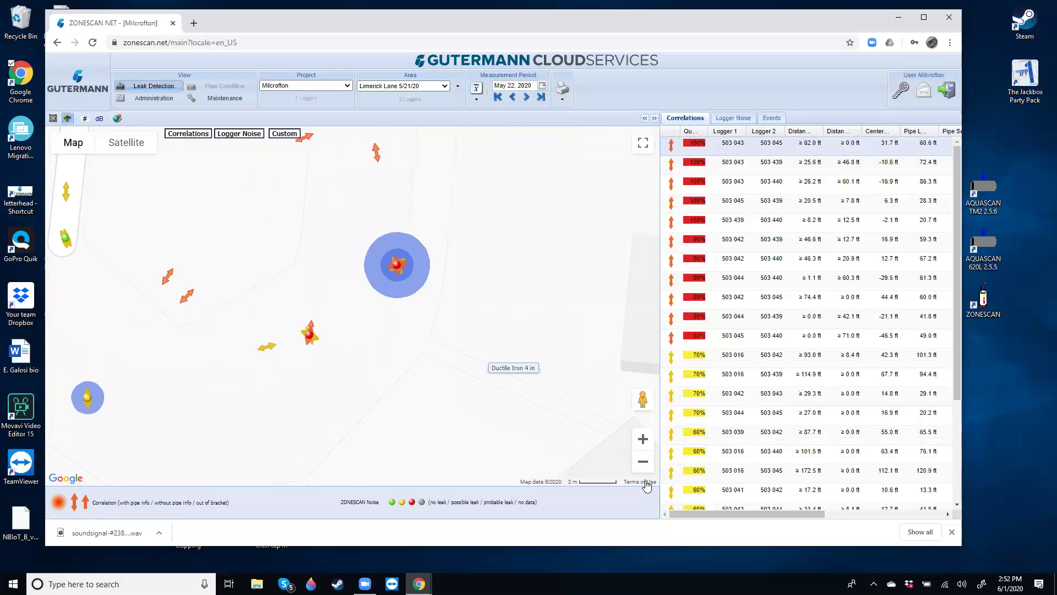
{"action": "left_click", "coordinate": [643, 462]}
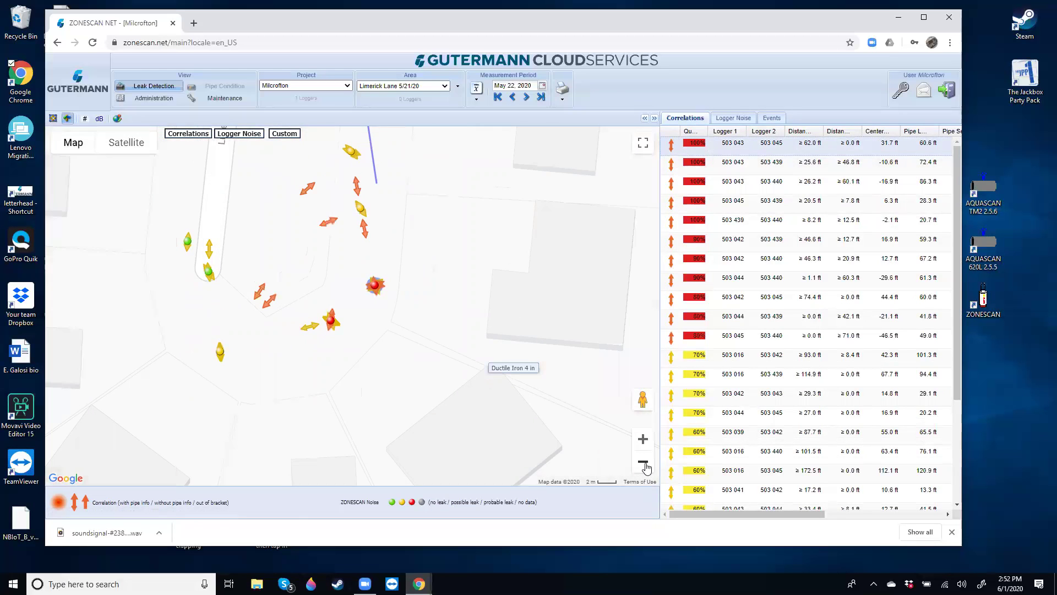
Locate the 503 043 - 503 439 and 503 439 - 503 440 correlations on the map and examine the arrows around them
{"action": "left_click", "coordinate": [709, 163]}
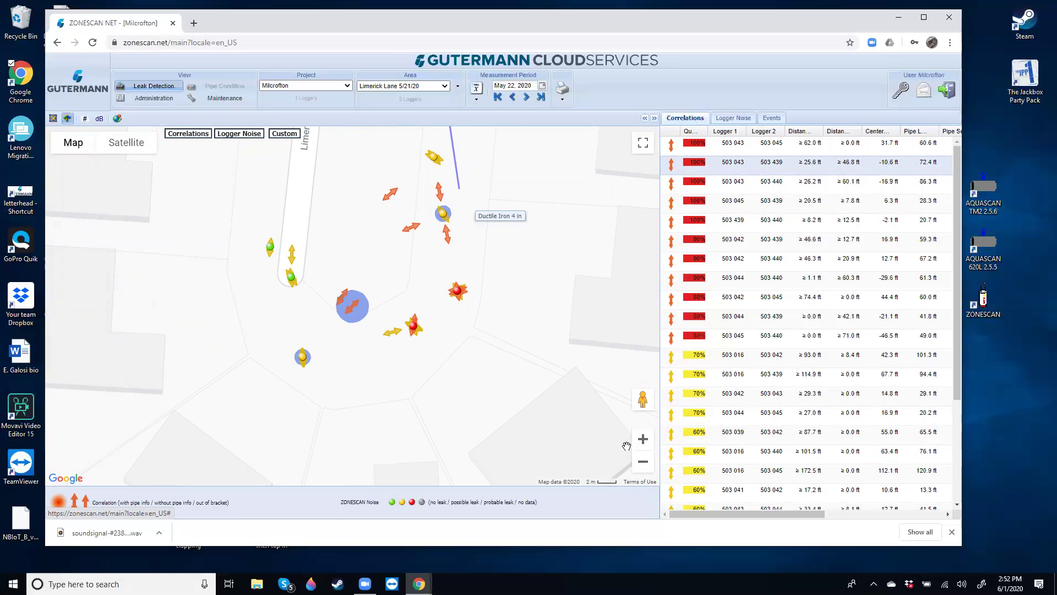
{"action": "left_click", "coordinate": [642, 462]}
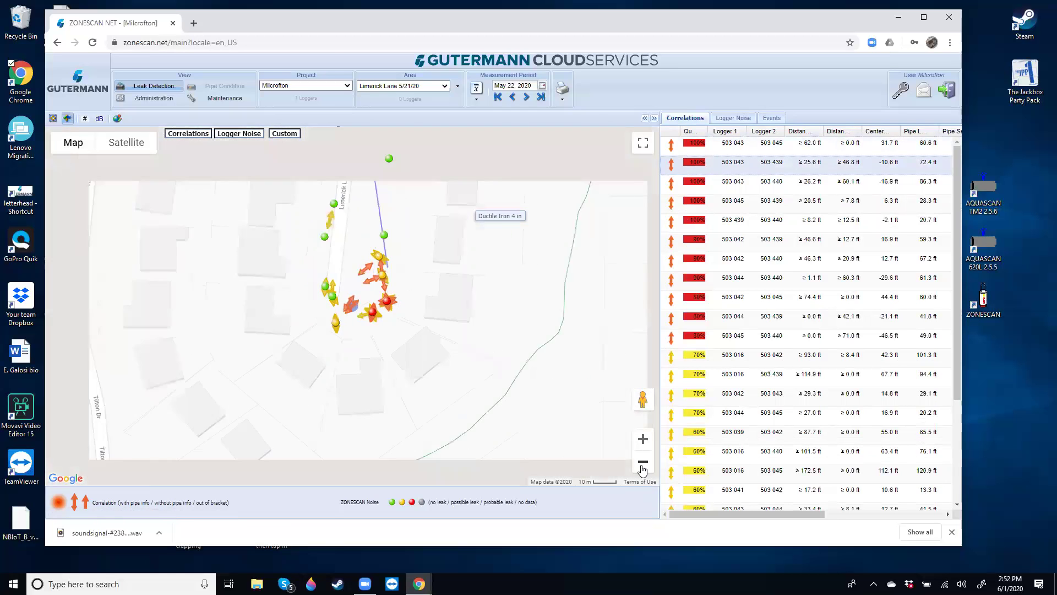
{"action": "left_click", "coordinate": [642, 462]}
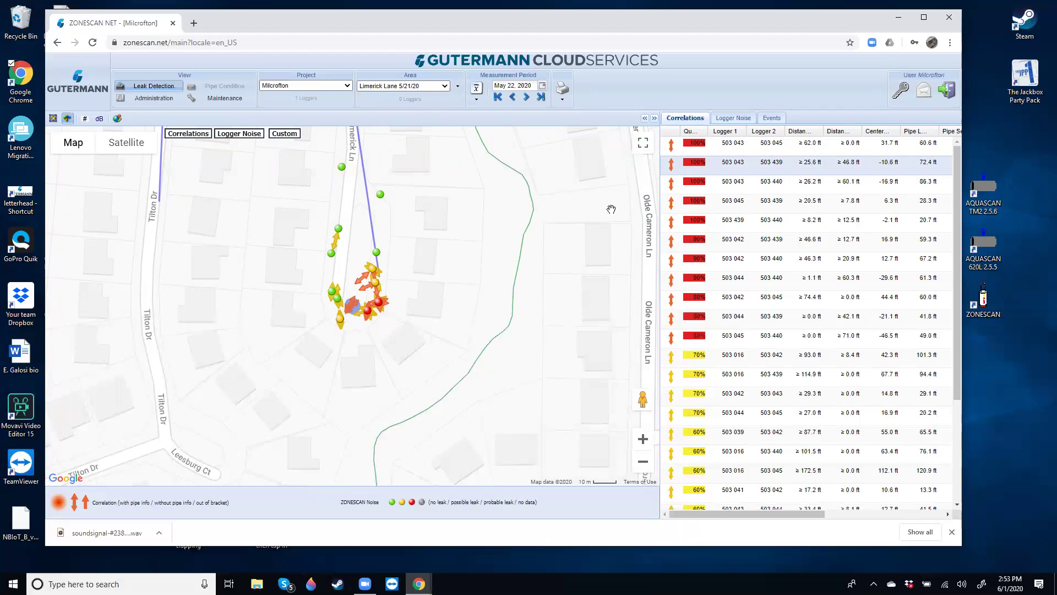
{"action": "left_click", "coordinate": [685, 220]}
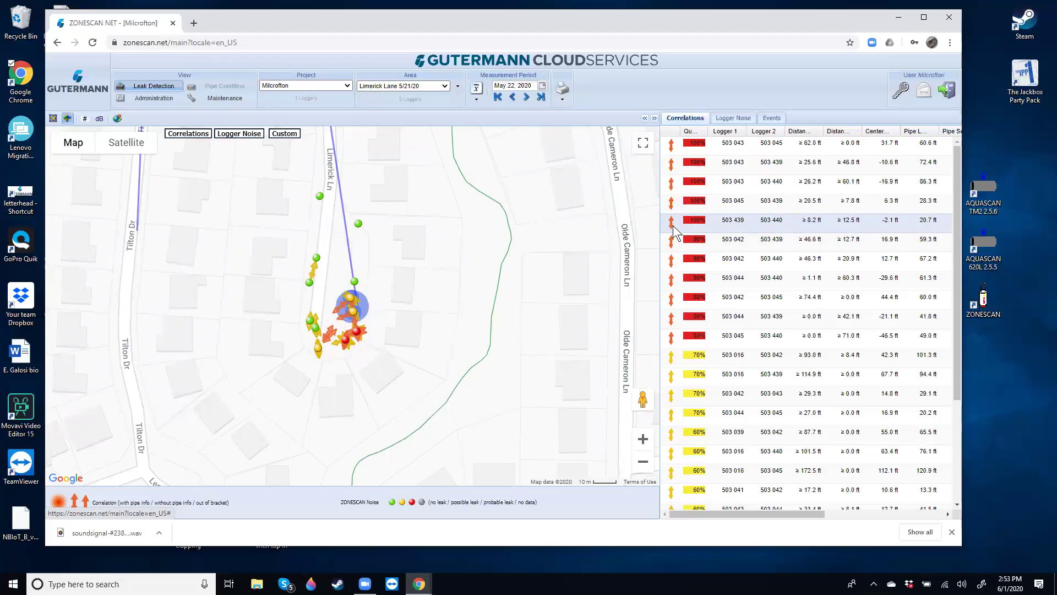
Load the Market Street 5/19/20 area and locate the 504 459 - 504 462 correlation close up on Limerick Ln
{"action": "left_click", "coordinate": [444, 86]}
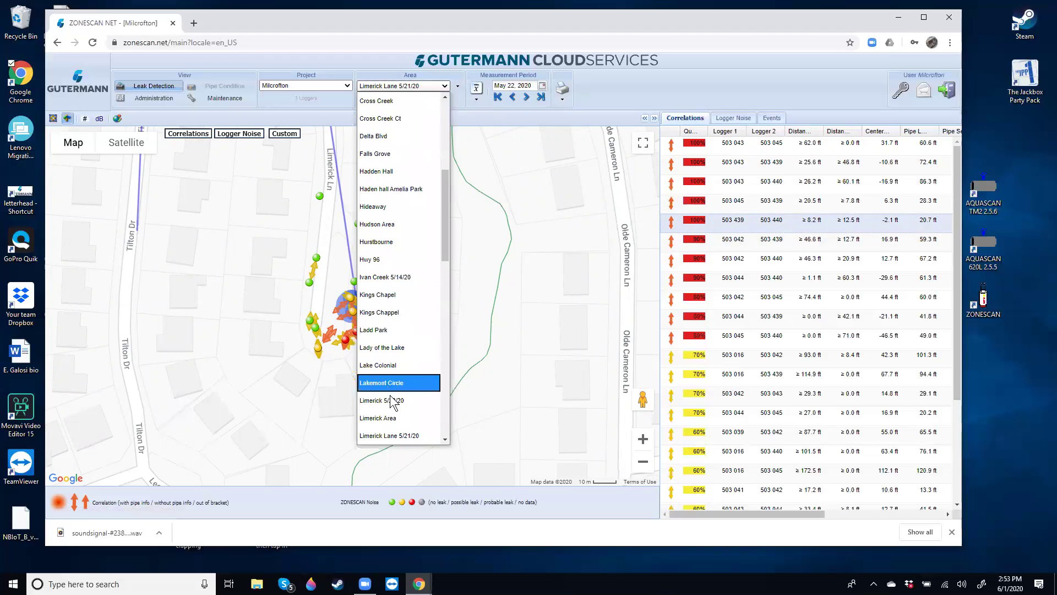
{"action": "scroll", "coordinate": [439, 438], "scroll_direction": "down", "scroll_amount": 2}
{"action": "left_click", "coordinate": [443, 438]}
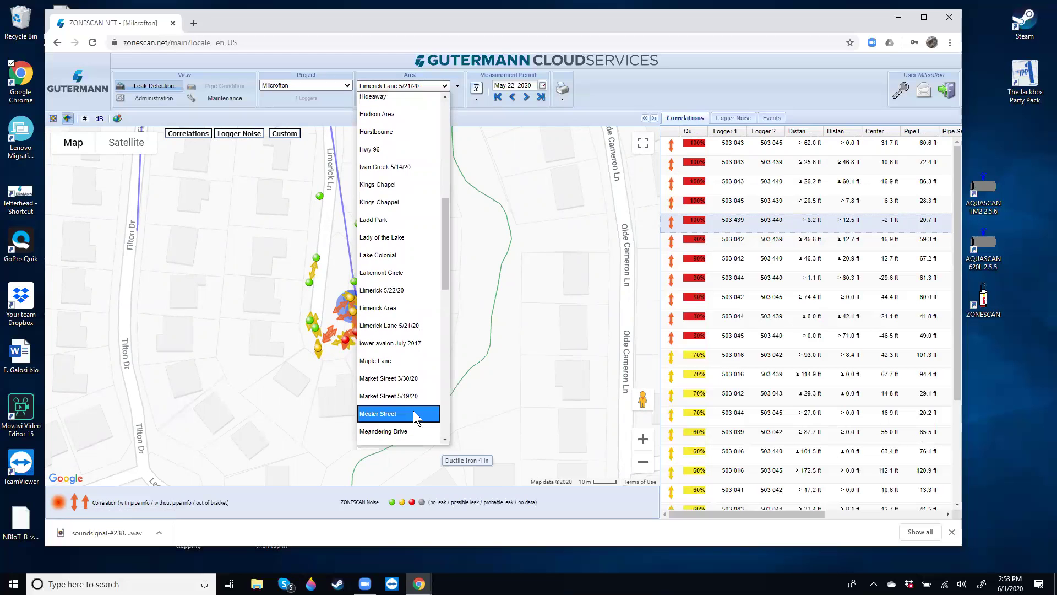
{"action": "left_click", "coordinate": [409, 395]}
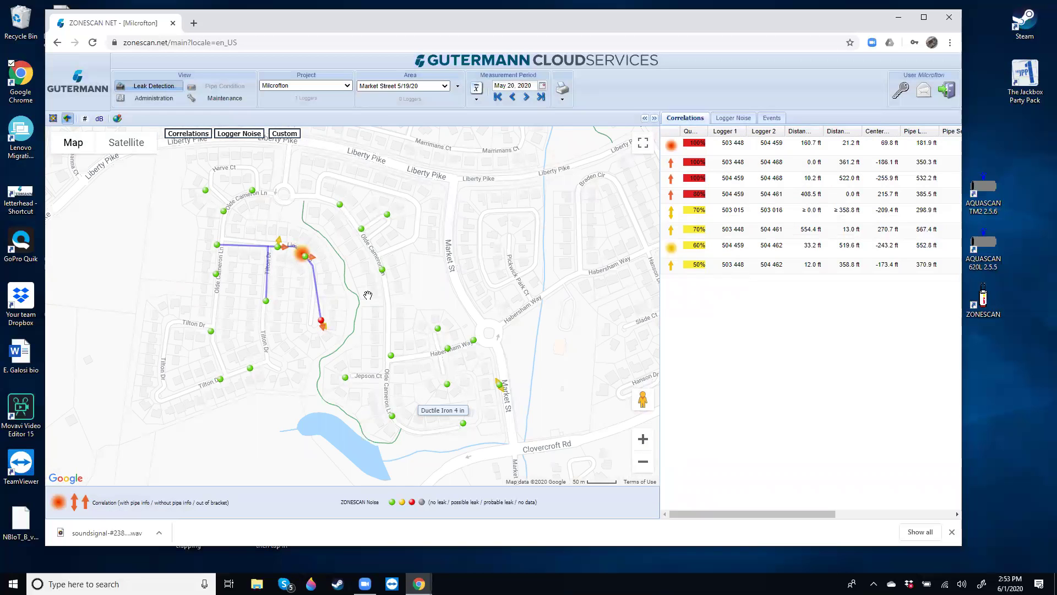
{"action": "left_click_drag", "start_coordinate": [367, 296], "coordinate": [485, 346]}
{"action": "left_click", "coordinate": [643, 439]}
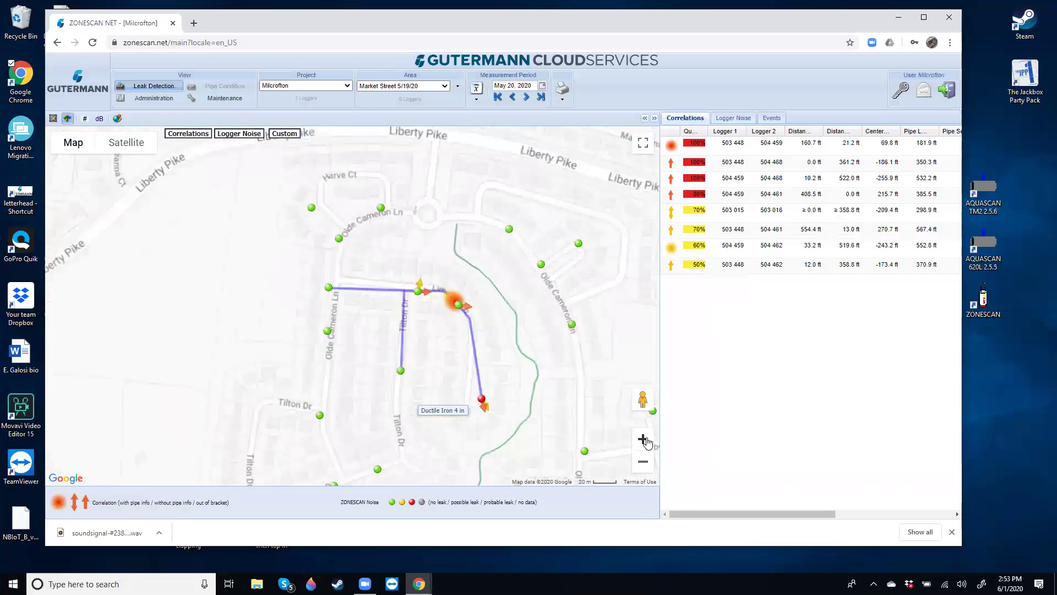
{"action": "left_click", "coordinate": [698, 245]}
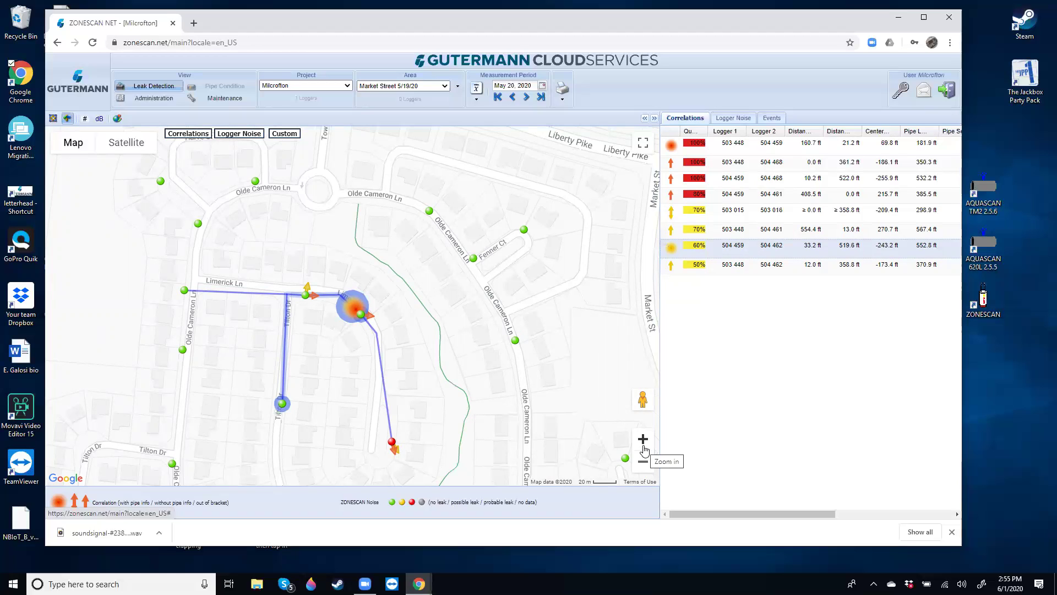
{"action": "mouse_move", "coordinate": [355, 315]}
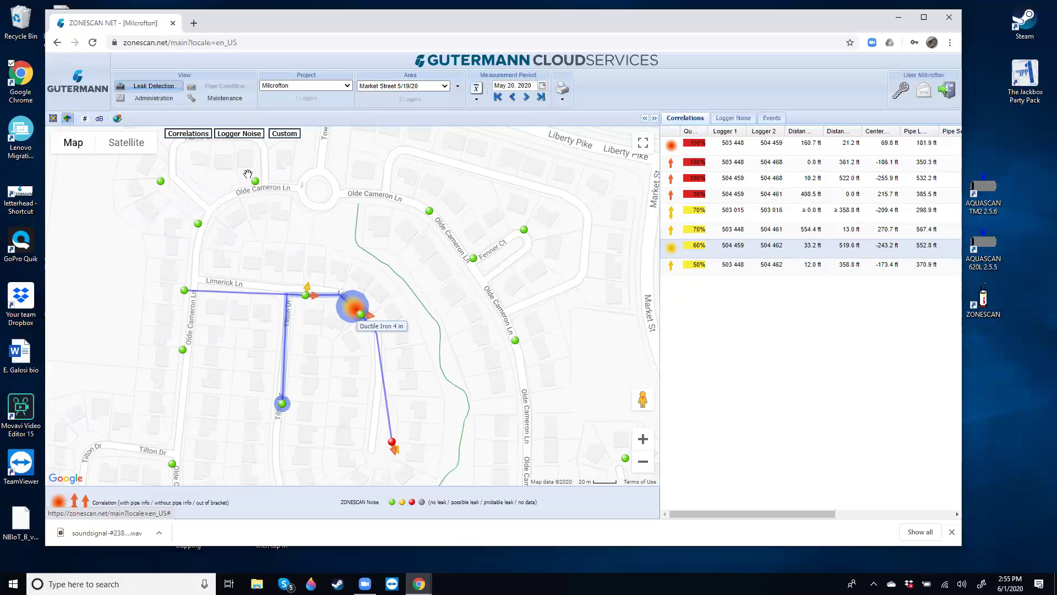
Hide all correlations on the map to view only the loggers and pipes, and show the correlations again
{"action": "left_click", "coordinate": [189, 135]}
{"action": "left_click", "coordinate": [189, 134]}
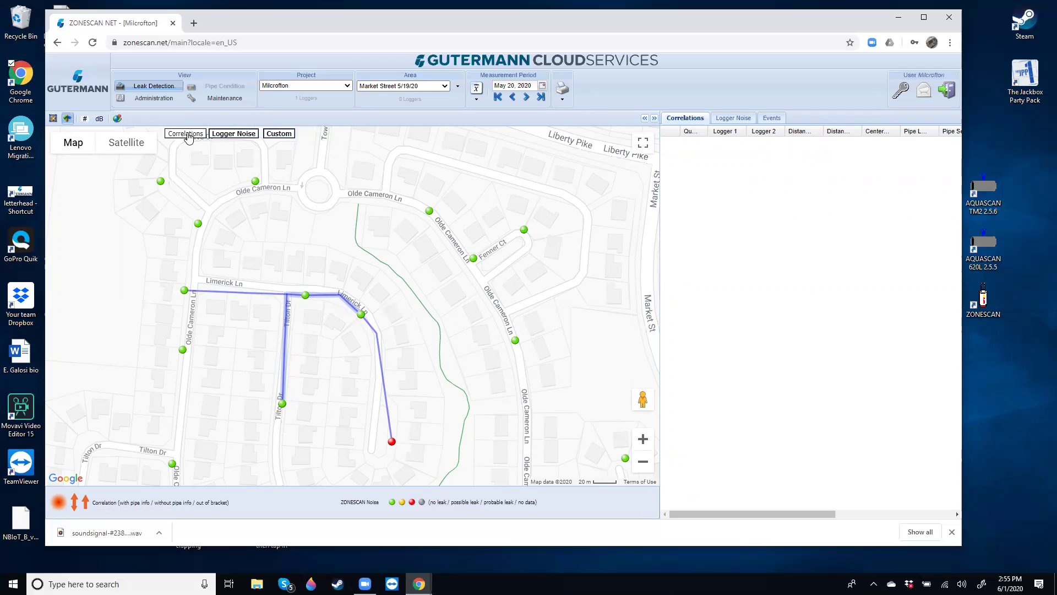
{"action": "left_click", "coordinate": [188, 135]}
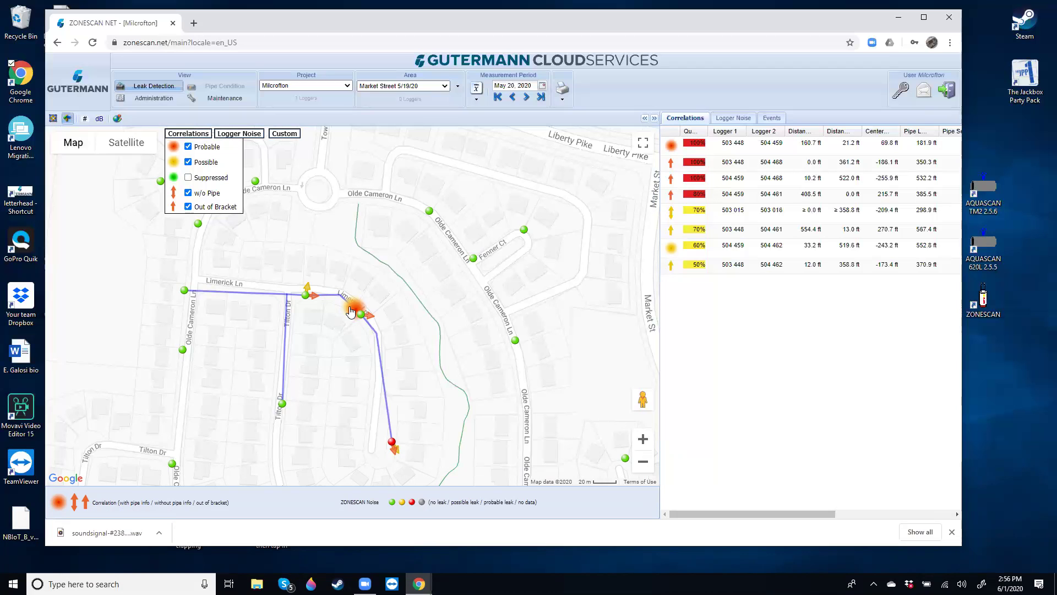
Create a leak detection report with map, correlations and logger noise, review it and close it
{"action": "left_click", "coordinate": [563, 90]}
{"action": "left_click", "coordinate": [582, 112]}
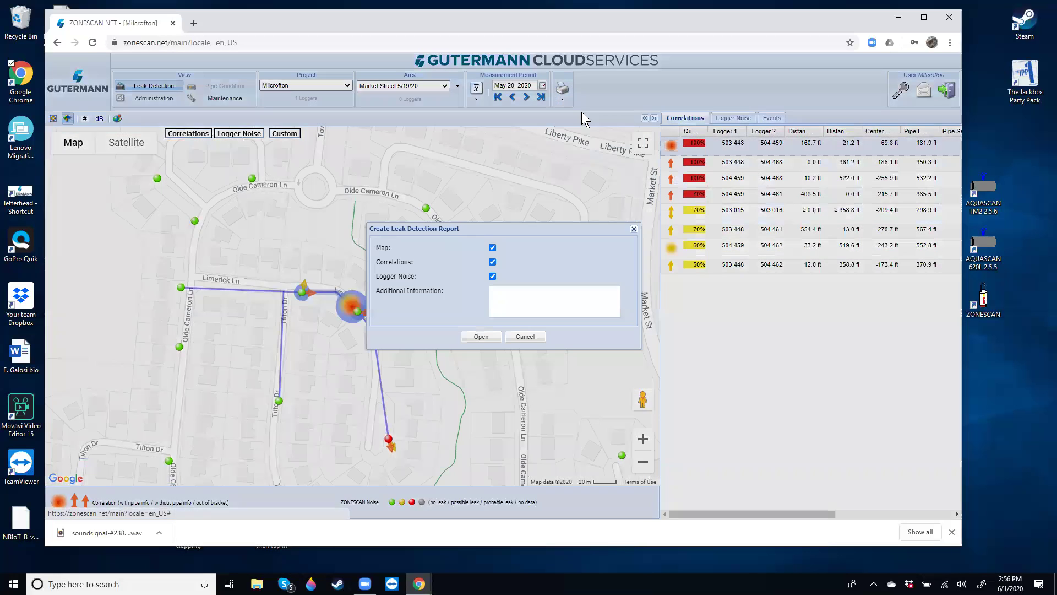
{"action": "left_click", "coordinate": [481, 337]}
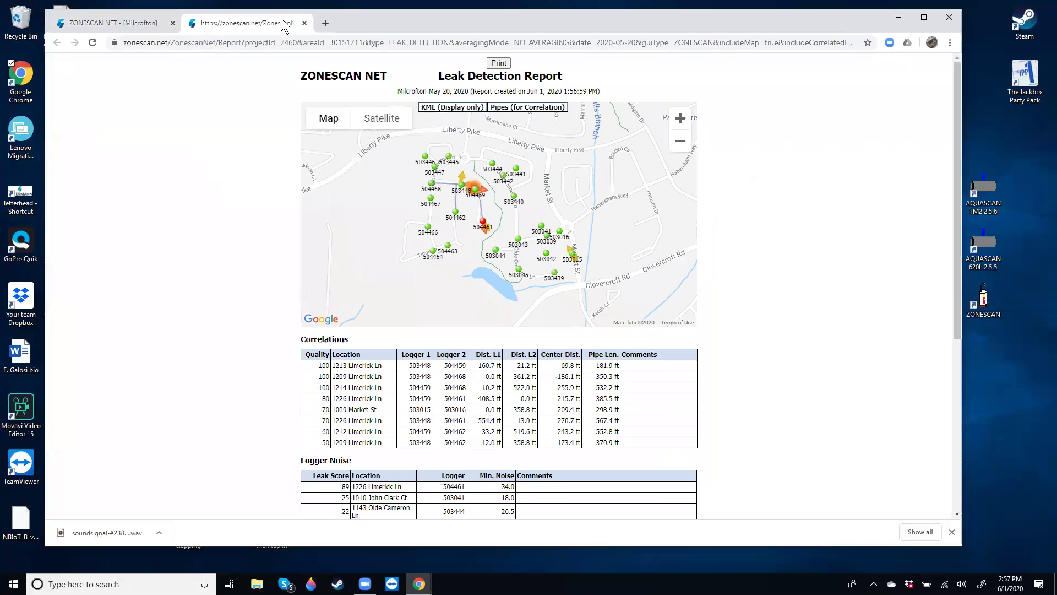
{"action": "left_click", "coordinate": [305, 22]}
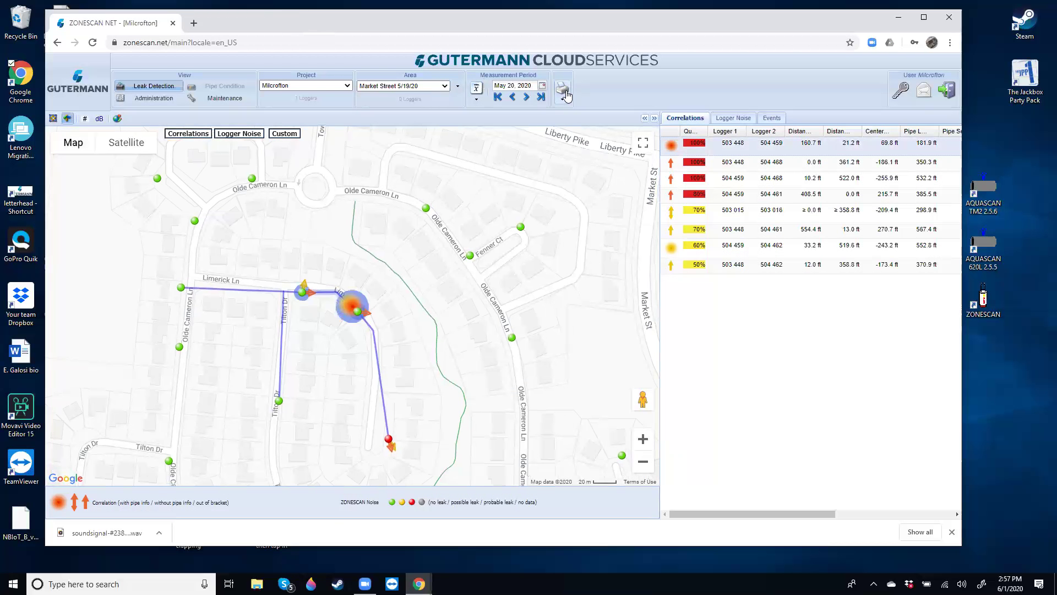
Create a correlation report for 503 448 - 504 459 with map, street view, graphs, spectra and noise level history, review it and close it
{"action": "left_click", "coordinate": [565, 94]}
{"action": "left_click", "coordinate": [586, 123]}
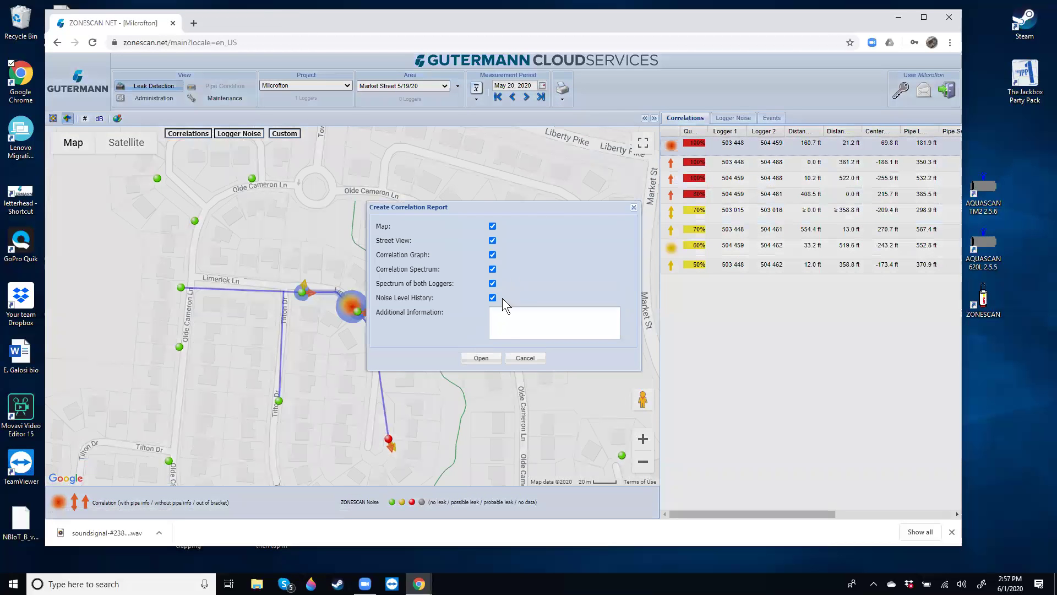
{"action": "left_click", "coordinate": [481, 358]}
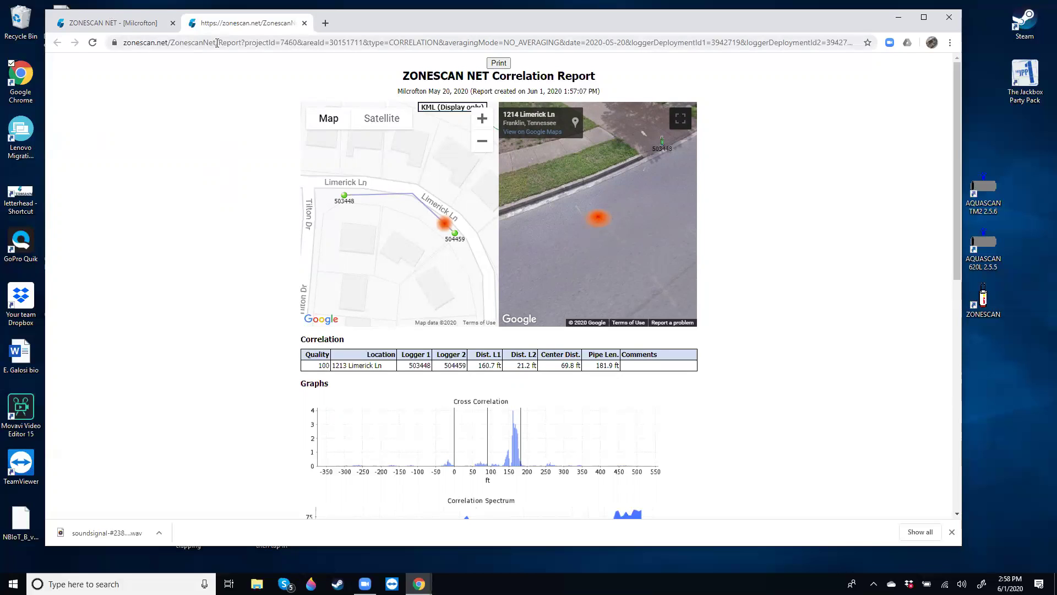
{"action": "left_click", "coordinate": [305, 24]}
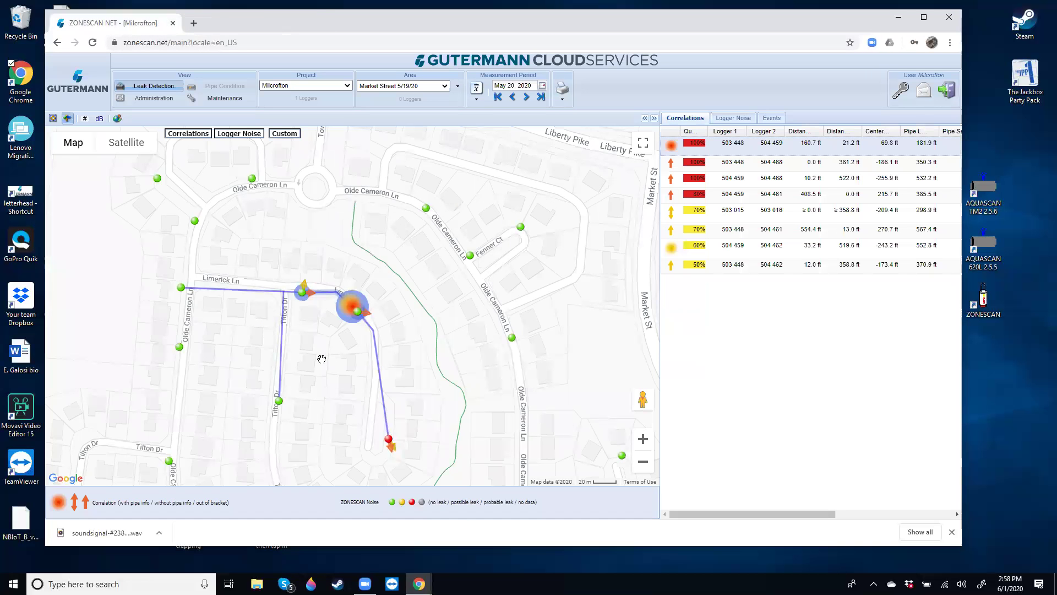
Change the pipe segment running down Limerick Ln to the red logger to 8 in diameter and Ductile Iron Cement Lined material
{"action": "left_click_drag", "start_coordinate": [374, 345], "coordinate": [429, 314]}
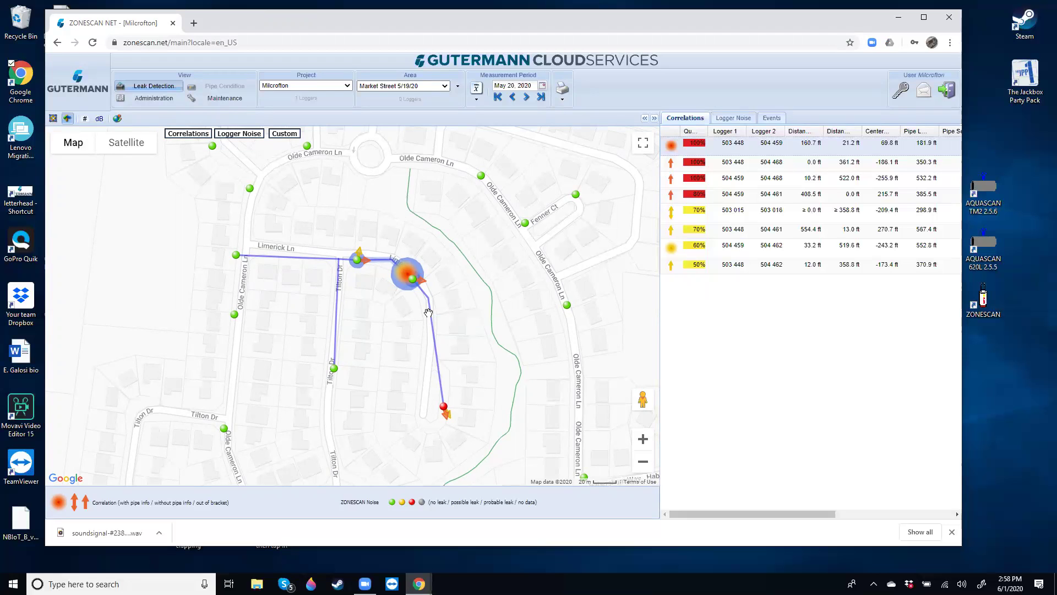
{"action": "right_click", "coordinate": [429, 314]}
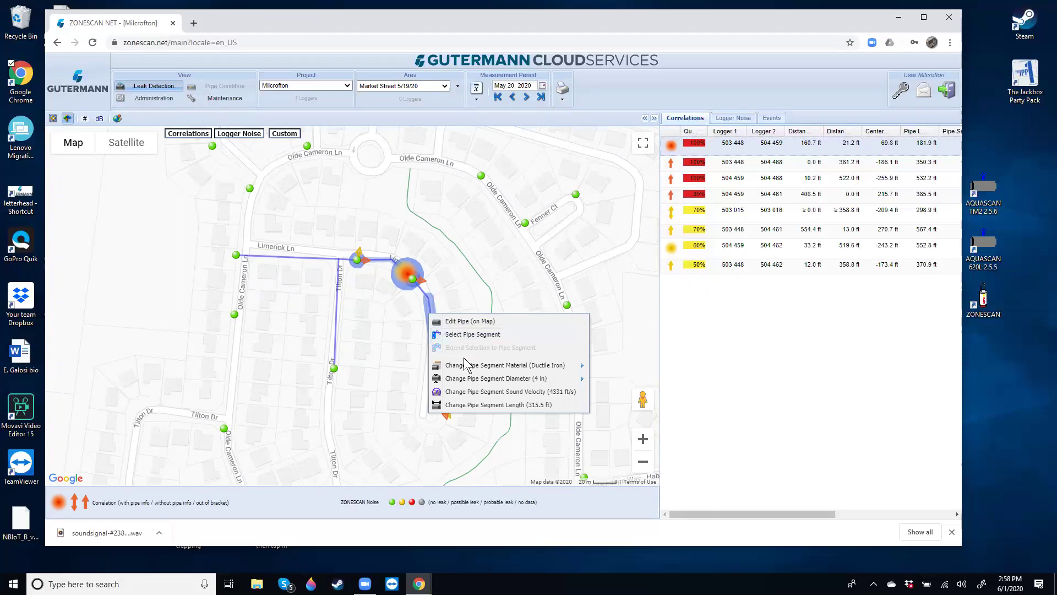
{"action": "mouse_move", "coordinate": [468, 368]}
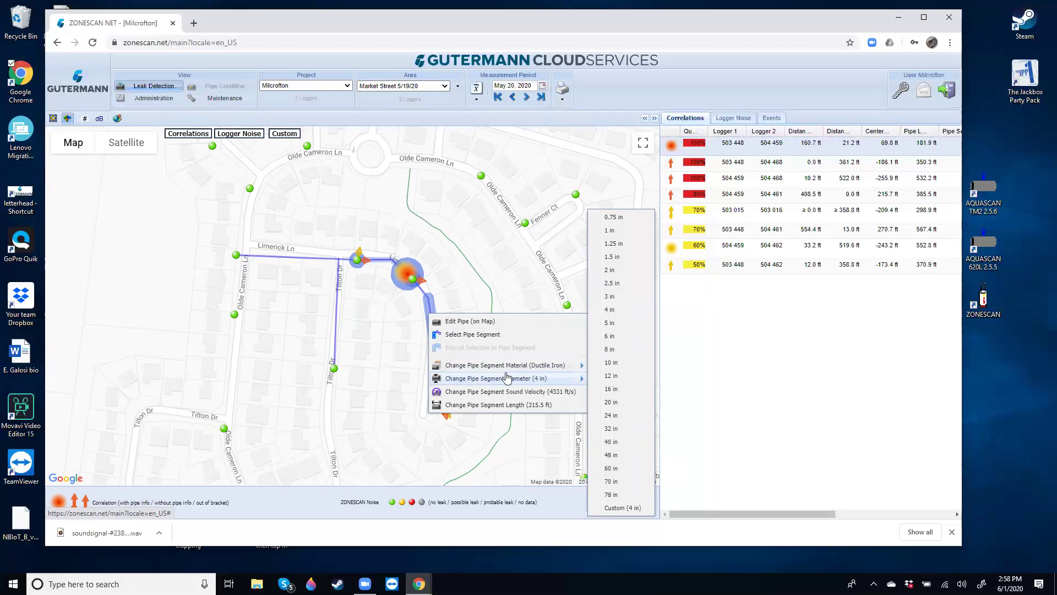
{"action": "mouse_move", "coordinate": [561, 381]}
{"action": "left_click", "coordinate": [610, 349]}
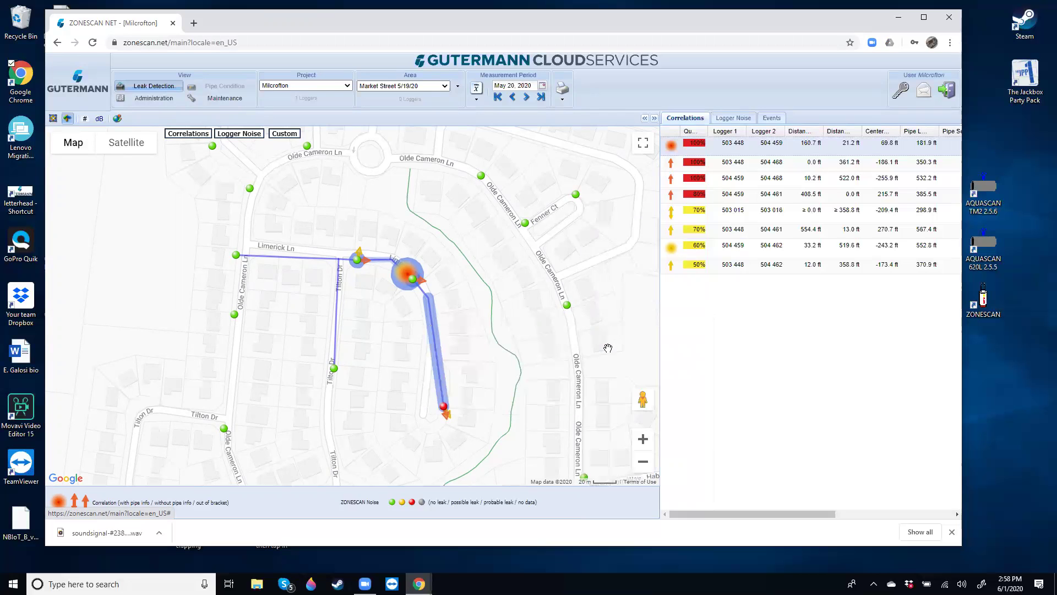
{"action": "right_click", "coordinate": [436, 348]}
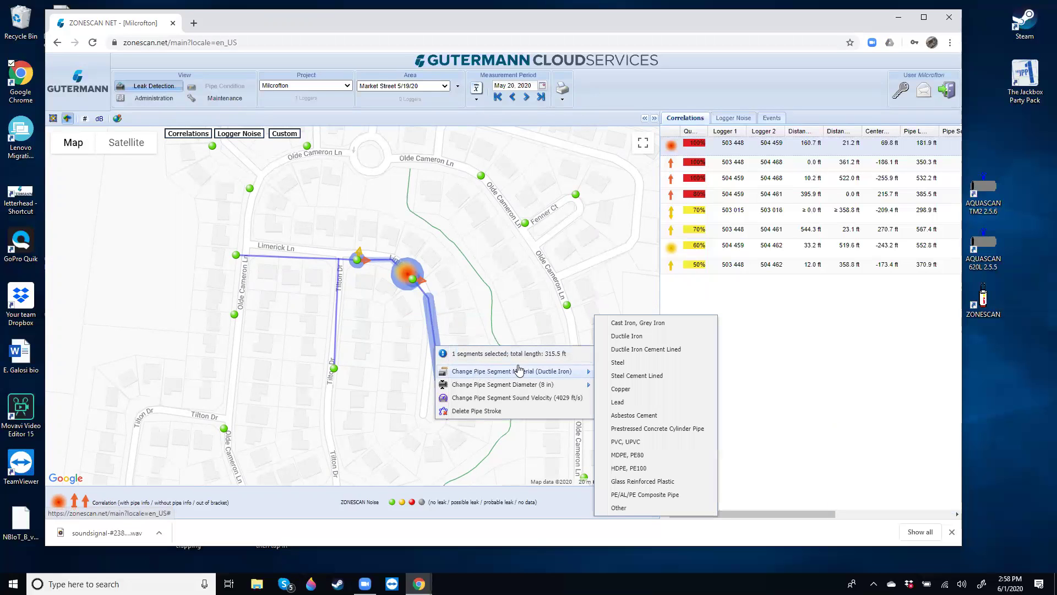
{"action": "mouse_move", "coordinate": [585, 372]}
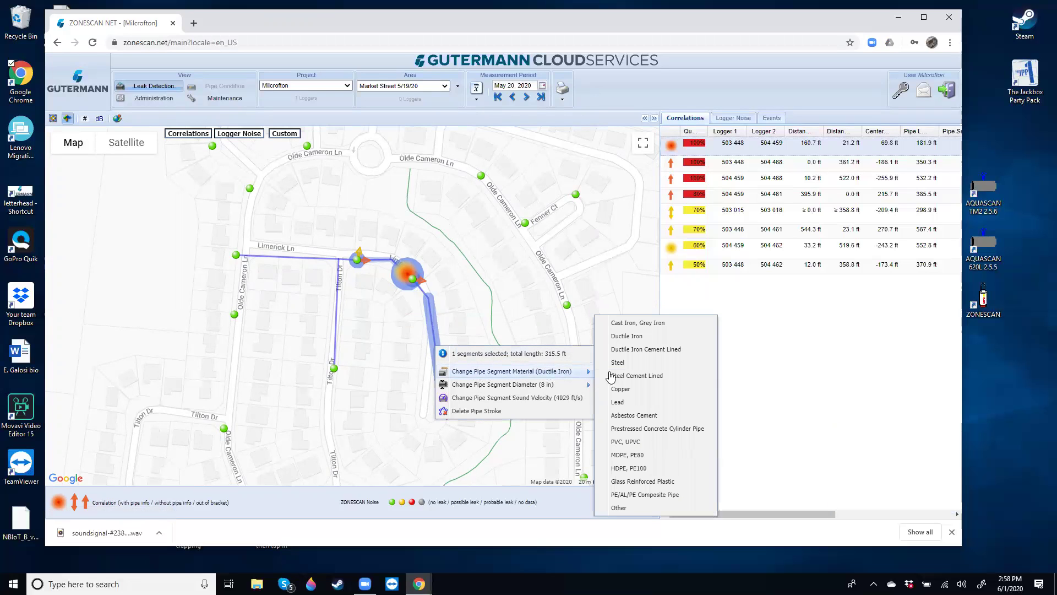
{"action": "left_click", "coordinate": [632, 350]}
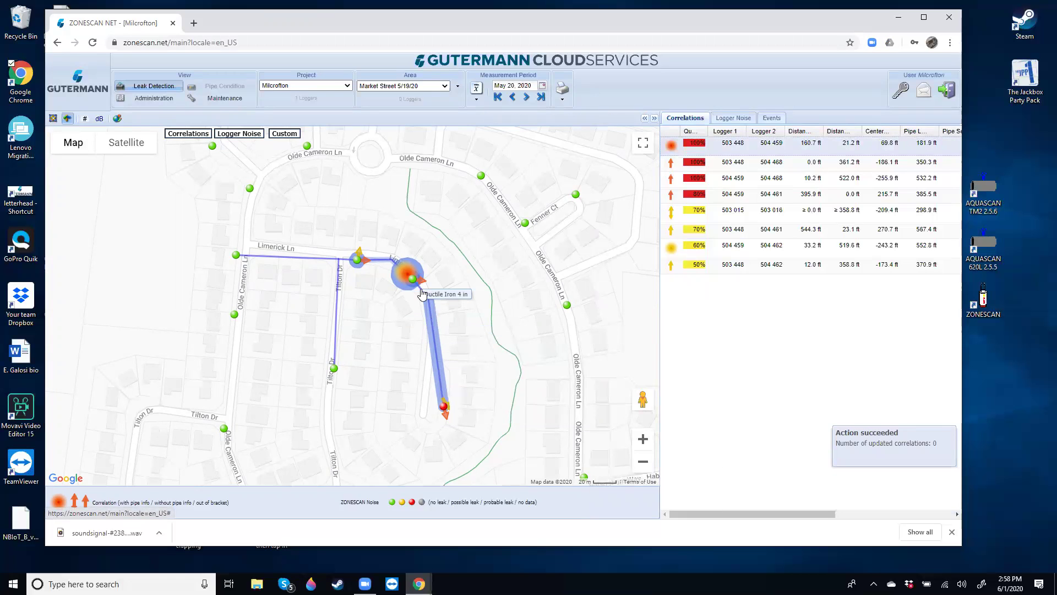
{"action": "right_click", "coordinate": [422, 291]}
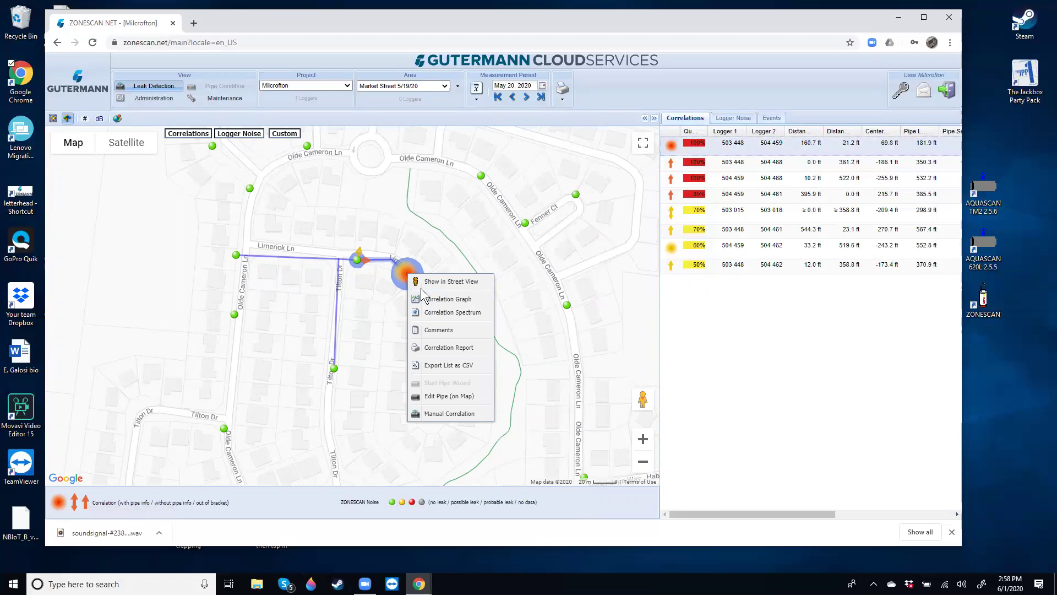
{"action": "left_click", "coordinate": [388, 331]}
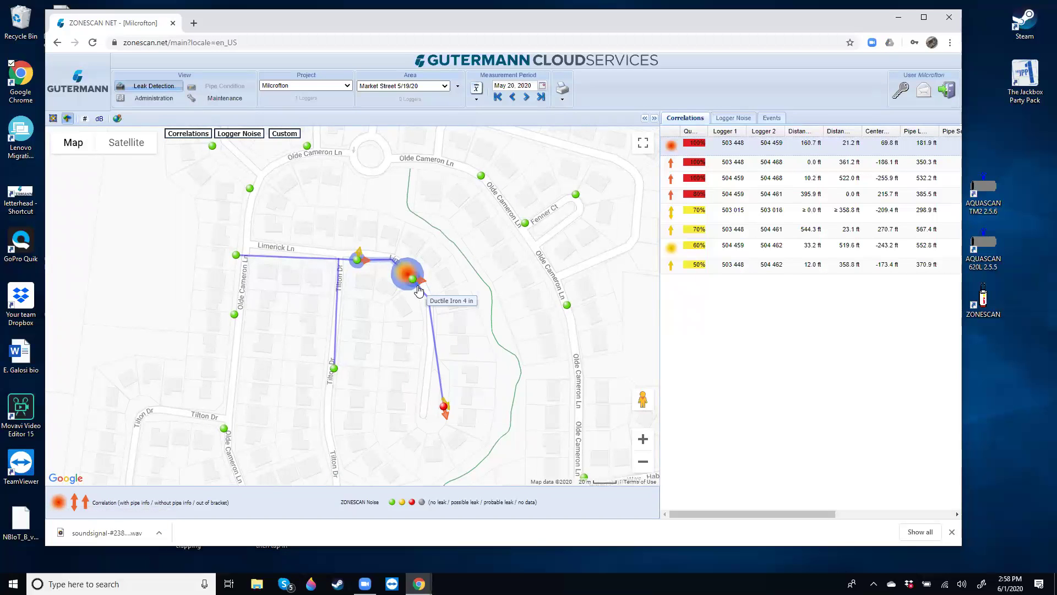
{"action": "right_click", "coordinate": [415, 281]}
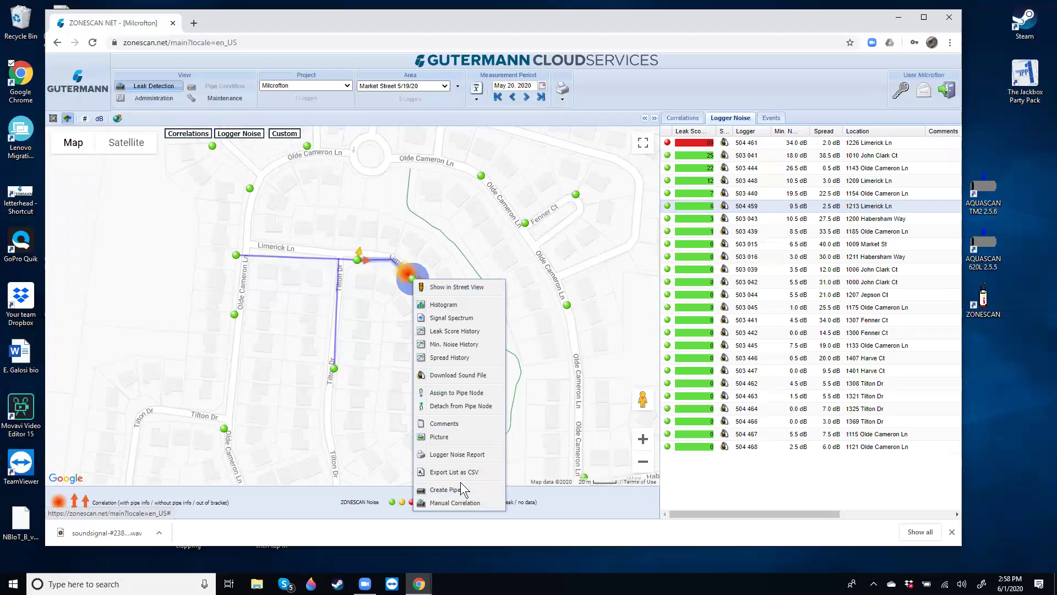
{"action": "left_click", "coordinate": [360, 216]}
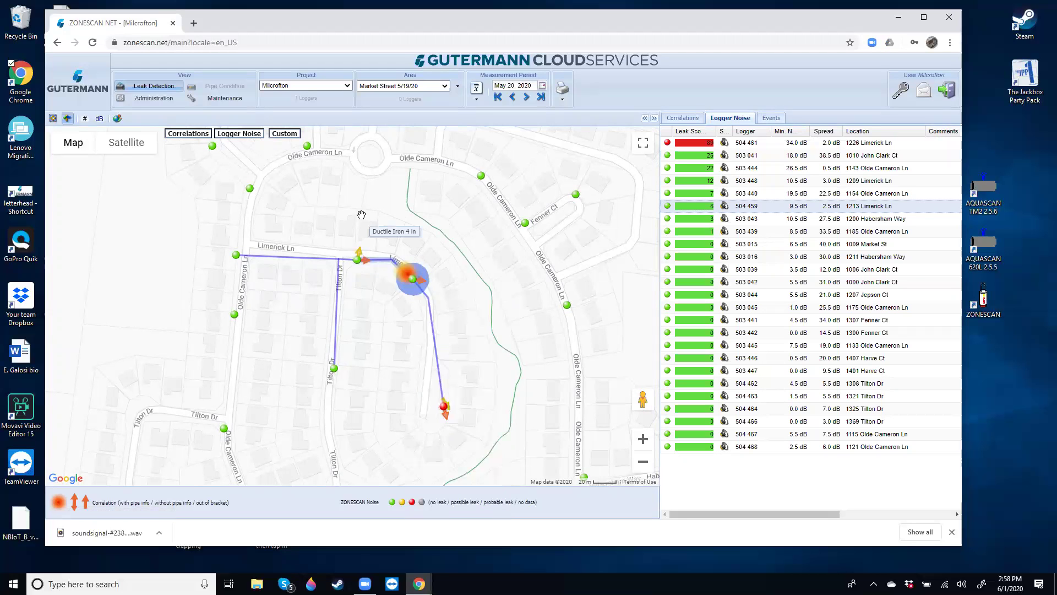
Change the Limerick Ln pipe segment between Olde Cameron Ln and Tilton Dr to 8 in diameter and Ductile Iron Cement Lined material
{"action": "right_click", "coordinate": [297, 258]}
{"action": "mouse_move", "coordinate": [336, 327]}
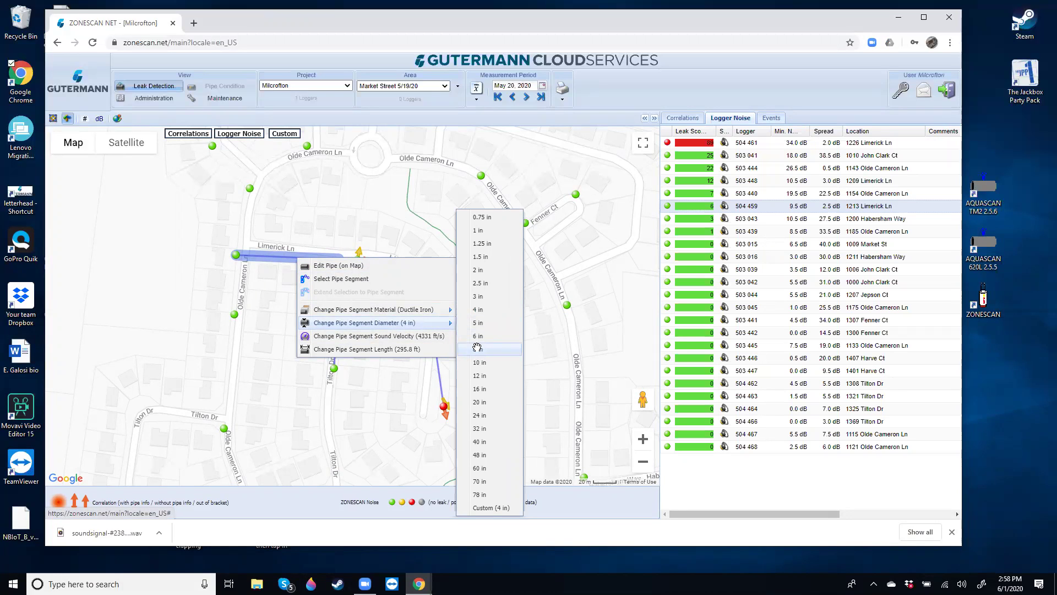
{"action": "left_click", "coordinate": [478, 350]}
{"action": "right_click", "coordinate": [277, 263]}
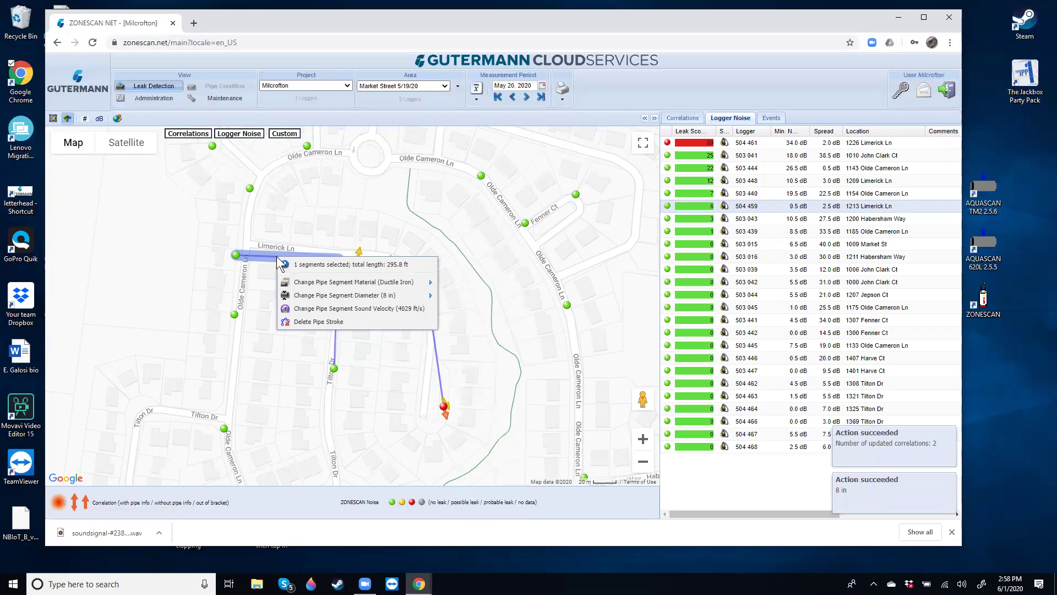
{"action": "mouse_move", "coordinate": [287, 282]}
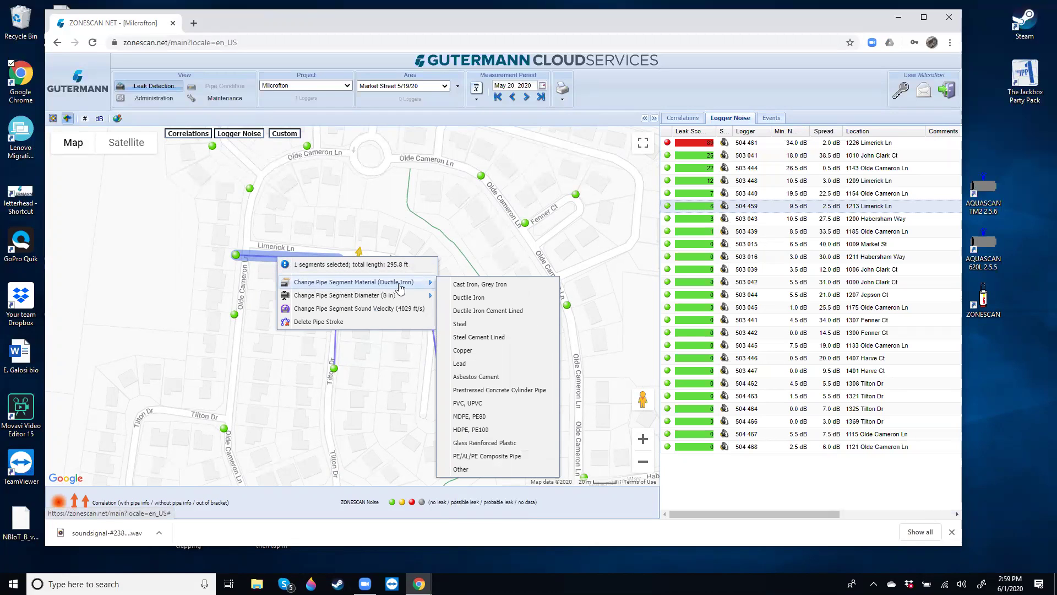
{"action": "left_click", "coordinate": [458, 310]}
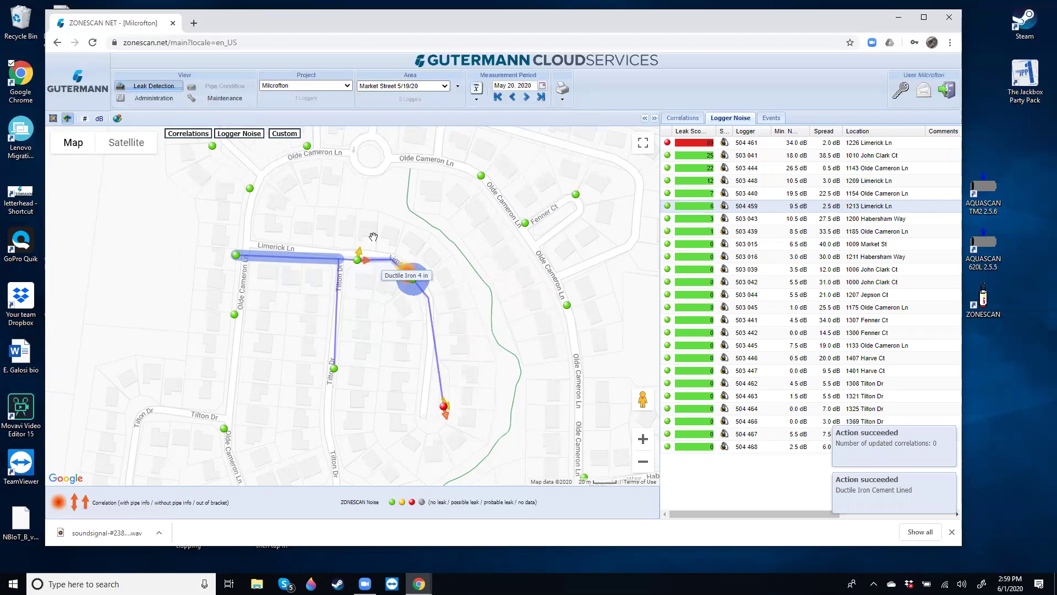
Change the Limerick Ln pipe segment between Tilton Dr and the bend before the hotspot to 8 in and Ductile Iron Cement Lined
{"action": "right_click", "coordinate": [378, 262]}
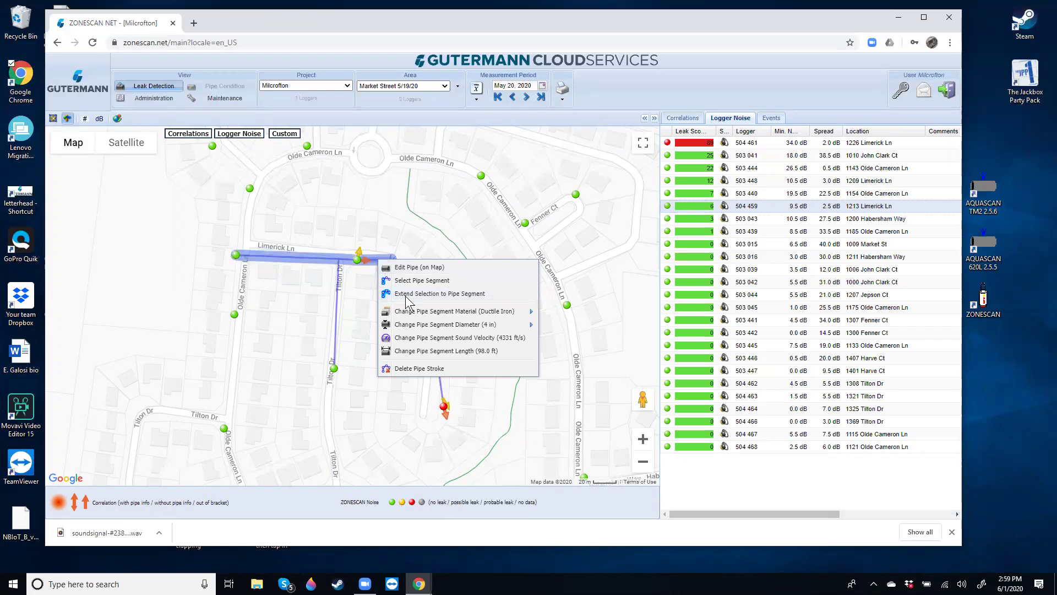
{"action": "mouse_move", "coordinate": [529, 331]}
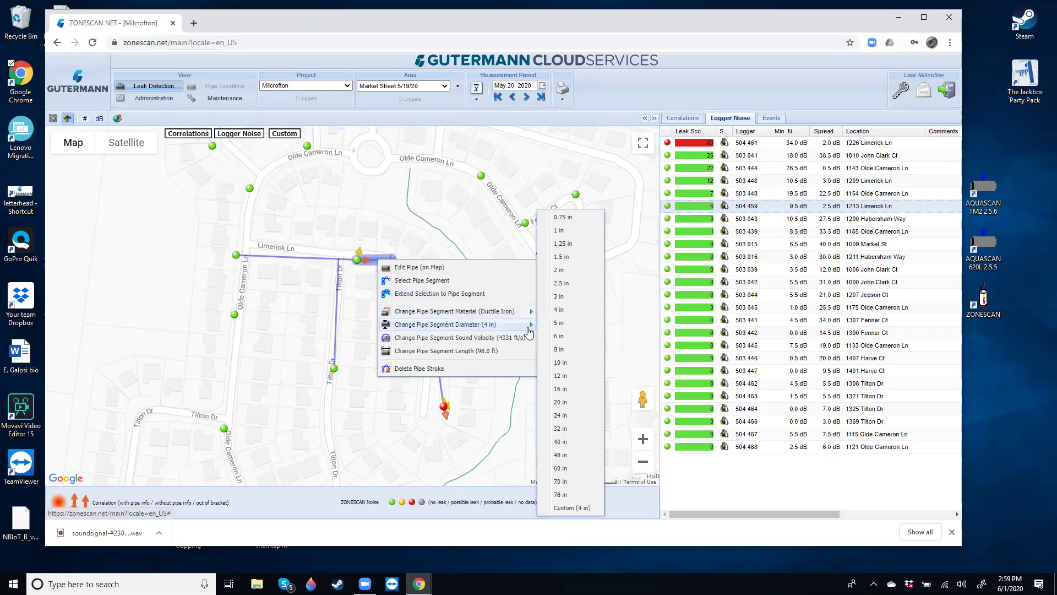
{"action": "left_click", "coordinate": [558, 349]}
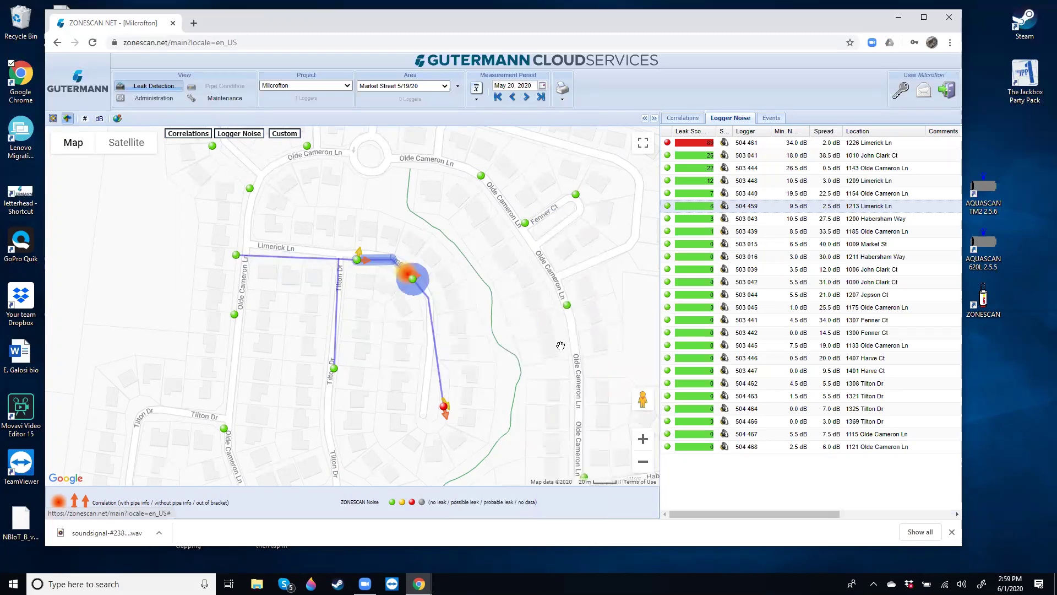
{"action": "right_click", "coordinate": [378, 266]}
{"action": "mouse_move", "coordinate": [427, 291]}
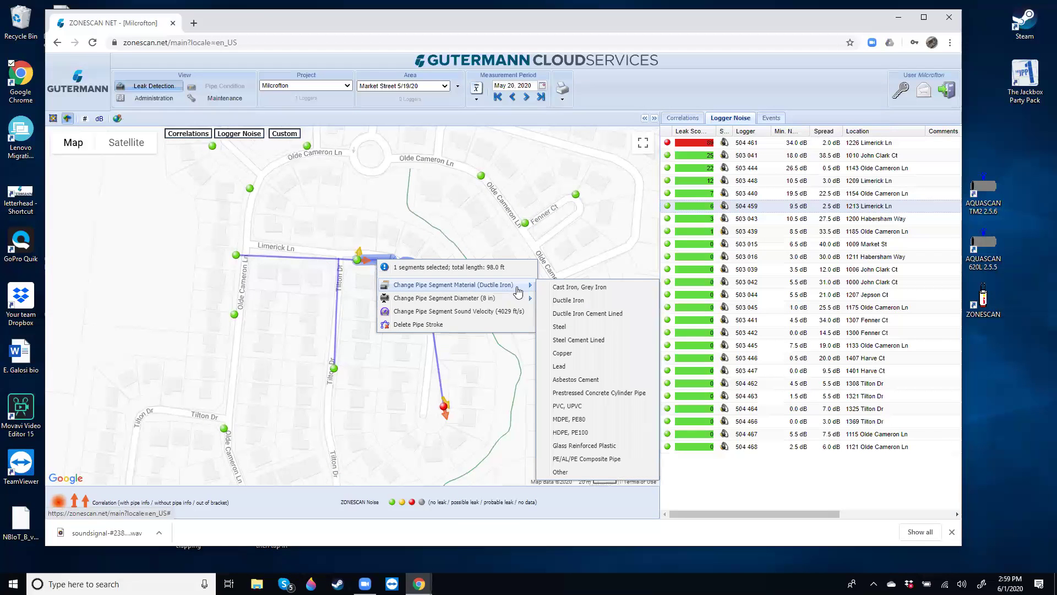
{"action": "left_click", "coordinate": [584, 314]}
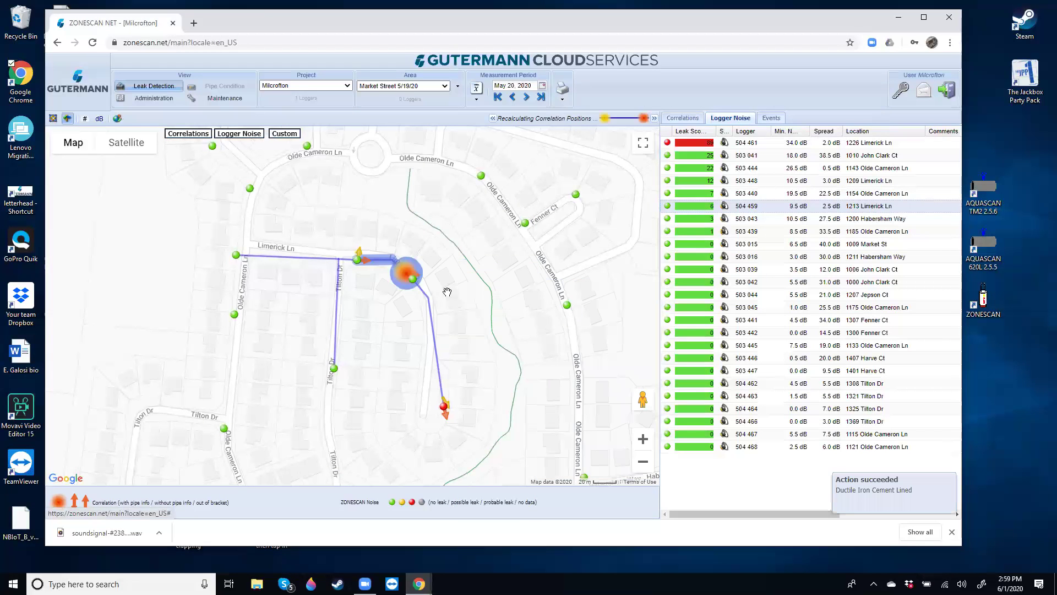
Change the short Limerick Ln pipe segment just past the hotspot's green logger to Ductile Iron Cement Lined material and 8 in diameter
{"action": "right_click", "coordinate": [419, 289]}
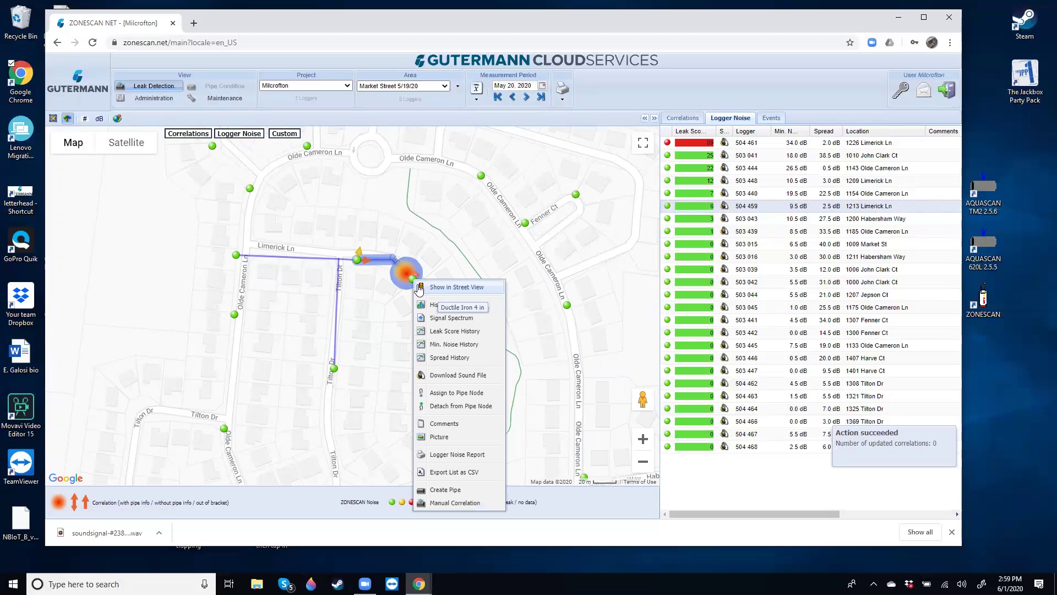
{"action": "right_click", "coordinate": [391, 303]}
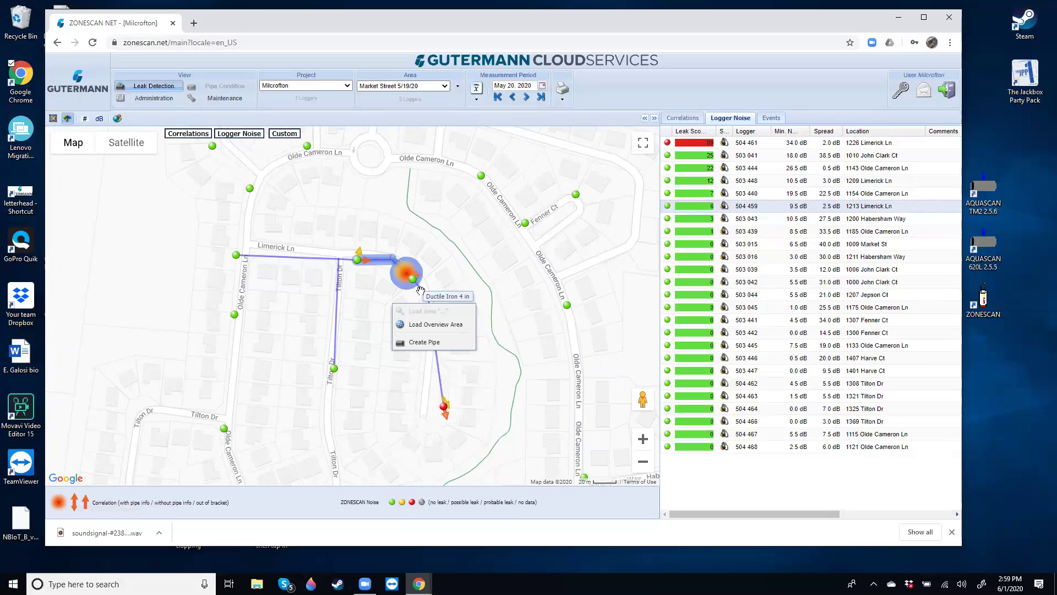
{"action": "right_click", "coordinate": [421, 290]}
{"action": "mouse_move", "coordinate": [447, 341]}
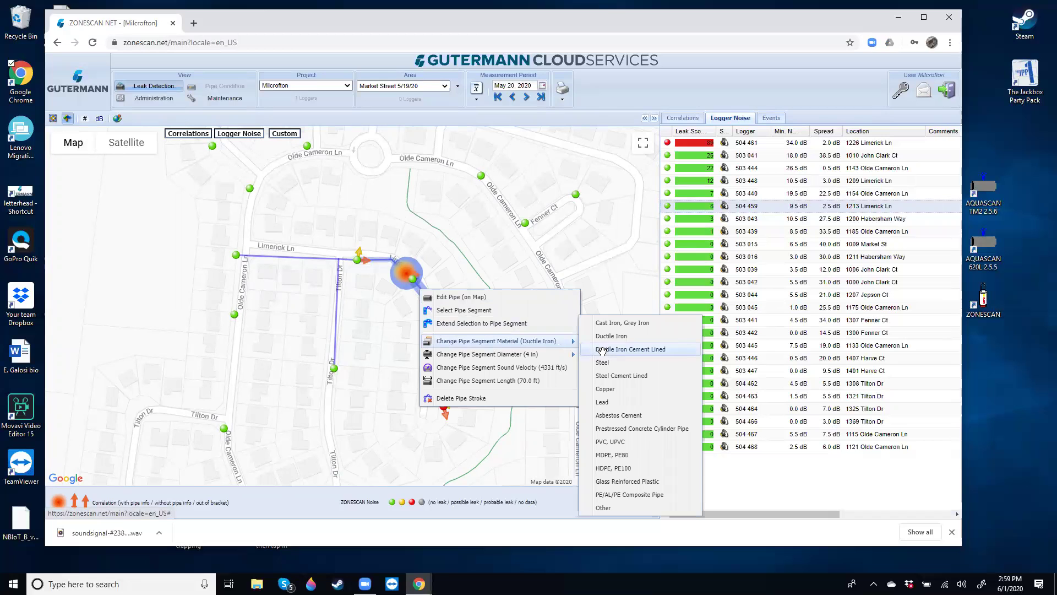
{"action": "left_click", "coordinate": [605, 351]}
{"action": "right_click", "coordinate": [417, 295]}
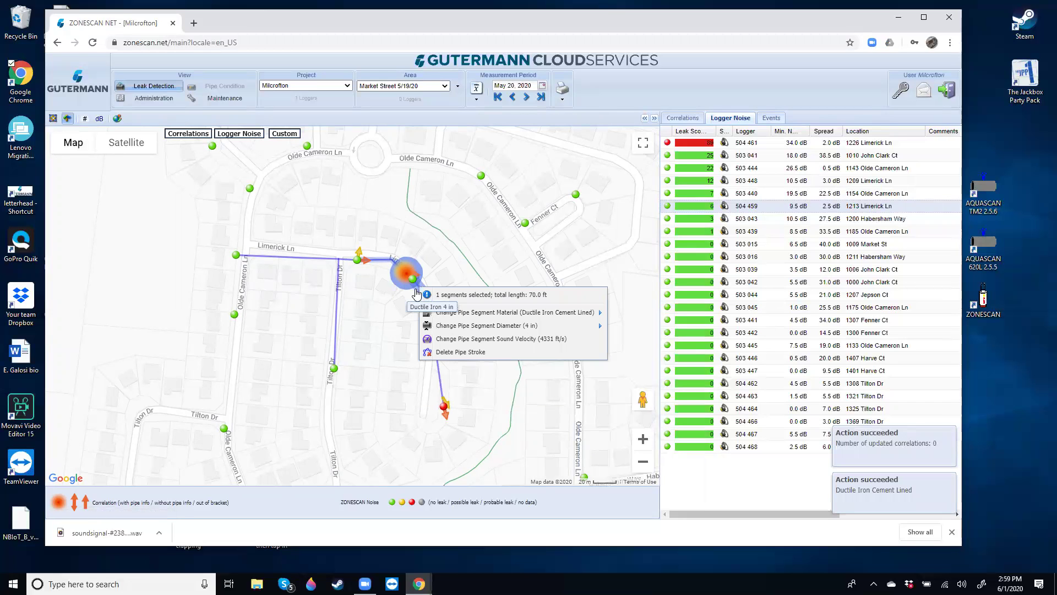
{"action": "mouse_move", "coordinate": [489, 328]}
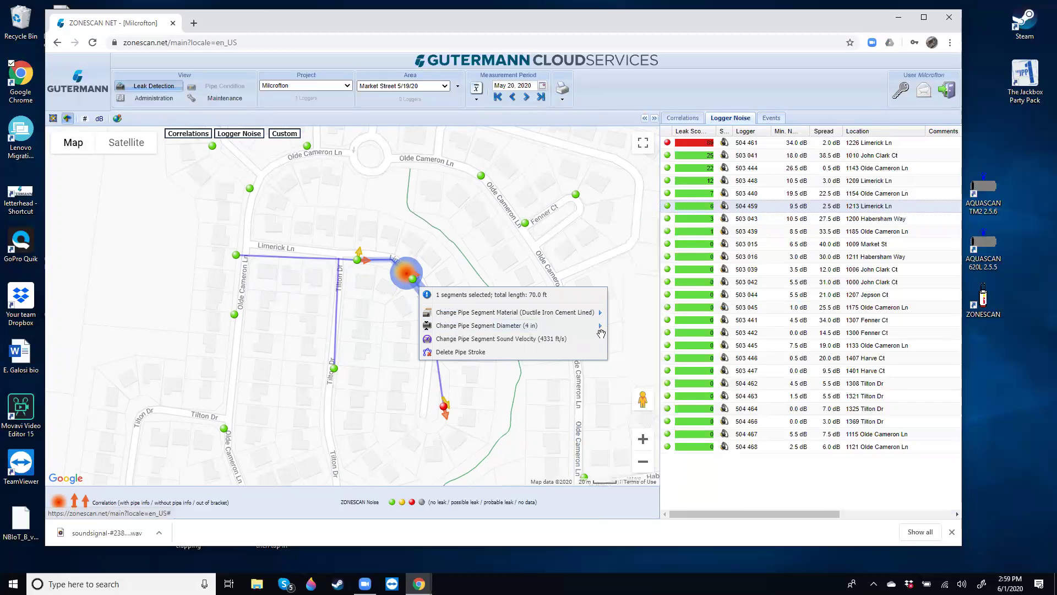
{"action": "mouse_move", "coordinate": [600, 327]}
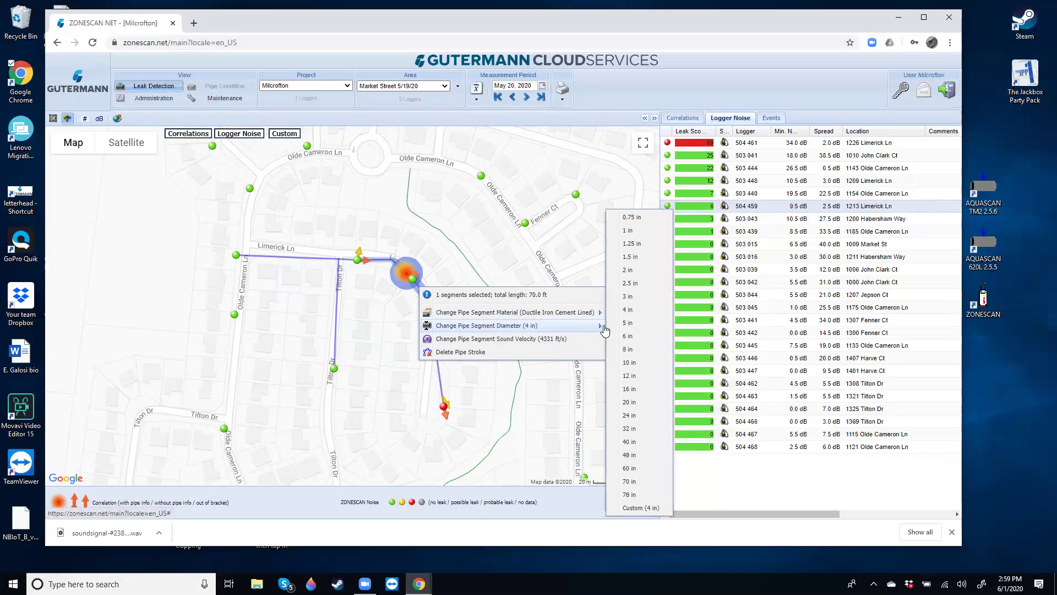
{"action": "left_click", "coordinate": [631, 352]}
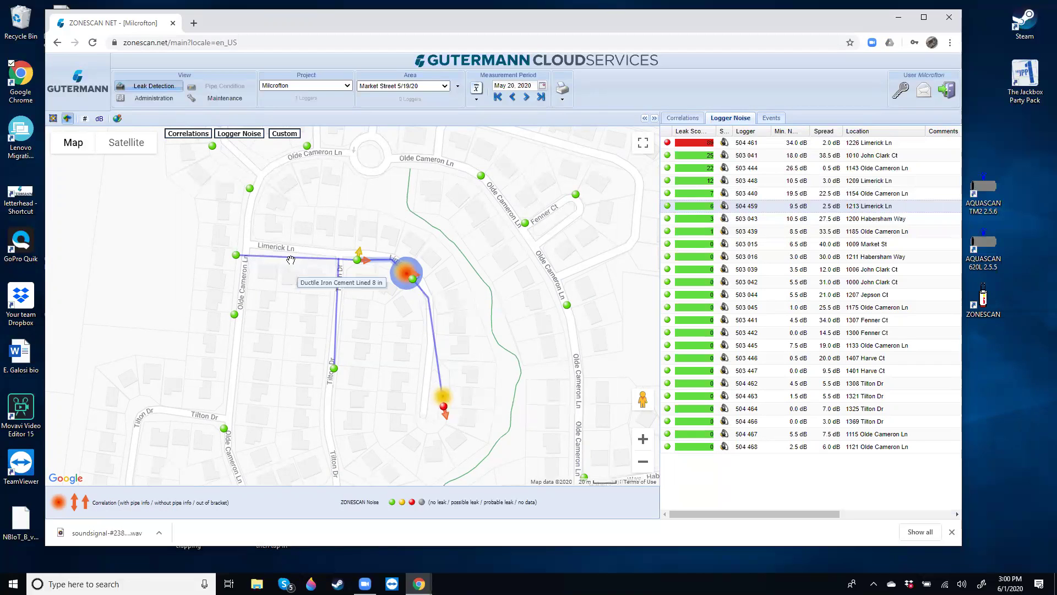
Open a correlation report for 503 448 - 504 459 with map, street view, graphs, spectra and noise level history, and close it
{"action": "mouse_move", "coordinate": [445, 397]}
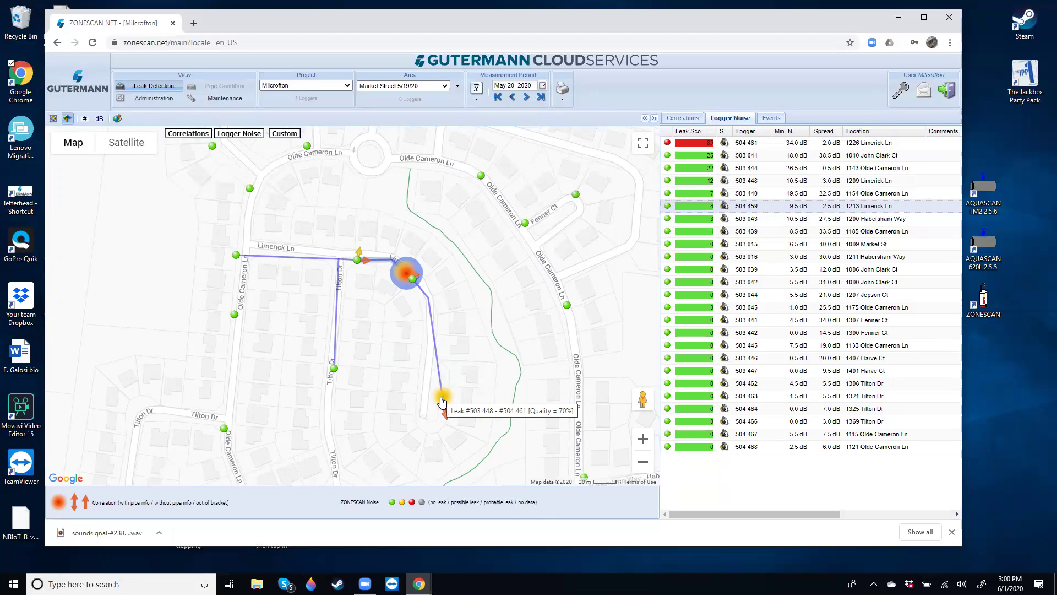
{"action": "right_click", "coordinate": [442, 400]}
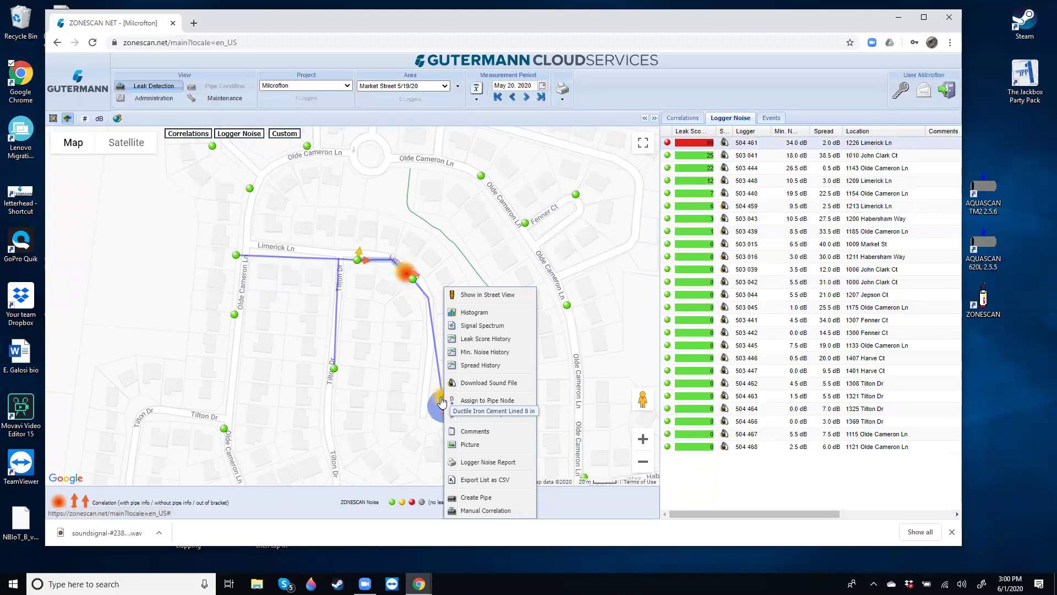
{"action": "left_click", "coordinate": [355, 323]}
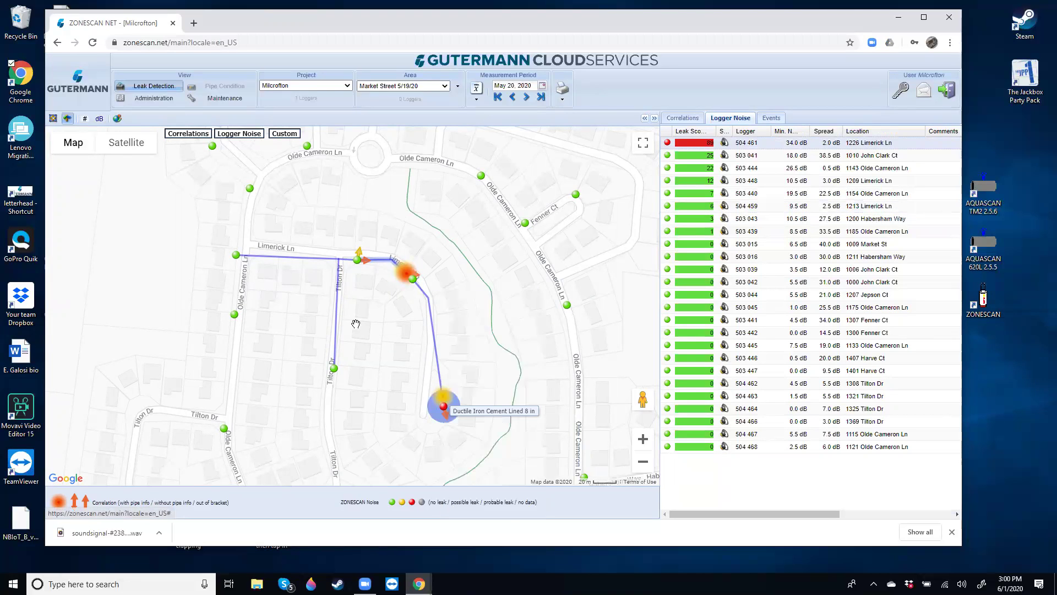
{"action": "left_click", "coordinate": [561, 93]}
{"action": "left_click", "coordinate": [579, 127]}
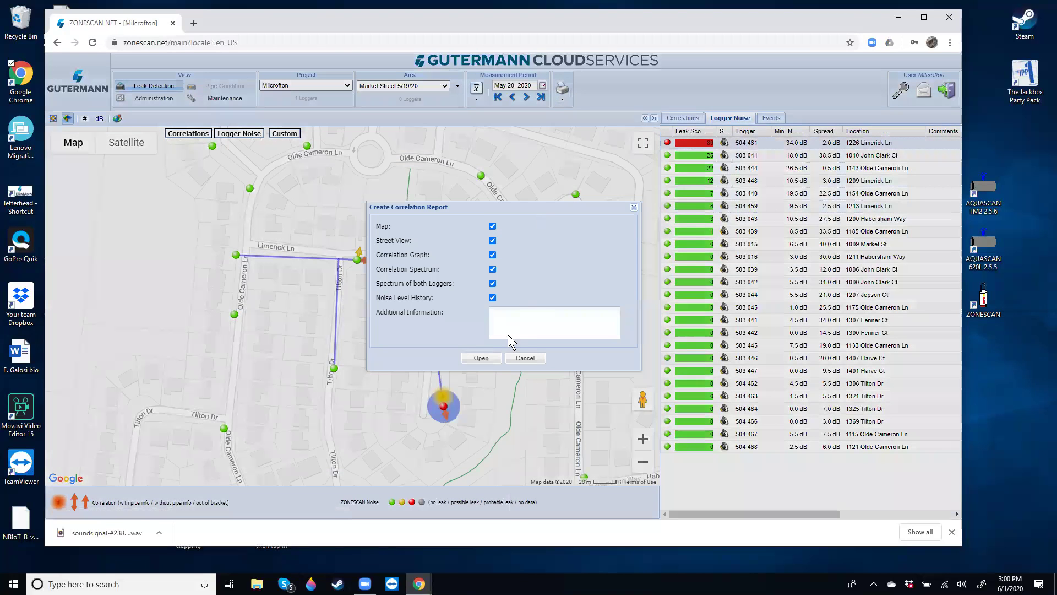
{"action": "left_click", "coordinate": [493, 357]}
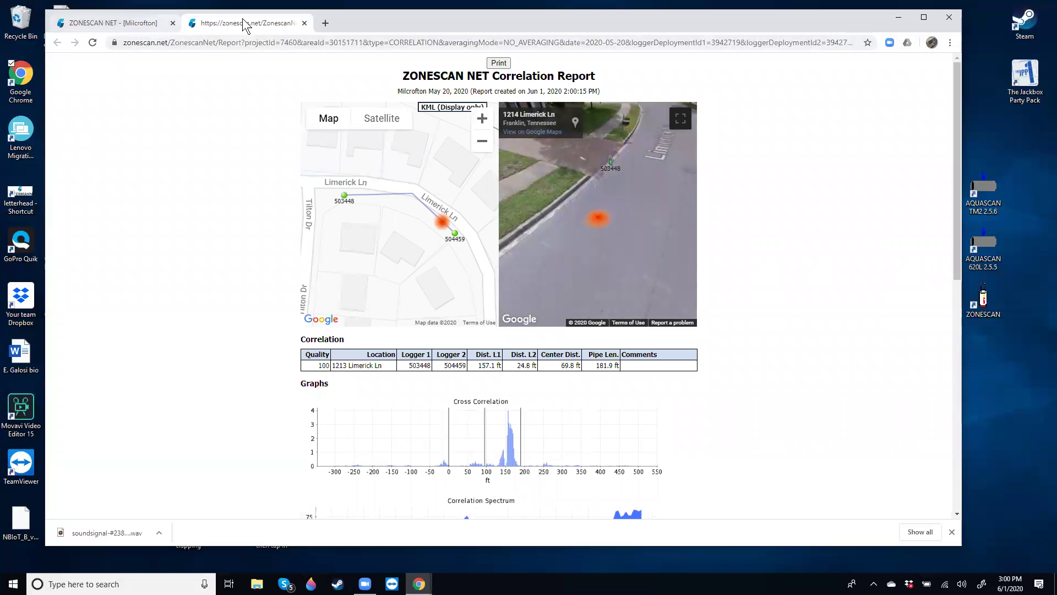
{"action": "key", "text": "ctrl+w"}
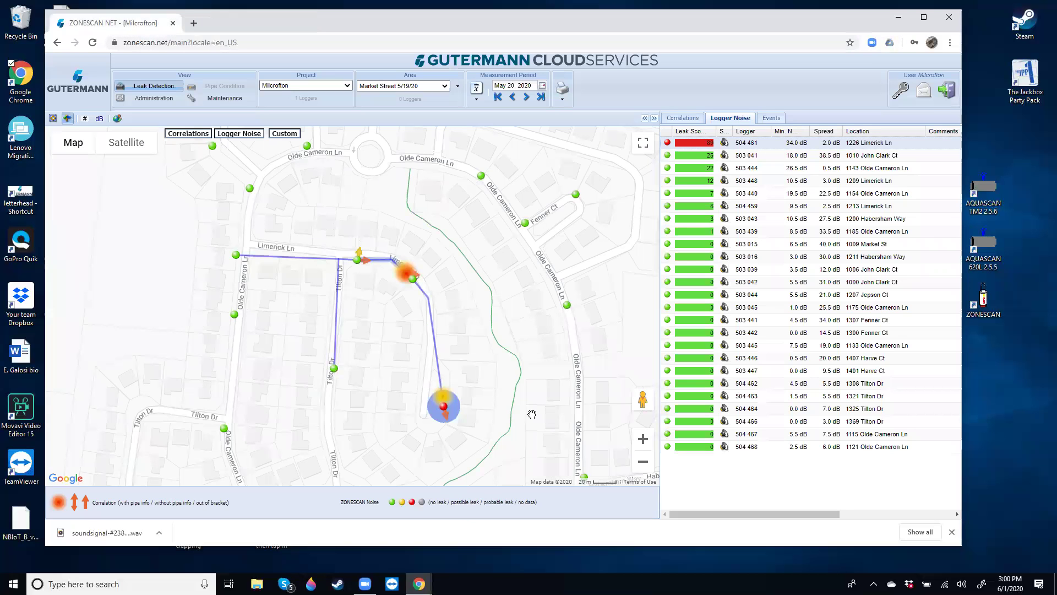
View the yellow leak position by the red logger on Limerick Ln in street view, look around and return to the map
{"action": "left_click_drag", "start_coordinate": [640, 397], "coordinate": [436, 394]}
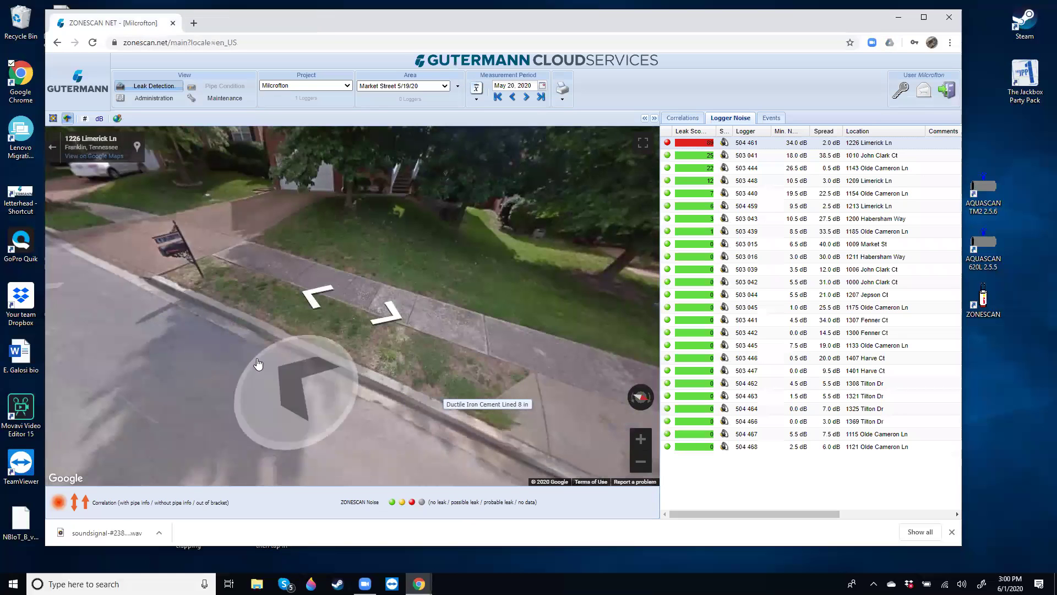
{"action": "left_click_drag", "start_coordinate": [70, 263], "coordinate": [409, 251]}
{"action": "left_click_drag", "start_coordinate": [260, 273], "coordinate": [488, 285]}
{"action": "left_click_drag", "start_coordinate": [285, 282], "coordinate": [353, 382]}
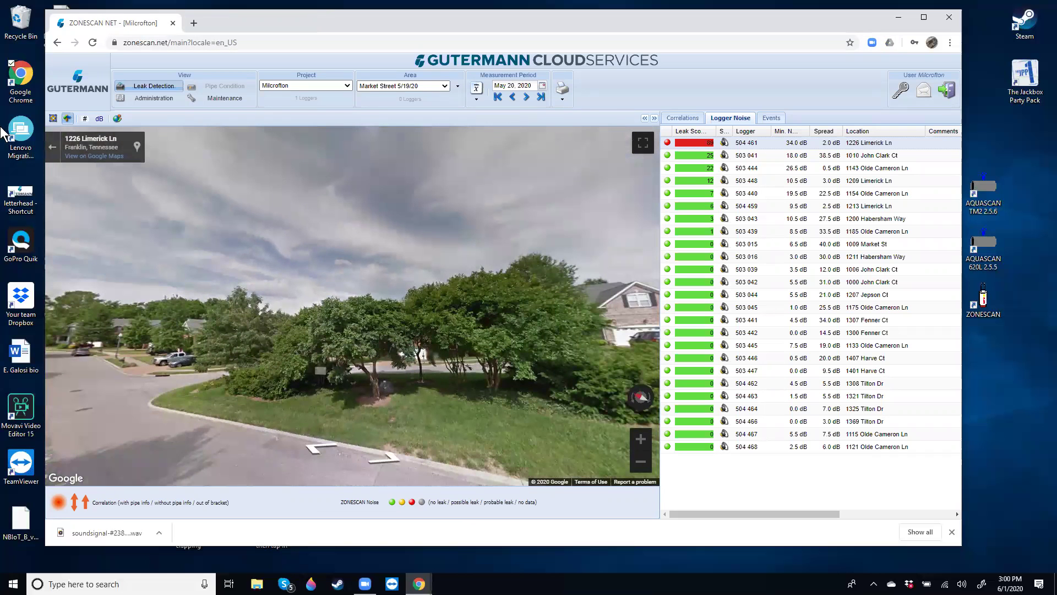
{"action": "left_click", "coordinate": [52, 147]}
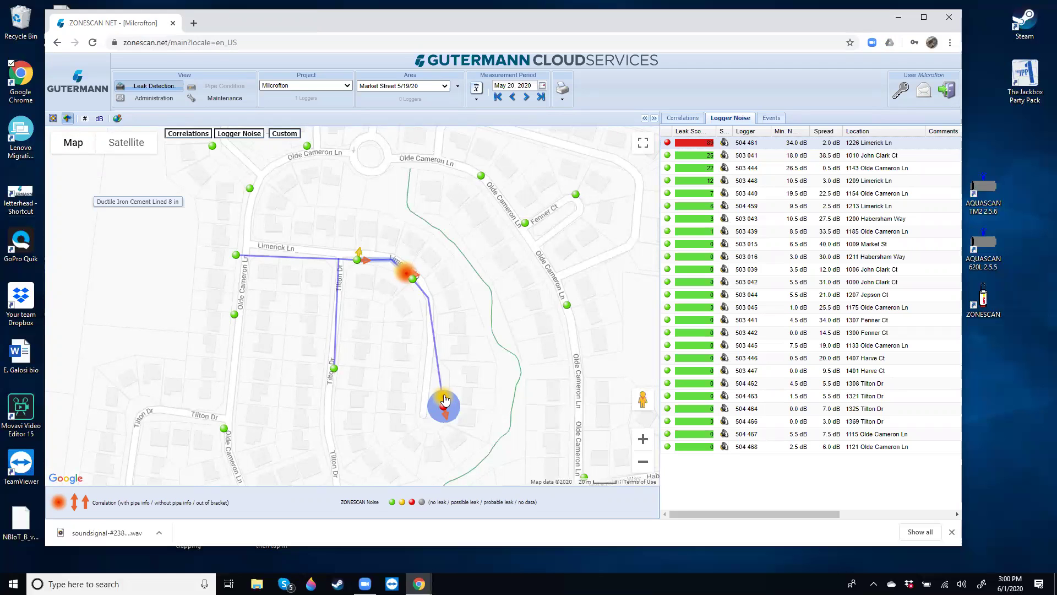
Show correlation 503 448 - 504 461 in street view, examine the road surface at the suspected leak and return to the map
{"action": "left_click", "coordinate": [686, 118]}
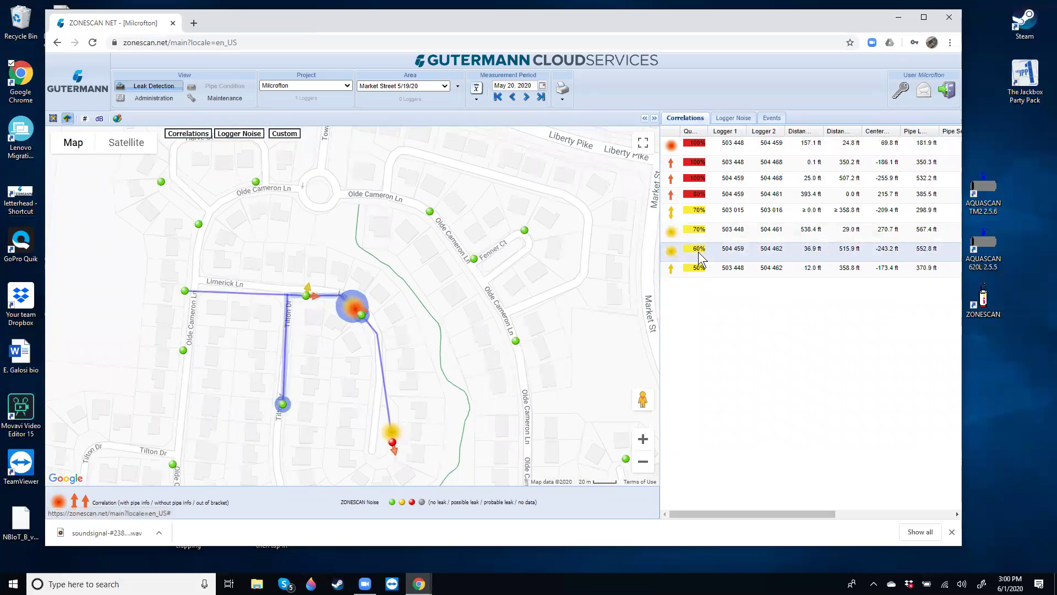
{"action": "left_click", "coordinate": [689, 229]}
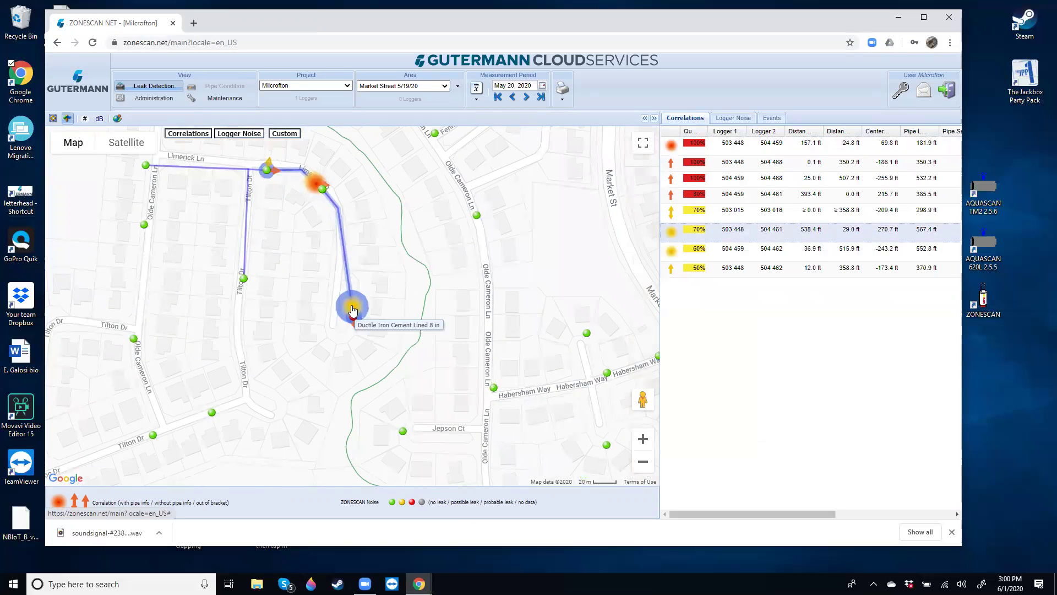
{"action": "right_click", "coordinate": [681, 237]}
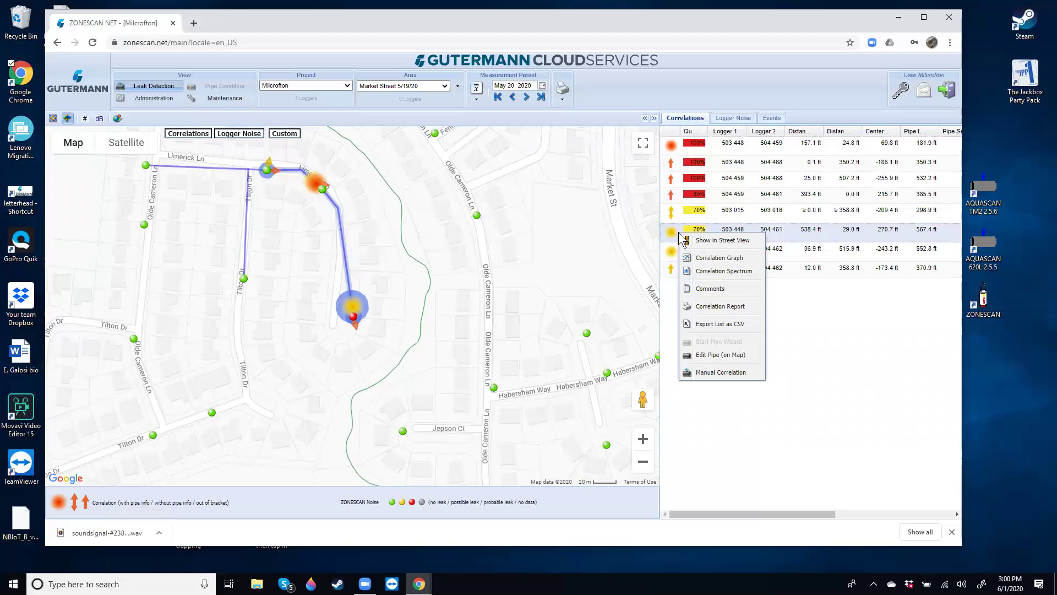
{"action": "left_click", "coordinate": [709, 243]}
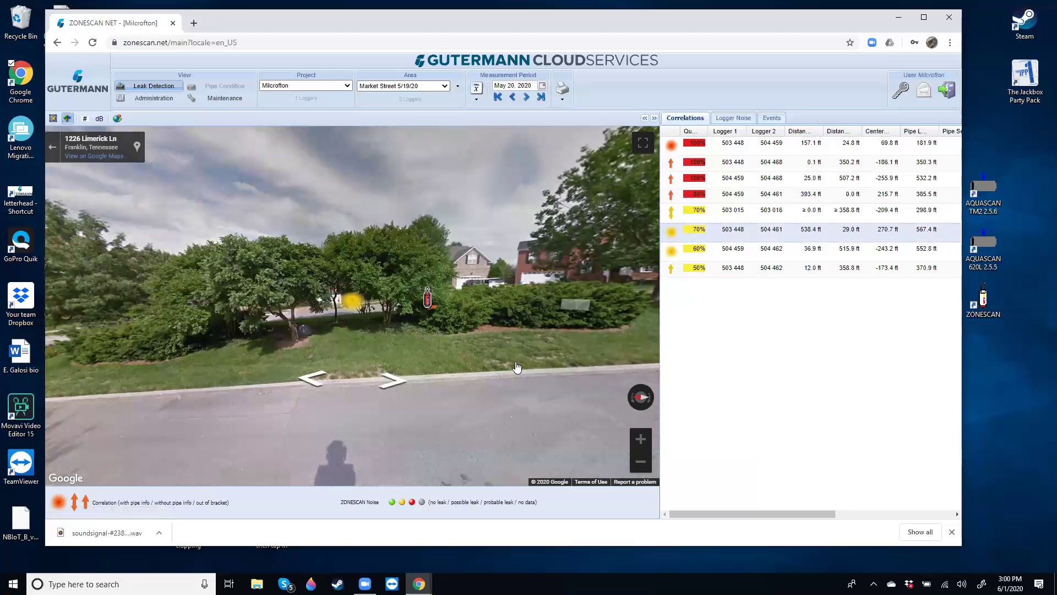
{"action": "left_click_drag", "start_coordinate": [351, 410], "coordinate": [346, 324]}
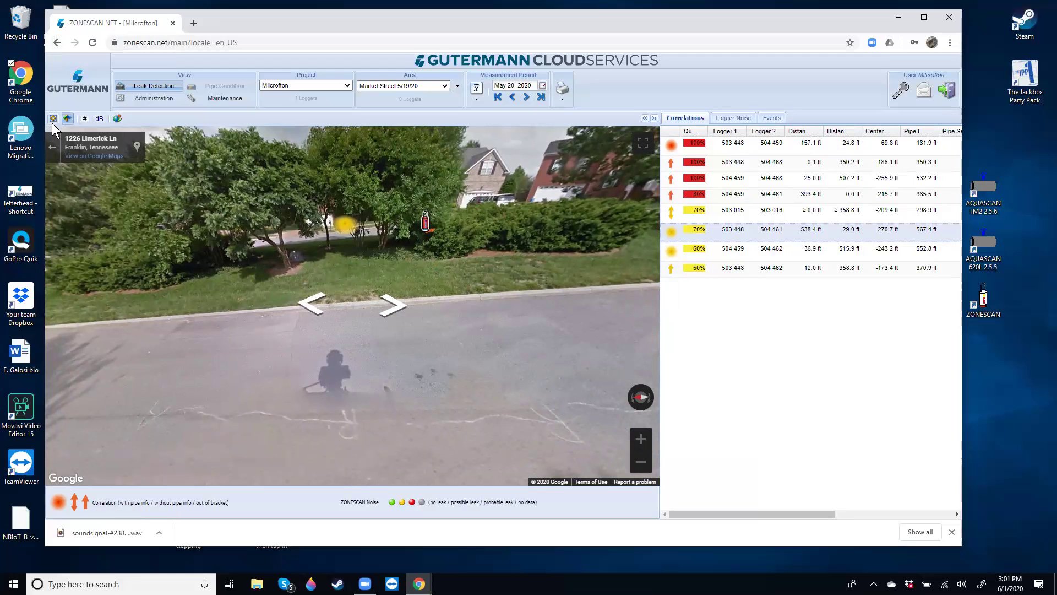
{"action": "left_click", "coordinate": [53, 148]}
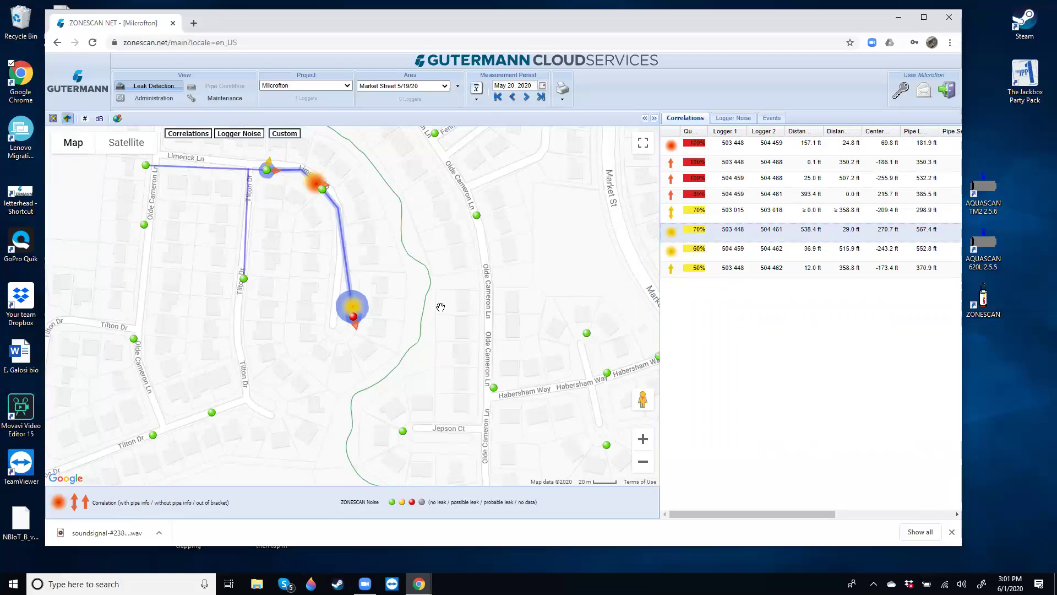
Create a correlation report for 503 448 - 504 461 with all sections included, review the leak position and close it
{"action": "left_click", "coordinate": [246, 134]}
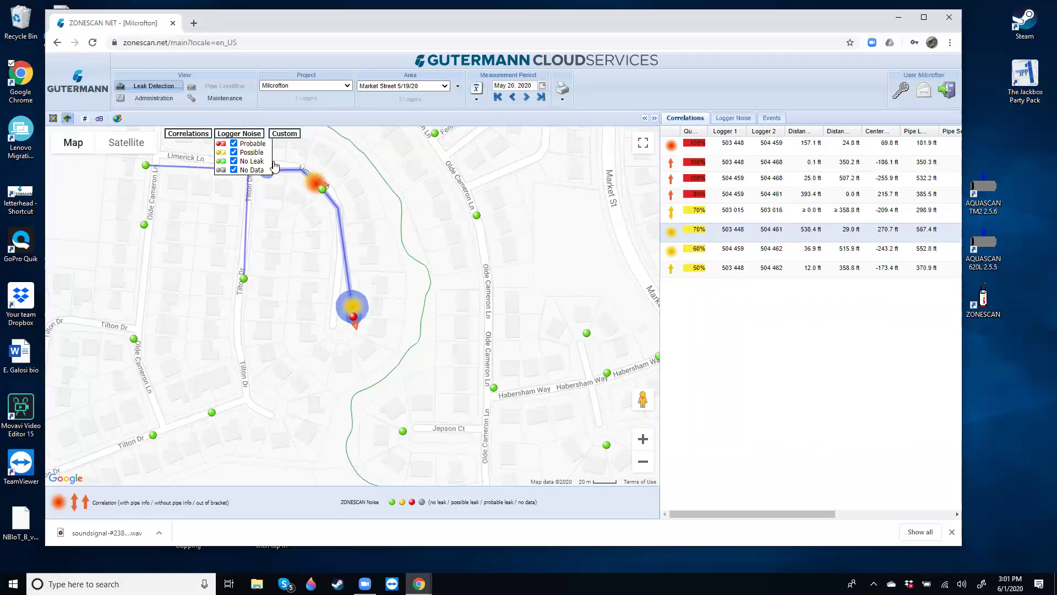
{"action": "left_click", "coordinate": [315, 189]}
{"action": "left_click", "coordinate": [560, 95]}
{"action": "left_click", "coordinate": [583, 126]}
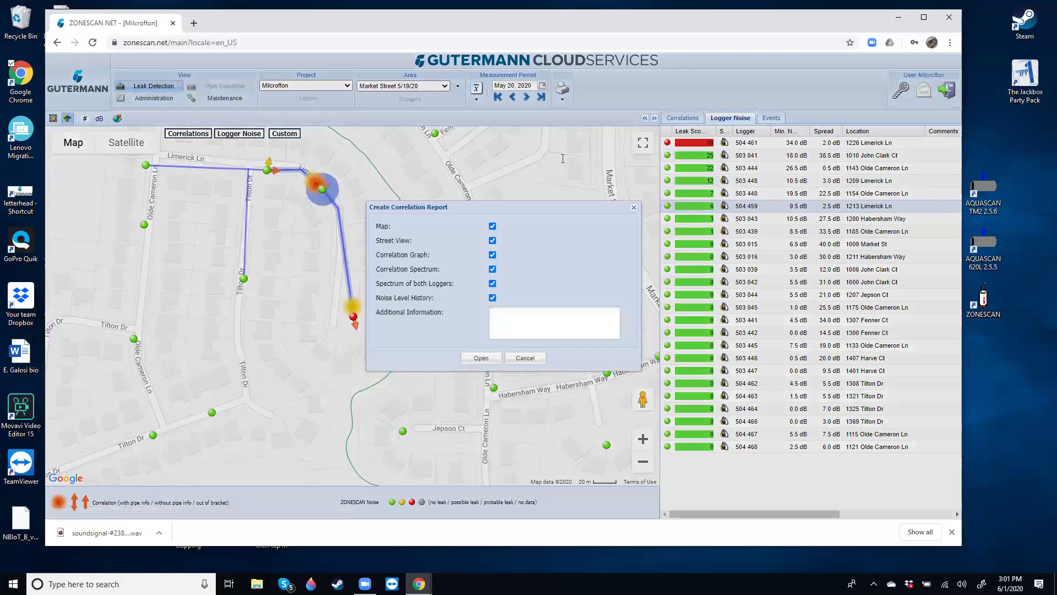
{"action": "left_click", "coordinate": [488, 362]}
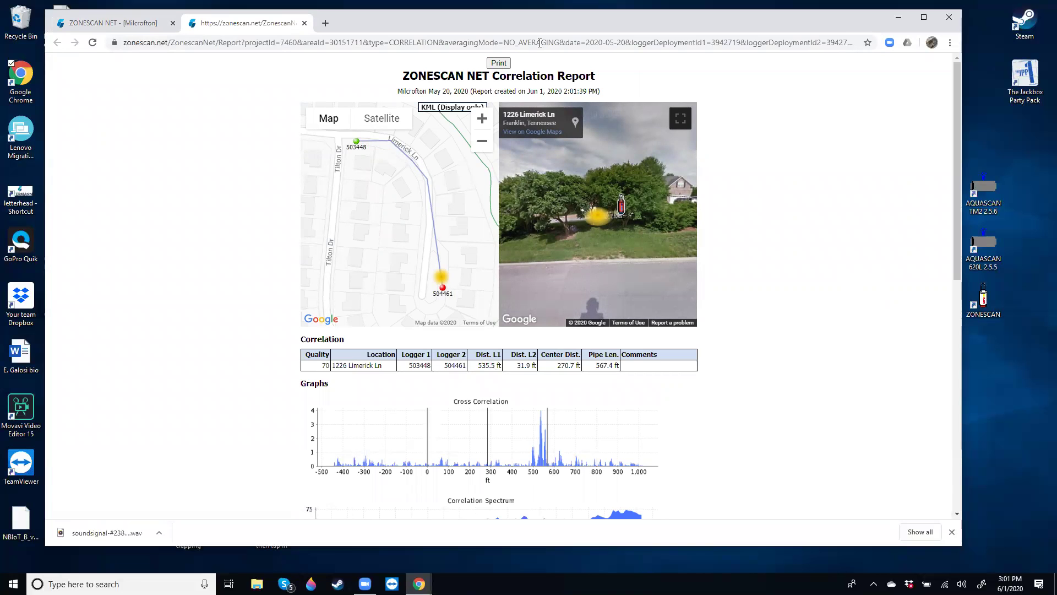
{"action": "left_click", "coordinate": [304, 23]}
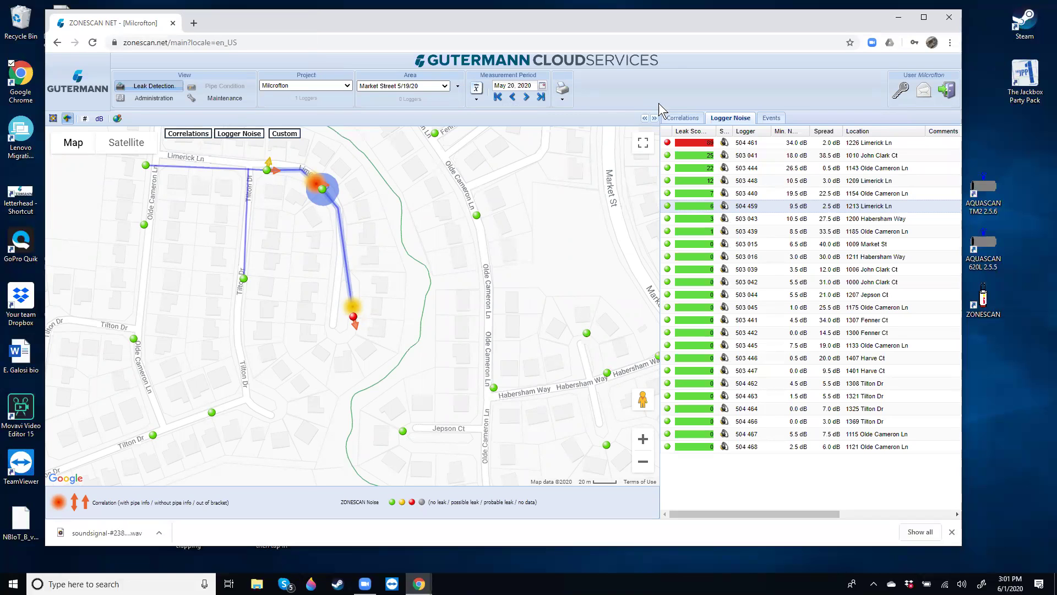
Show correlation 504 459 - 504 462 on the map and check its loggers against the logger noise list
{"action": "left_click", "coordinate": [681, 118]}
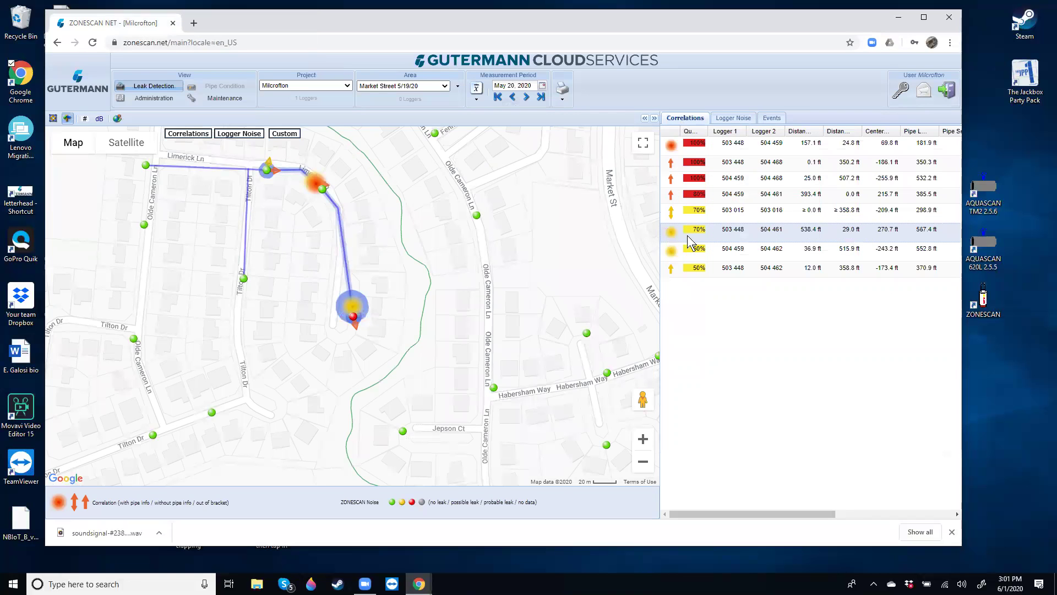
{"action": "mouse_move", "coordinate": [541, 270]}
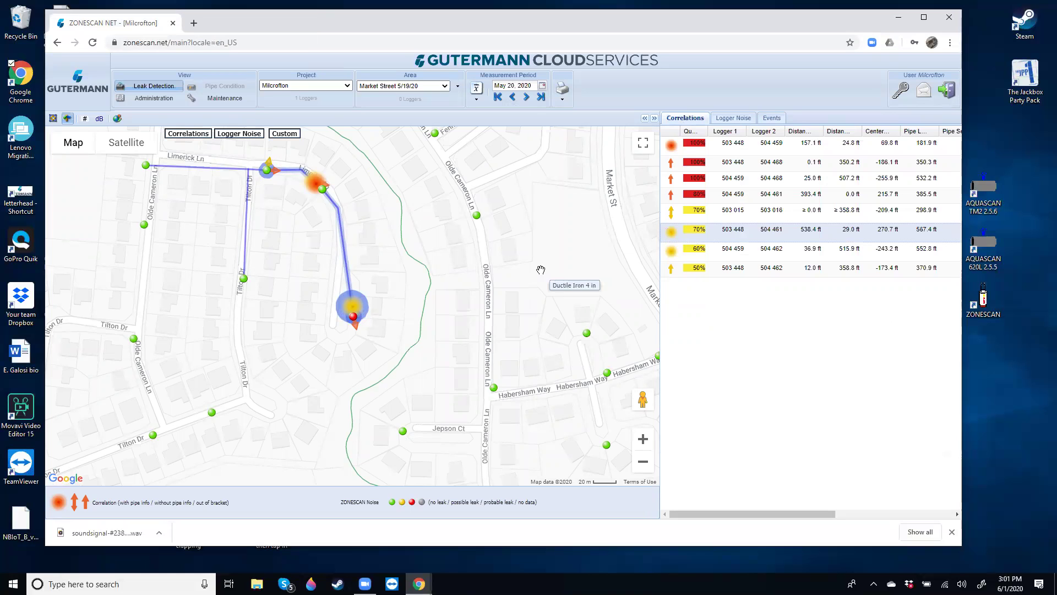
{"action": "left_click", "coordinate": [738, 254]}
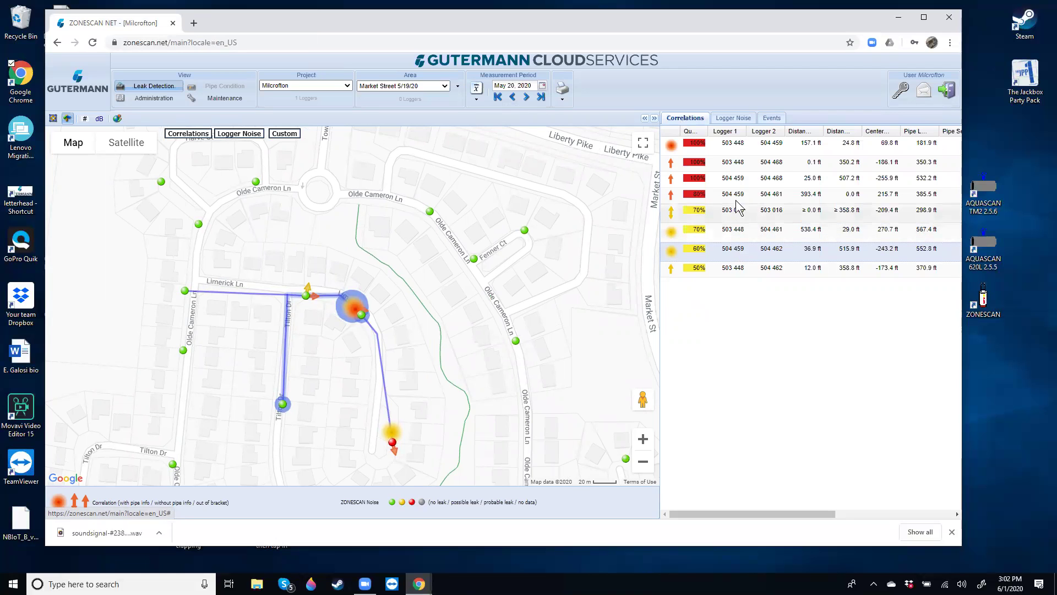
{"action": "left_click", "coordinate": [731, 117]}
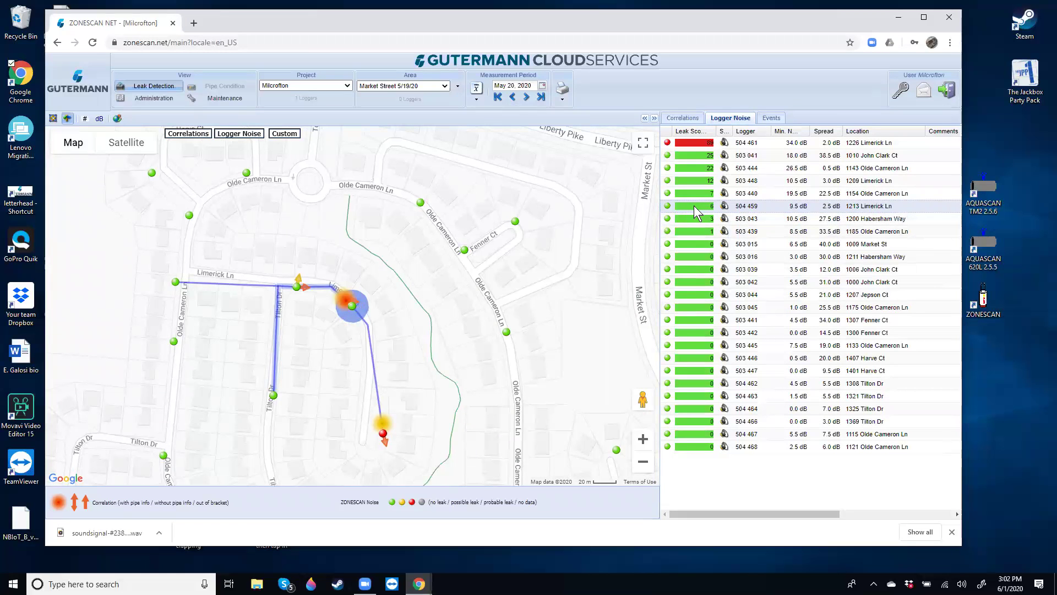
{"action": "left_click", "coordinate": [687, 120]}
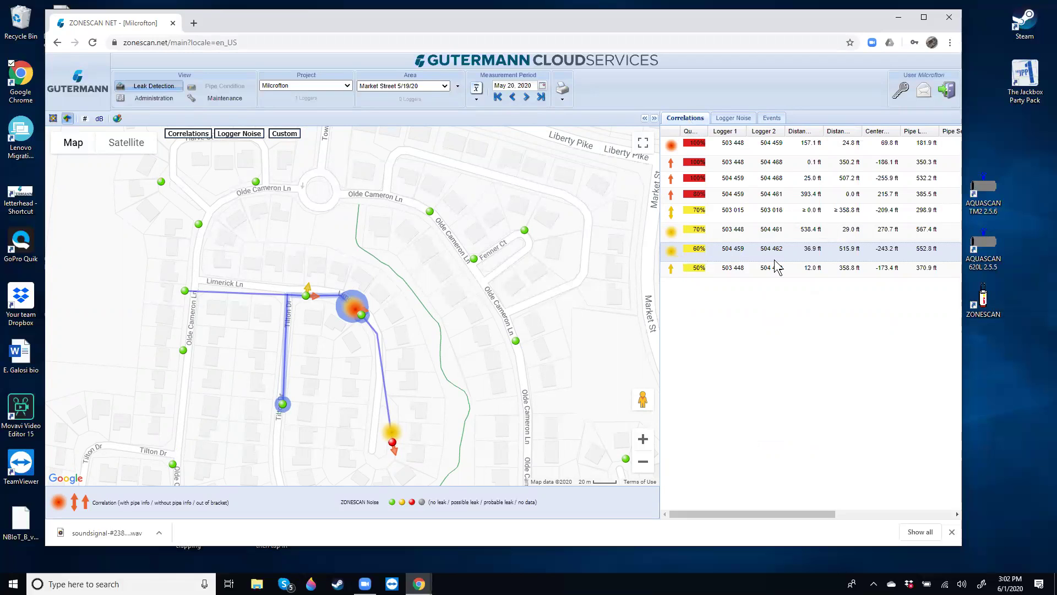
Compare the leak positions of 504 459 - 504 462 and 503 448 - 504 459 up close at the Limerick Ln bend
{"action": "mouse_move", "coordinate": [283, 410]}
{"action": "left_click", "coordinate": [648, 439]}
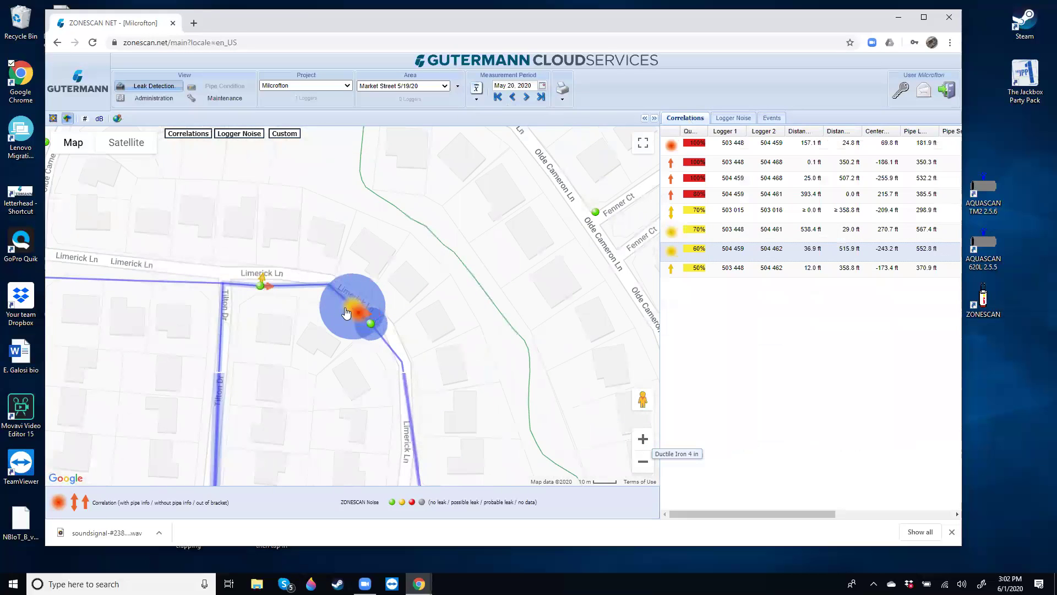
{"action": "mouse_move", "coordinate": [351, 313]}
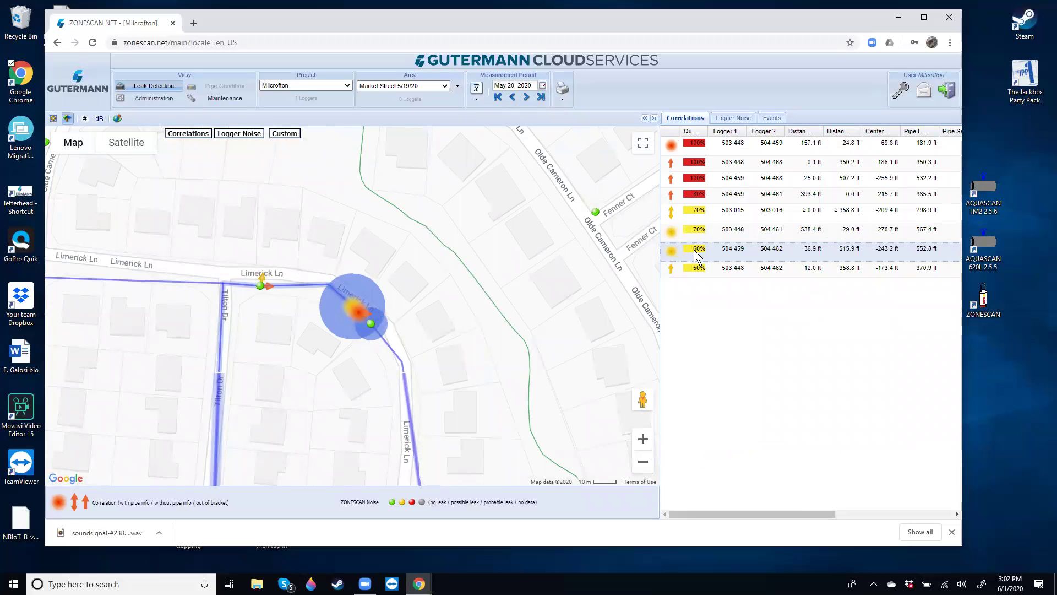
{"action": "left_click", "coordinate": [357, 313]}
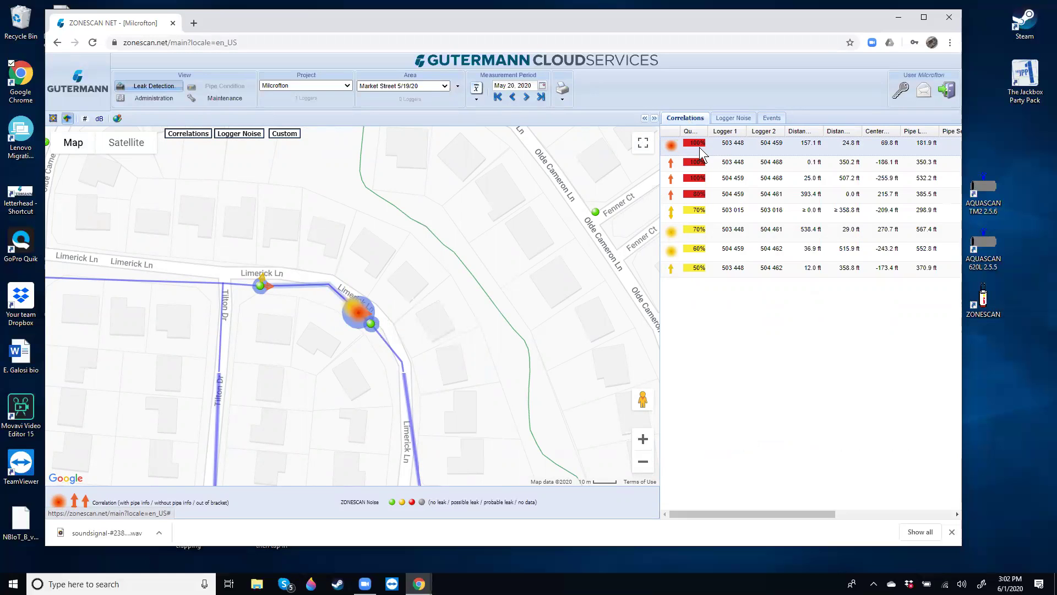
{"action": "left_click_drag", "start_coordinate": [523, 339], "coordinate": [522, 199]}
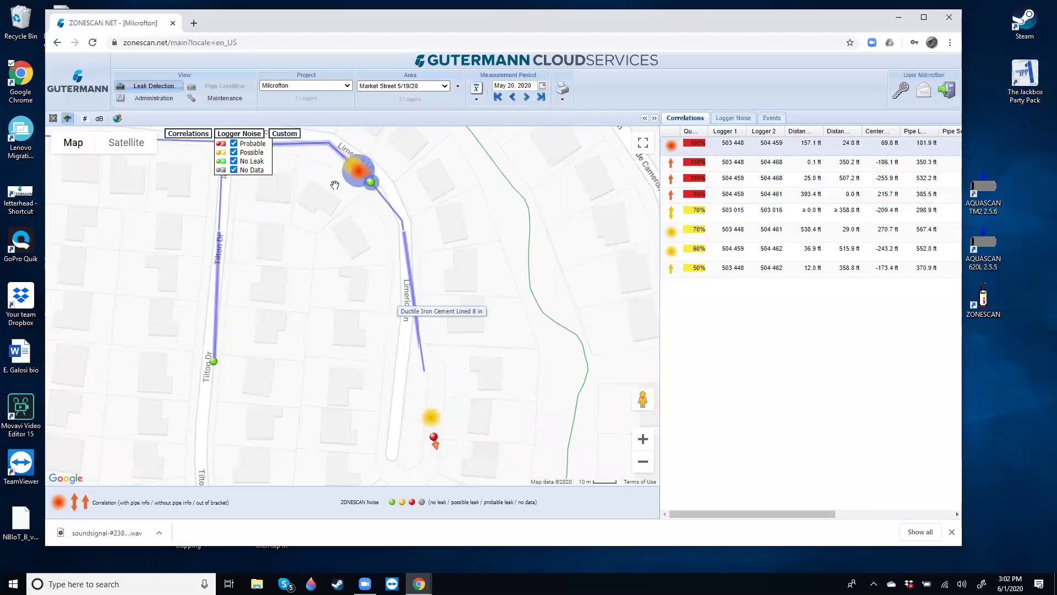
Show correlation 504 459 - 504 462 on the map and compare the correlation list with the logger noise leak scores
{"action": "left_click_drag", "start_coordinate": [275, 223], "coordinate": [311, 317]}
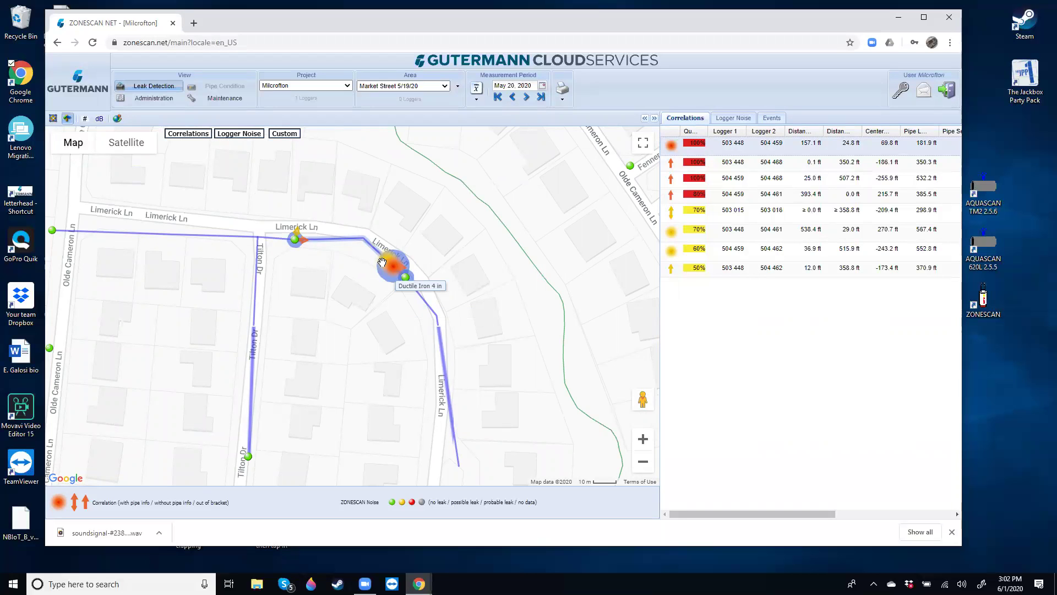
{"action": "left_click", "coordinate": [698, 254]}
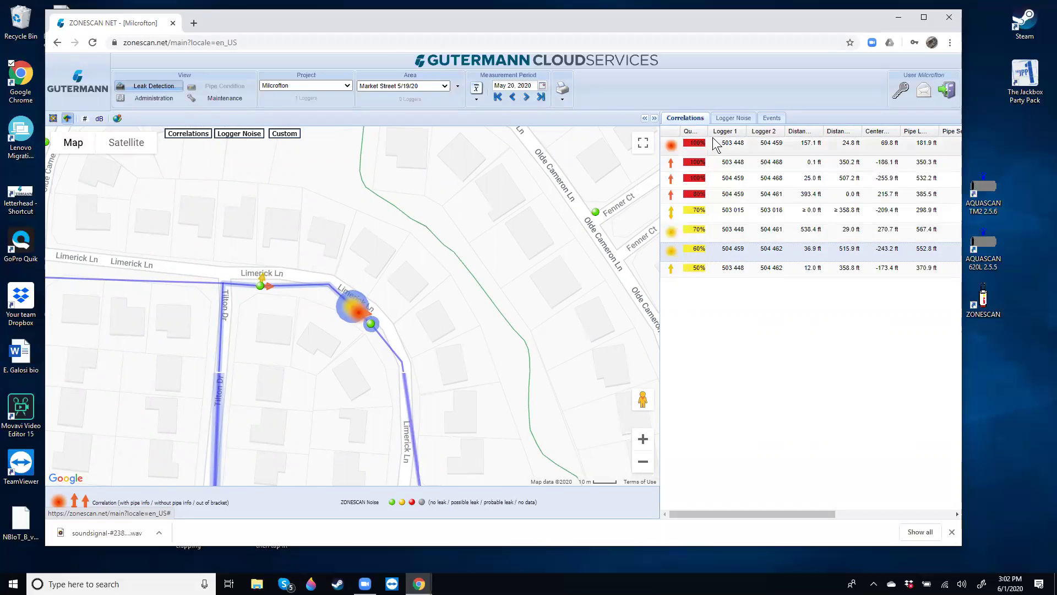
{"action": "left_click", "coordinate": [732, 122]}
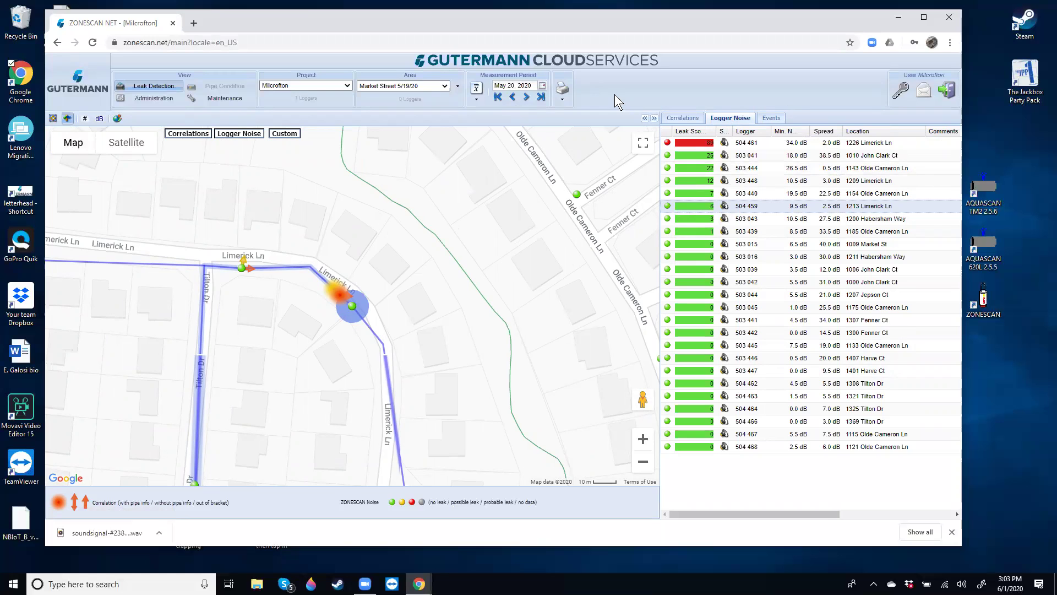
{"action": "left_click", "coordinate": [691, 119]}
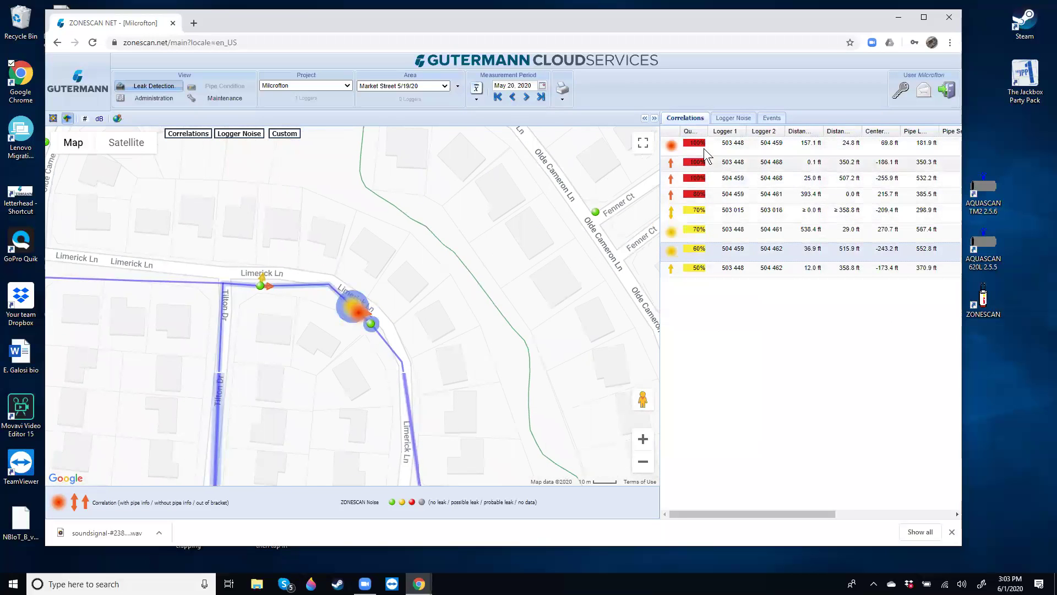
{"action": "left_click", "coordinate": [722, 120]}
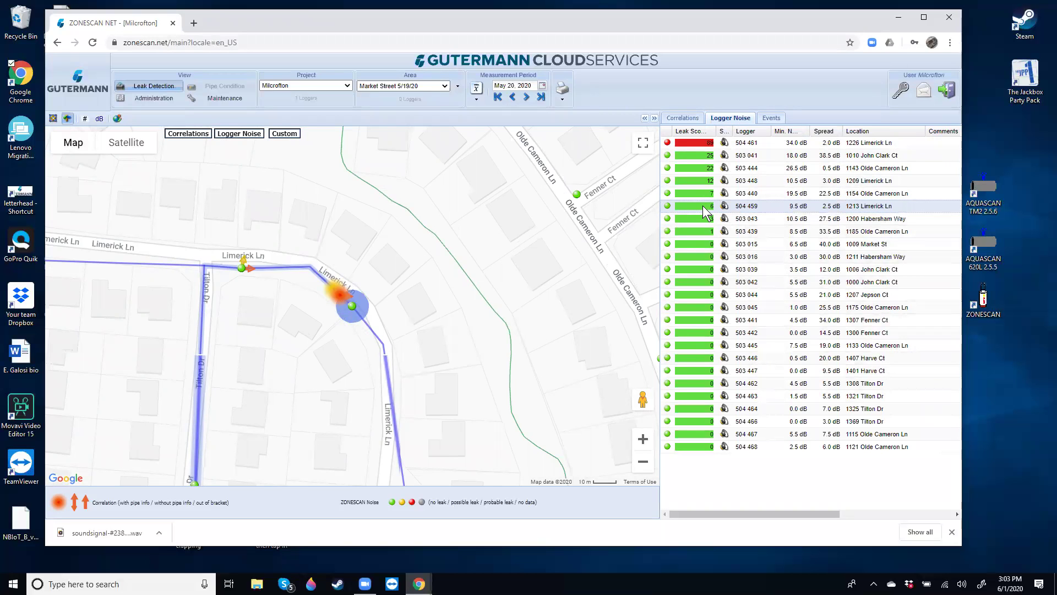
{"action": "left_click", "coordinate": [684, 118]}
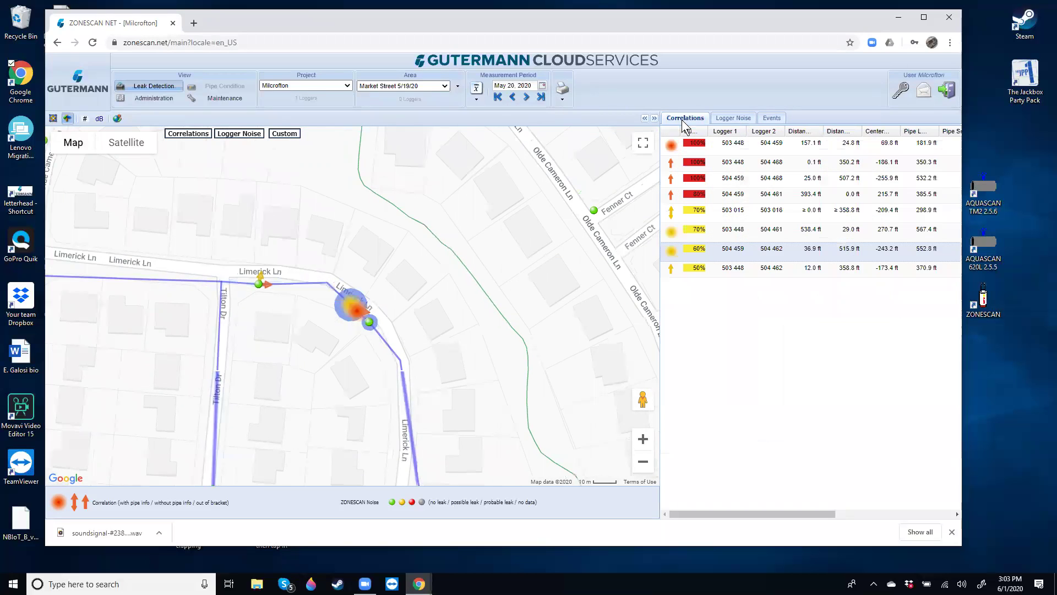
Show correlation 503 448 - 504 459 and compare its leak position with the suspected leak at the end of Limerick Ln
{"action": "left_click", "coordinate": [690, 144]}
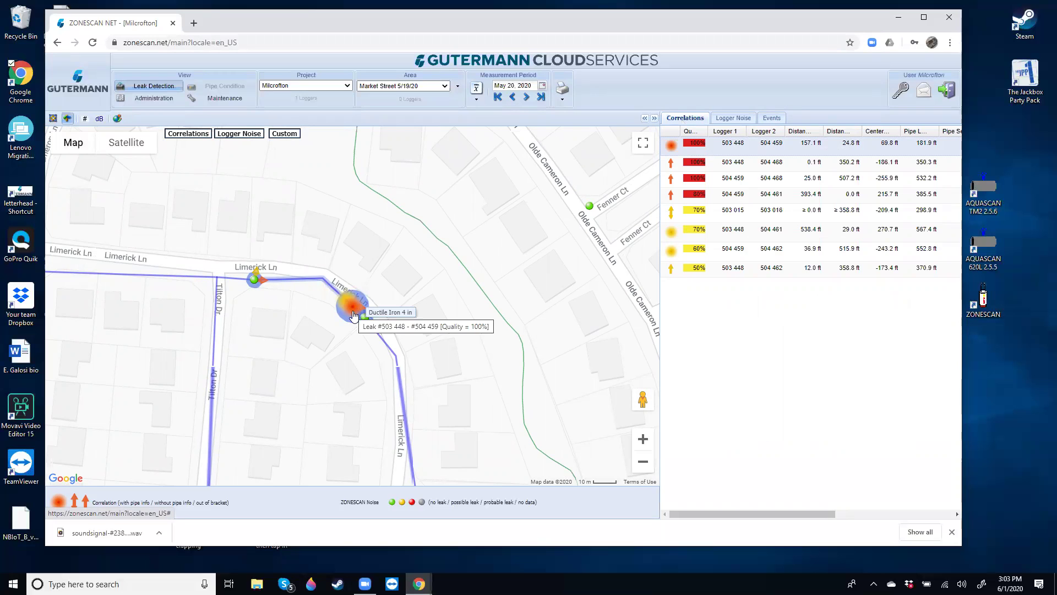
{"action": "left_click_drag", "start_coordinate": [468, 421], "coordinate": [396, 189]}
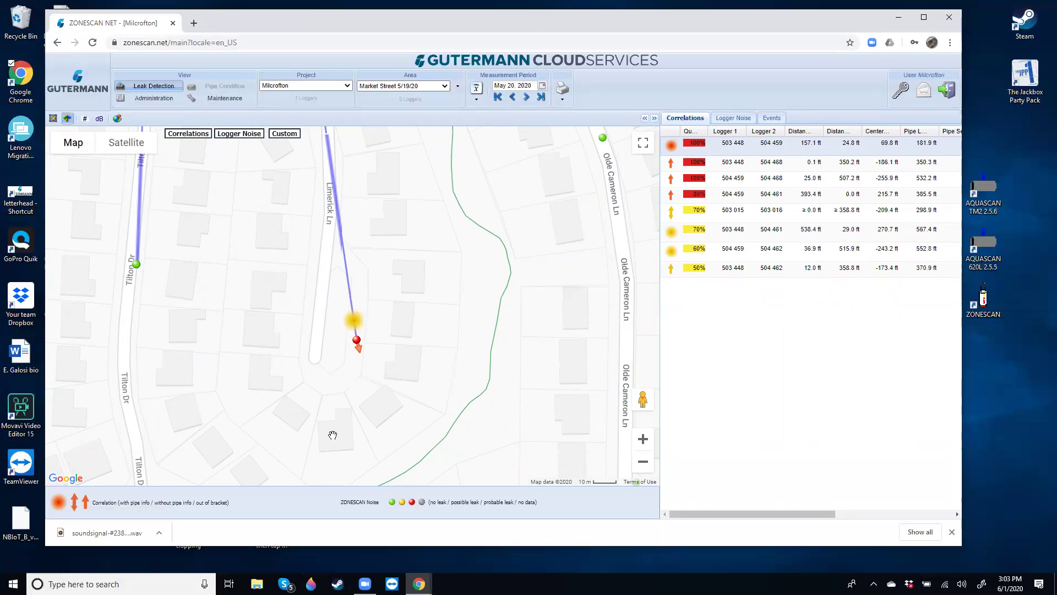
{"action": "left_click_drag", "start_coordinate": [267, 283], "coordinate": [331, 343]}
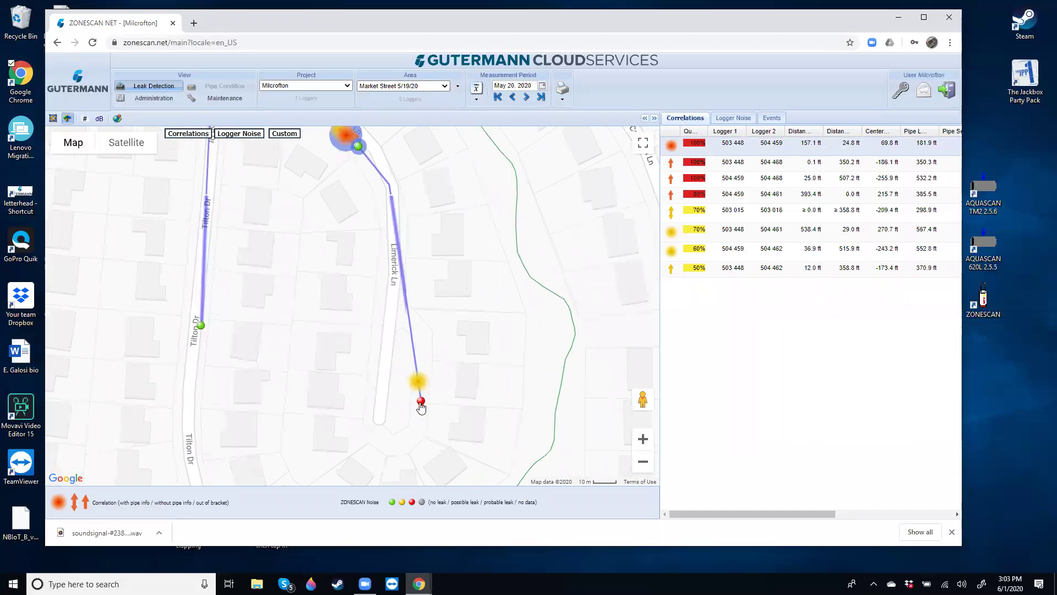
{"action": "left_click_drag", "start_coordinate": [266, 295], "coordinate": [286, 341]}
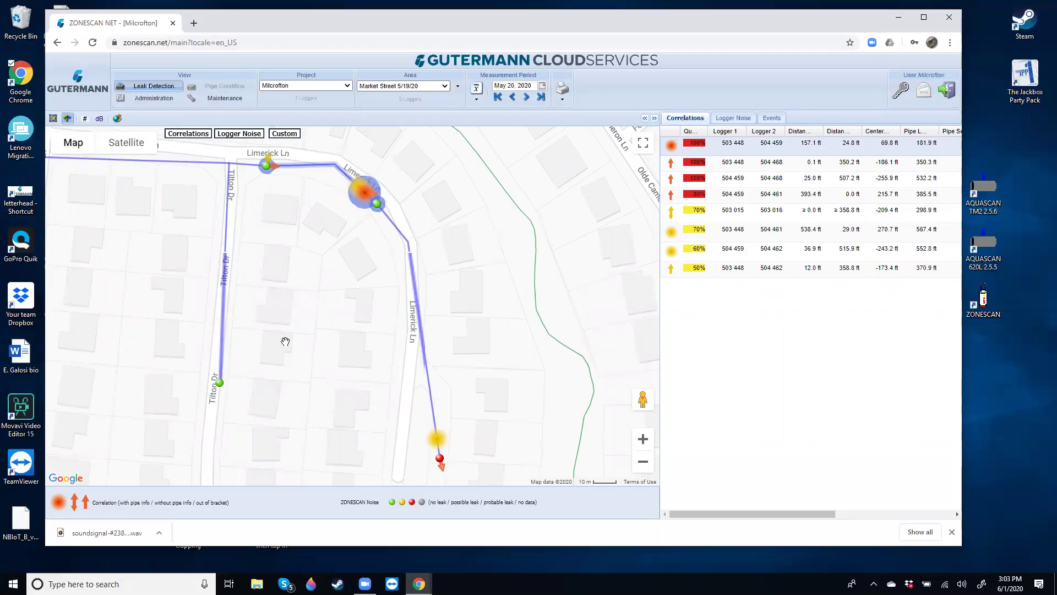
Look through the project's list of areas and keep Market Street 5/19/20 selected
{"action": "left_click", "coordinate": [444, 87]}
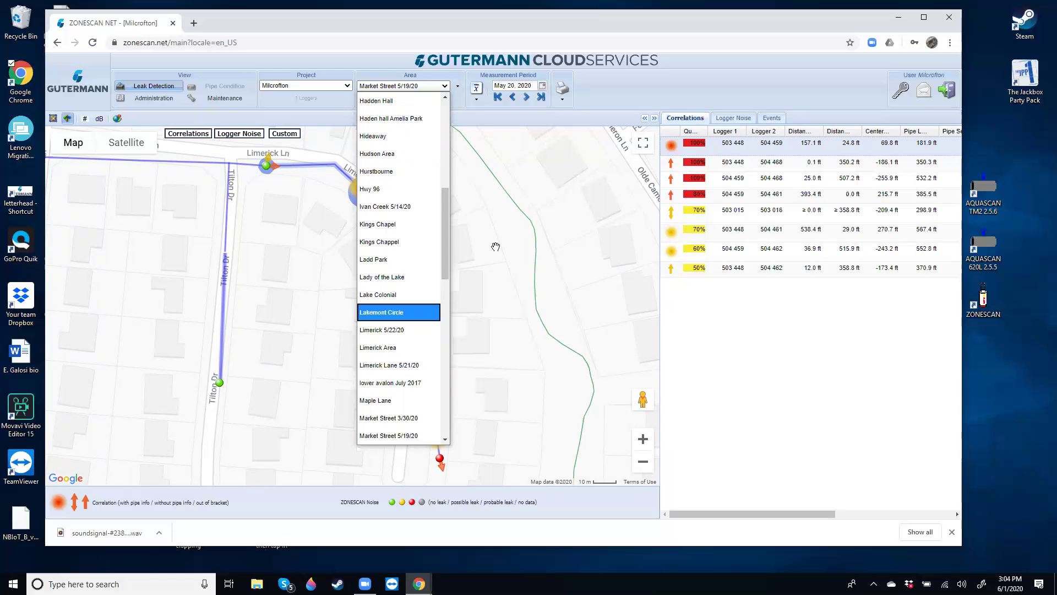
{"action": "left_click", "coordinate": [283, 295]}
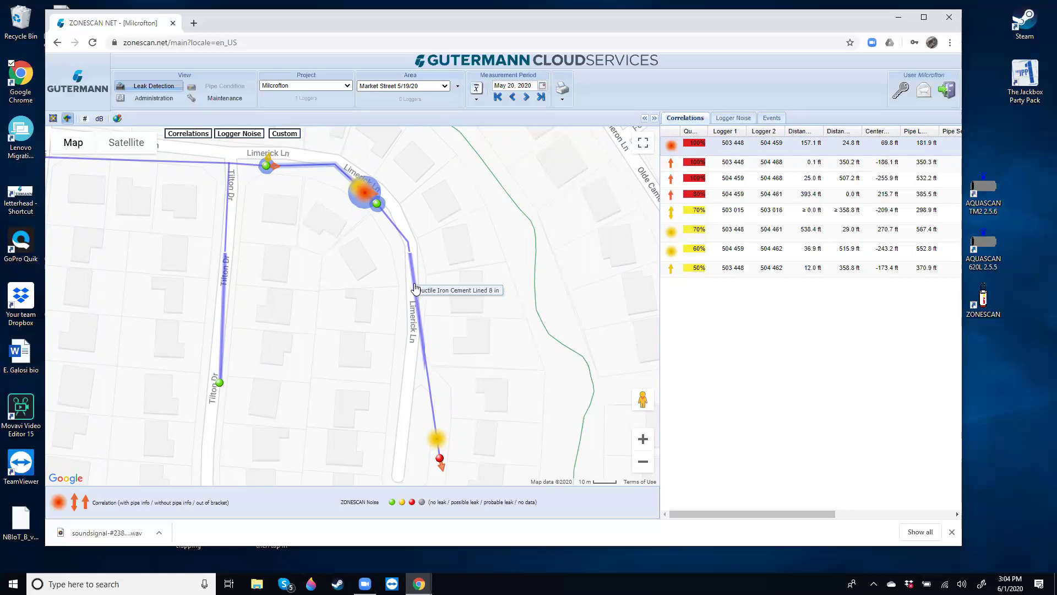
Review the Tilton Dr pipe segment's editing options and the available pipe materials, then dismiss them without making a change
{"action": "right_click", "coordinate": [227, 226]}
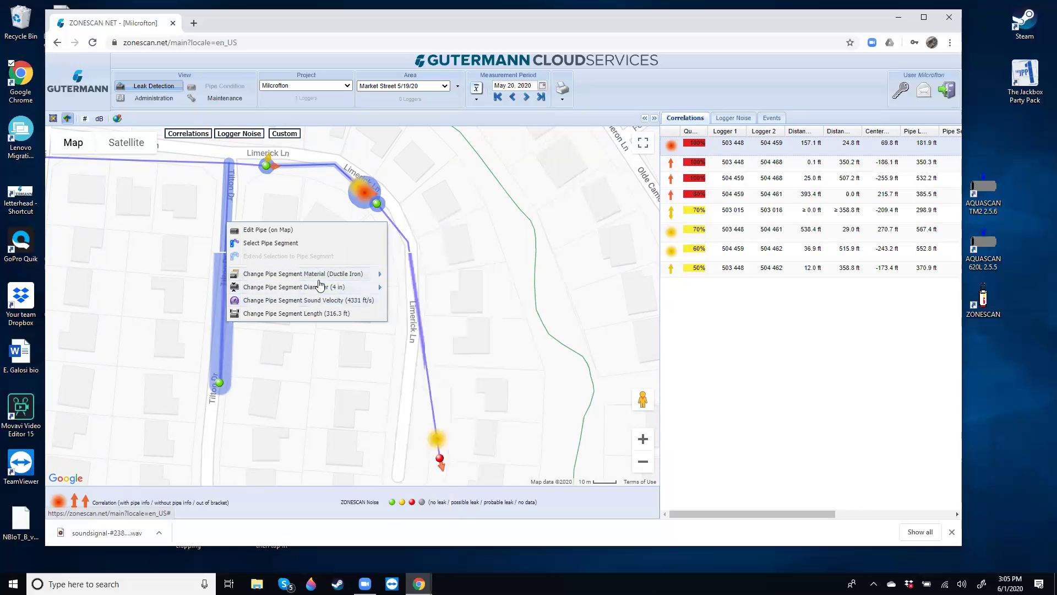
{"action": "mouse_move", "coordinate": [322, 277]}
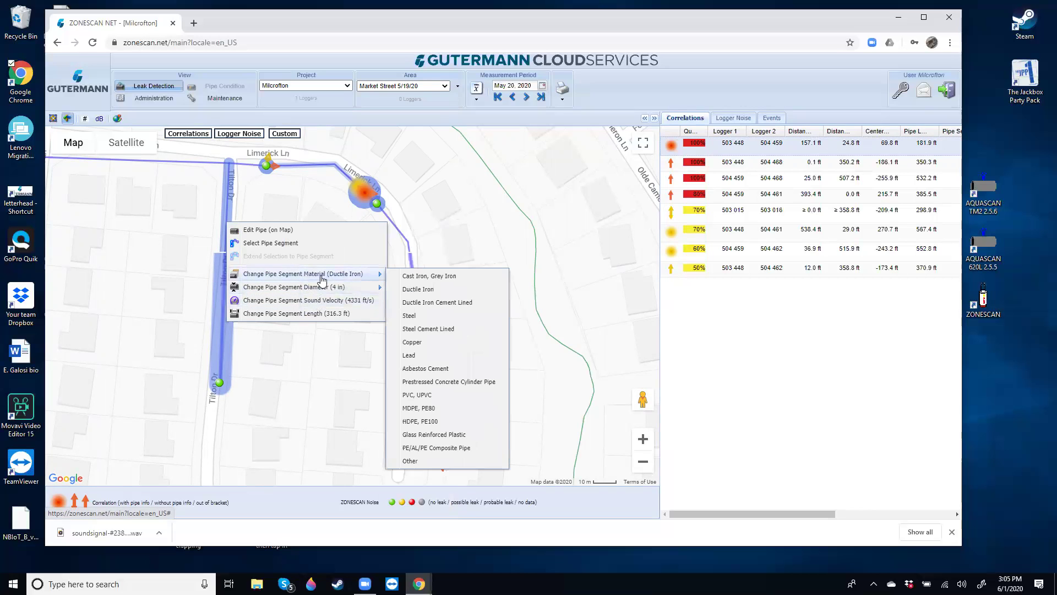
{"action": "left_click", "coordinate": [493, 219]}
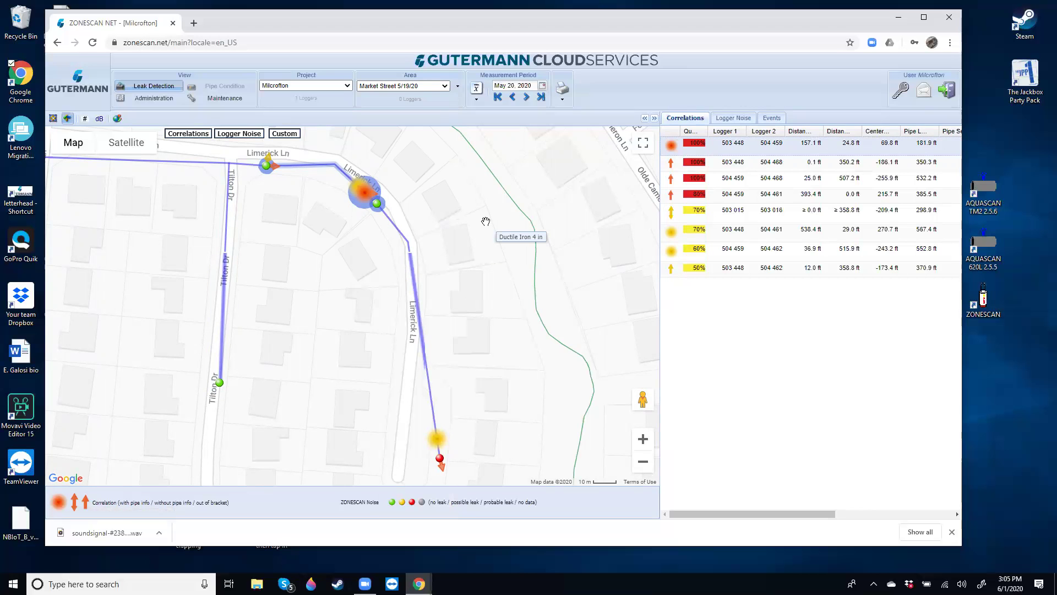
{"action": "mouse_move", "coordinate": [226, 212]}
{"action": "mouse_move", "coordinate": [227, 219]}
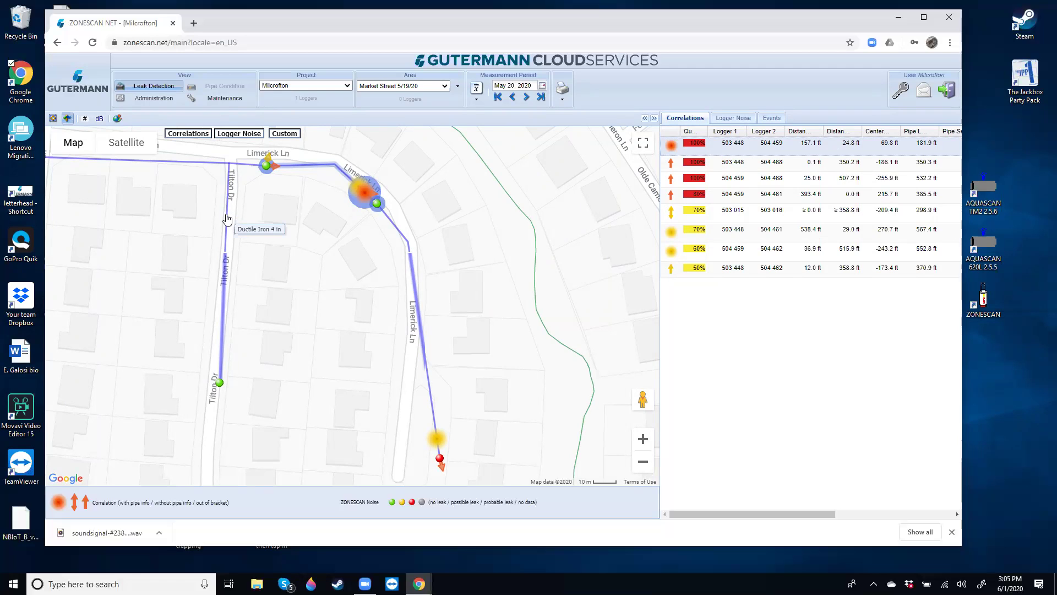
{"action": "right_click", "coordinate": [227, 219]}
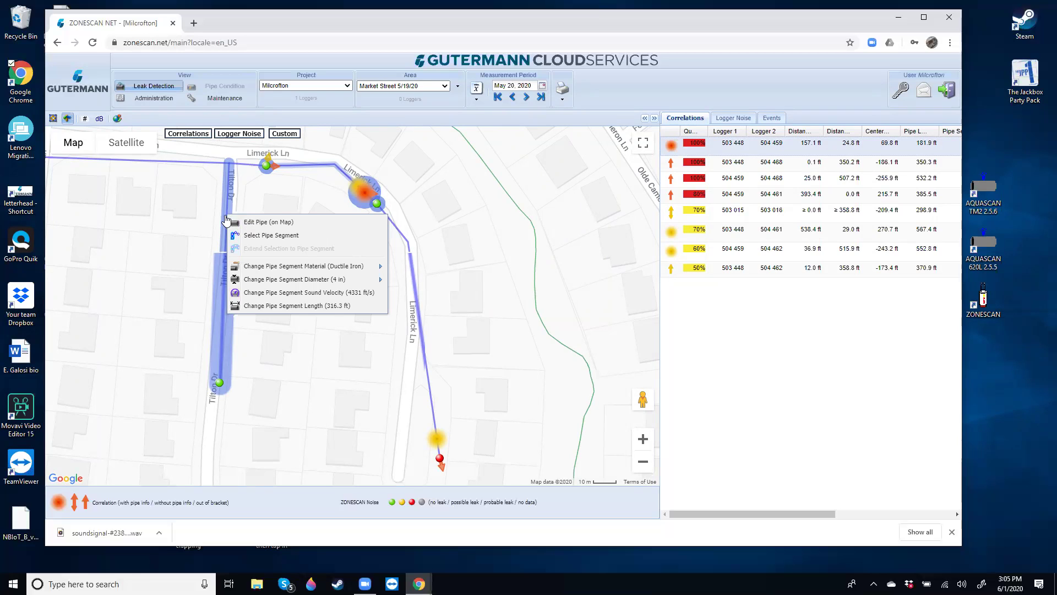
{"action": "left_click", "coordinate": [130, 247]}
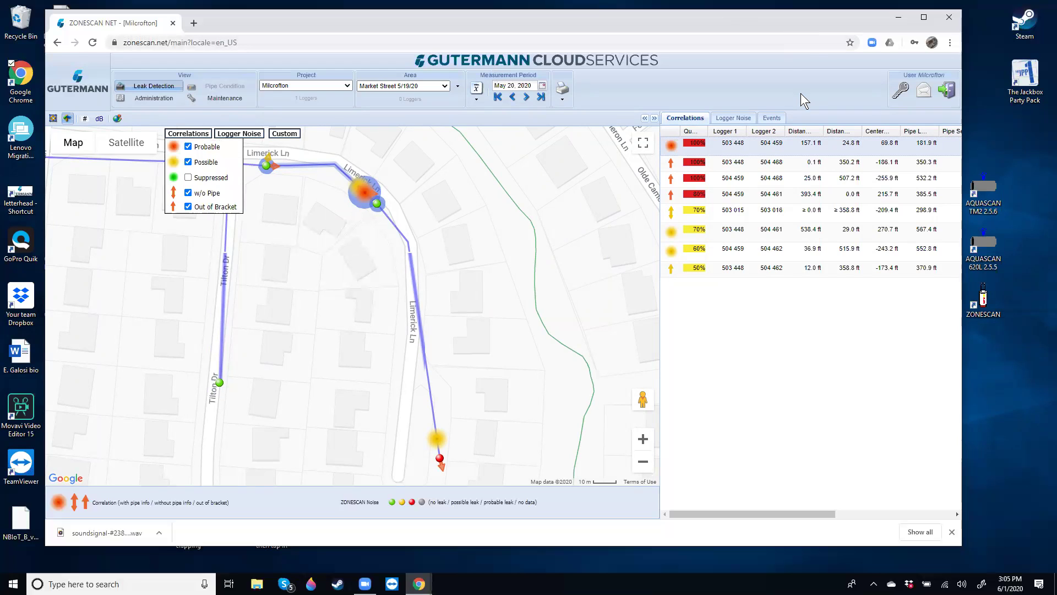